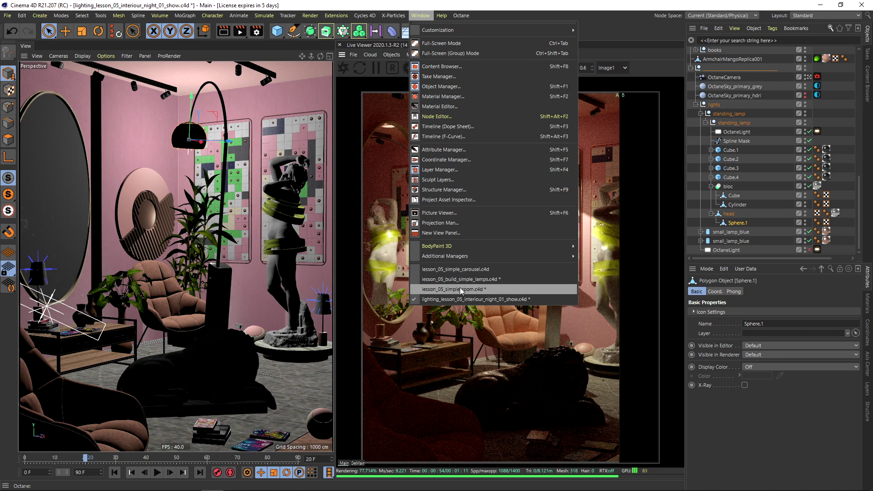
Switch to the open scene lesson_05_build_simple_lamps.c4d and close the Live Viewer to enlarge the viewport
left_click(464, 281)
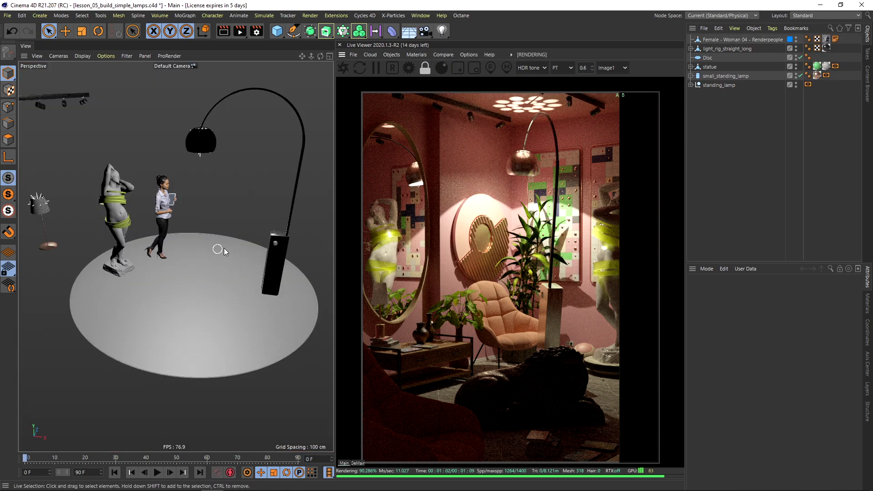
left_click(208, 150)
scroll(268, 258, "down", 5)
left_click(781, 84)
left_click_drag(246, 209, 257, 223, "alt")
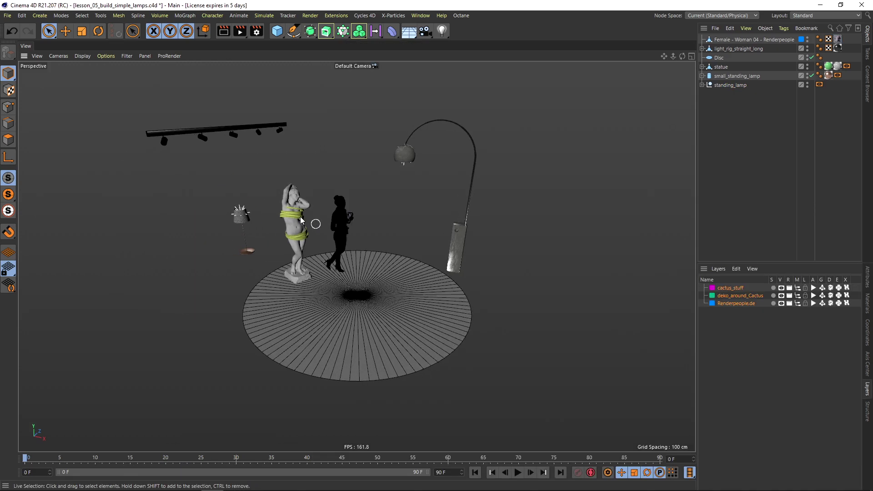
Show the viewport shaded without wireframe lines and view the track light, statue and arc lamp
left_click(82, 56)
left_click(96, 70)
mouse_move(351, 231)
left_mouse_down("alt")
mouse_move(321, 224)
mouse_move(346, 220)
left_mouse_up("alt")
scroll(341, 222, "up", 3)
left_click_drag(348, 222, 273, 252, "alt")
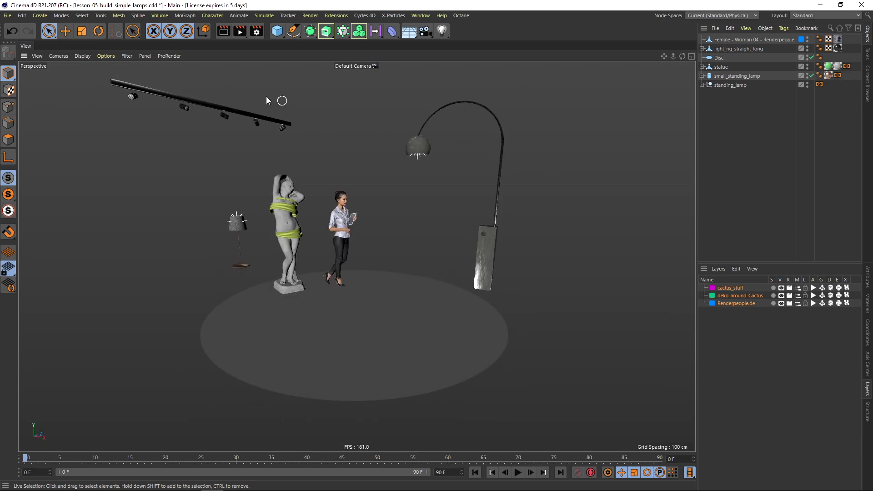
left_click_drag(276, 191, 282, 200, "alt")
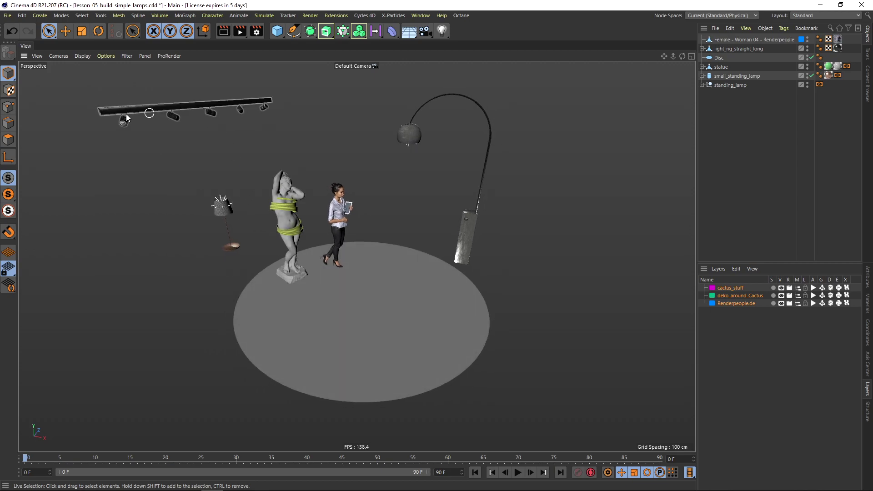
left_click_drag(446, 107, 484, 124, "alt")
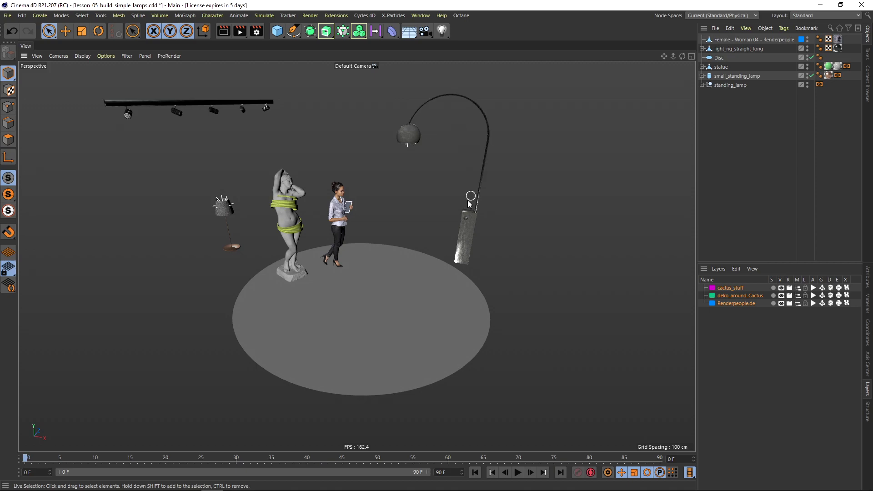
Add a cube and shrink its width and depth into a slim upright block like the arc lamp's base
left_click(277, 31)
left_click(357, 41)
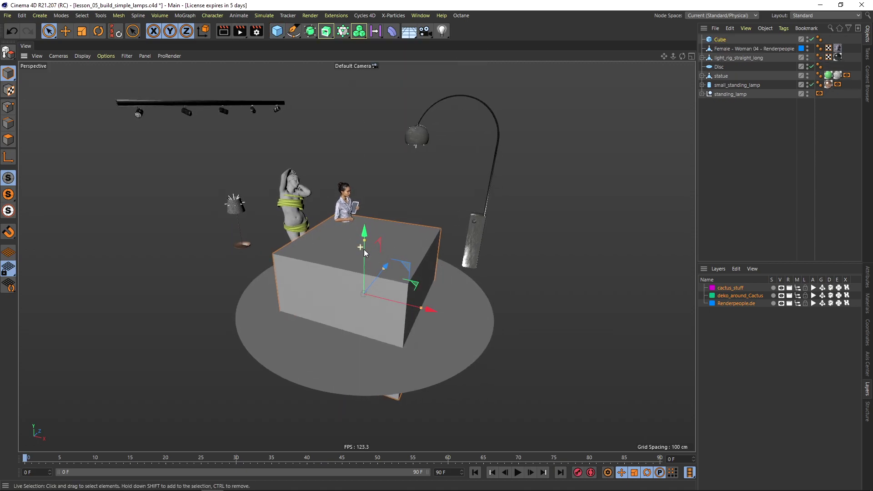
left_click_drag(423, 311, 319, 276)
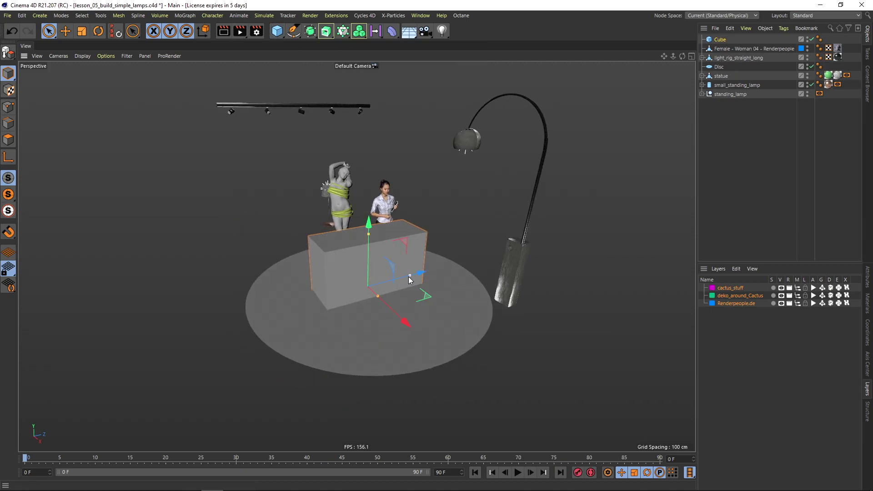
left_click_drag(412, 276, 372, 286)
left_click_drag(368, 251, 404, 262)
right_click_drag(382, 269, 429, 301, "alt")
left_click_drag(392, 288, 409, 294)
left_click_drag(407, 293, 329, 274, "alt")
right_click_drag(404, 300, 414, 299, "alt")
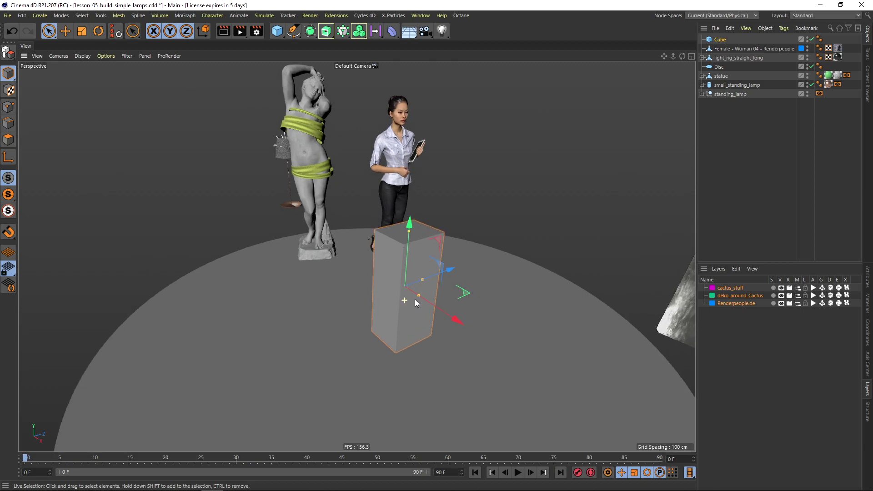
left_click_drag(422, 280, 52, 75)
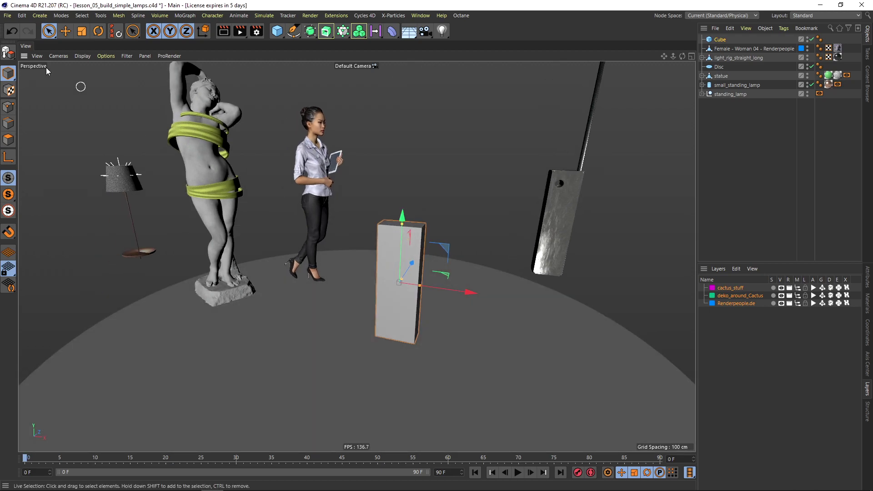
Make the cube editable and bevel all of its corner points to cut the corners off
left_click(9, 123)
left_click_drag(346, 237, 394, 252, "alt")
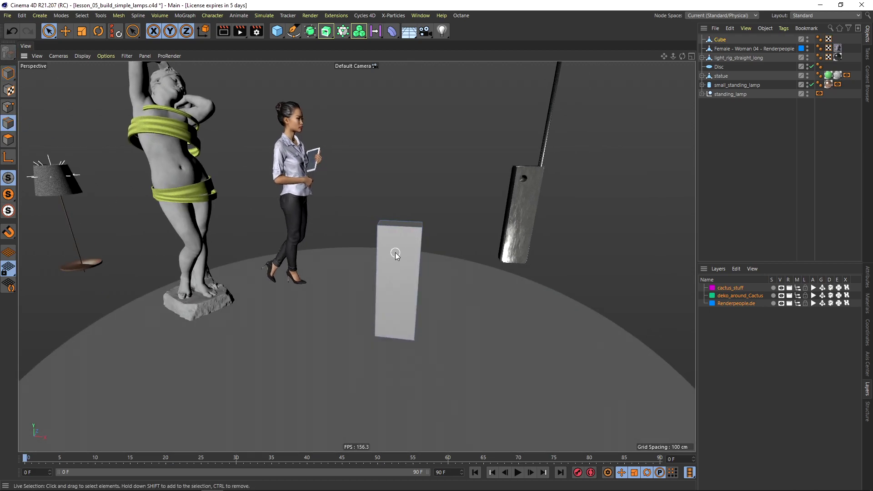
scroll(395, 252, "up", 3)
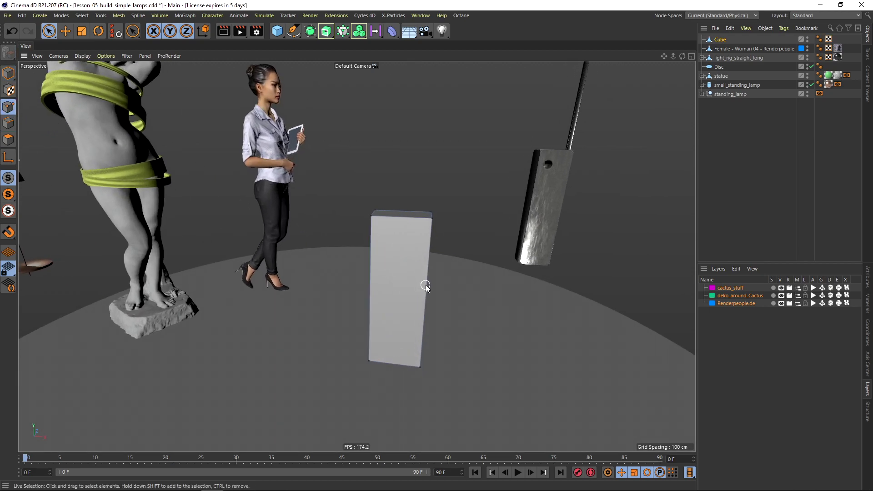
key("ctrl+a")
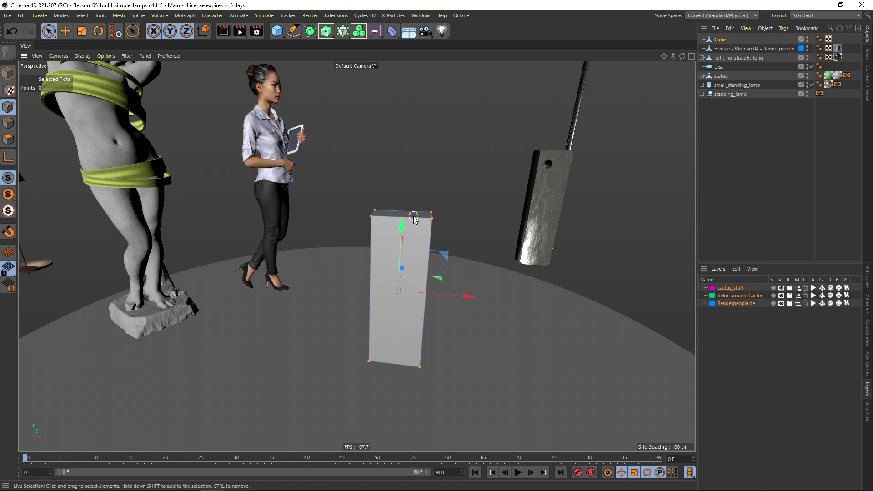
key("m")
key("s")
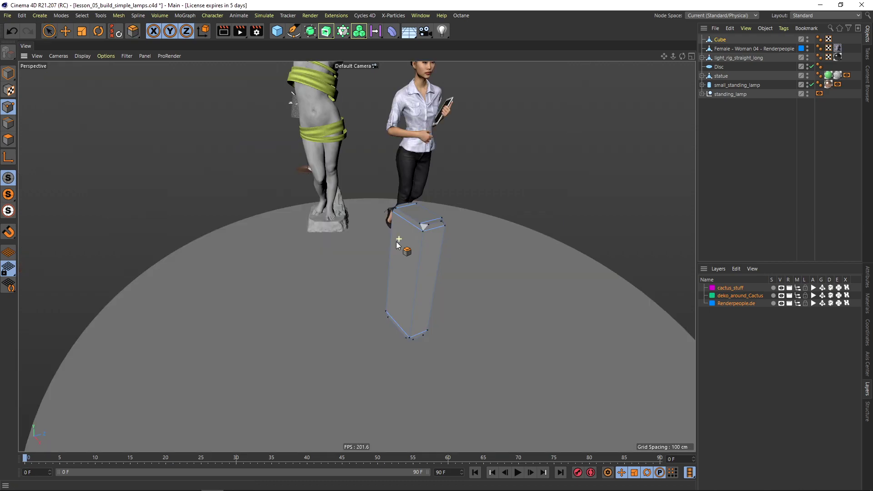
left_click_drag(396, 241, 465, 222, "alt")
scroll(440, 230, "up", 3)
left_click_drag(526, 173, 495, 176, "alt")
left_click(495, 177)
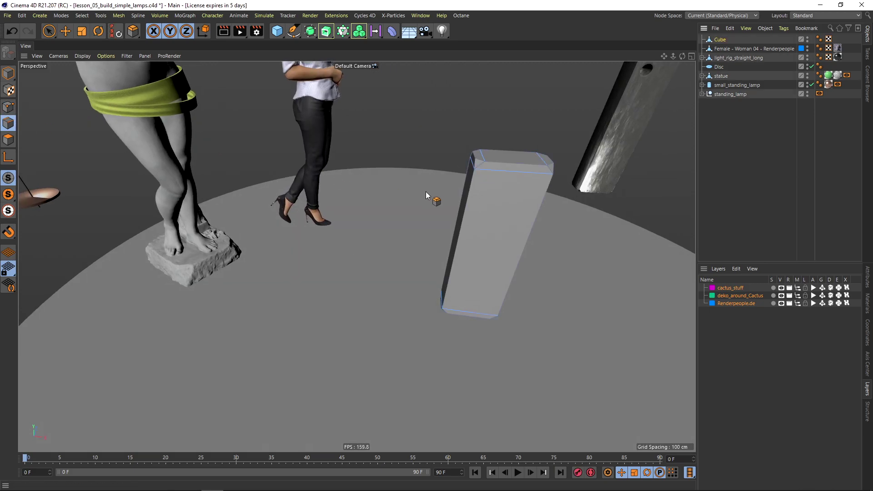
Select all of the block's edges and bevel them by about 0.16 cm
key("ctrl+a")
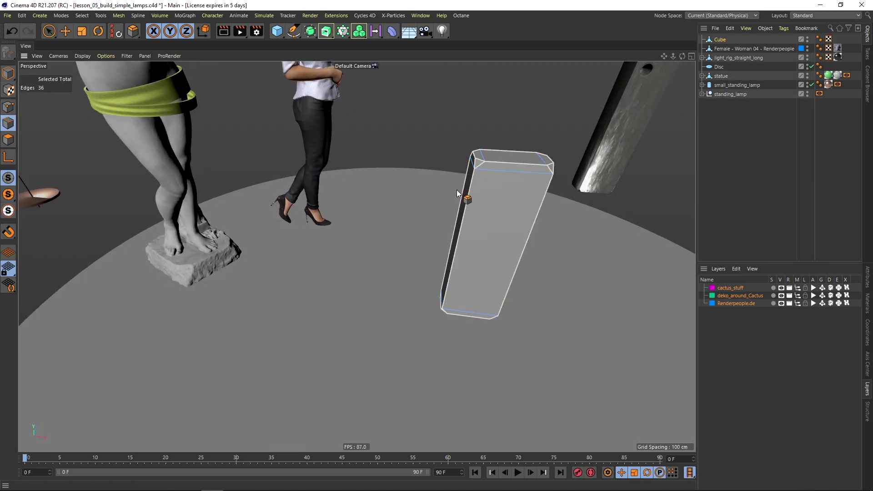
left_click_drag(453, 188, 484, 179, "alt")
key("m")
key("s")
right_click_drag(480, 156, 500, 153, "alt")
left_click_drag(475, 160, 493, 160, "alt")
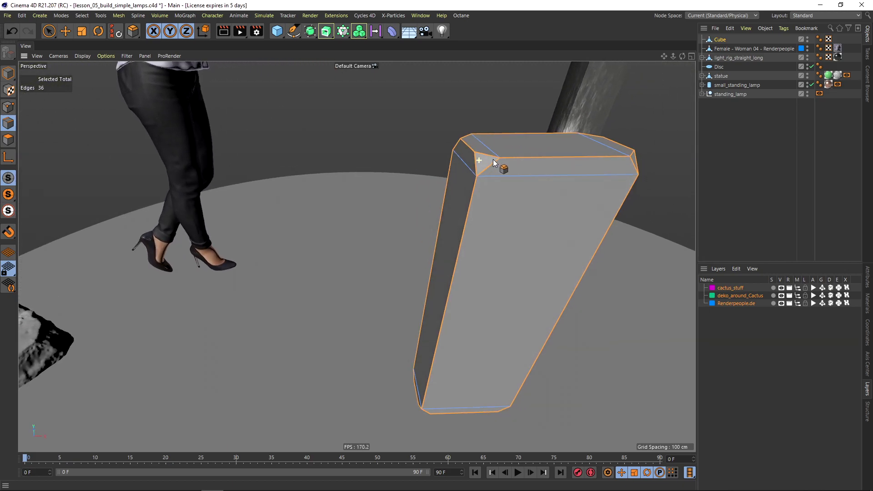
left_click(406, 133)
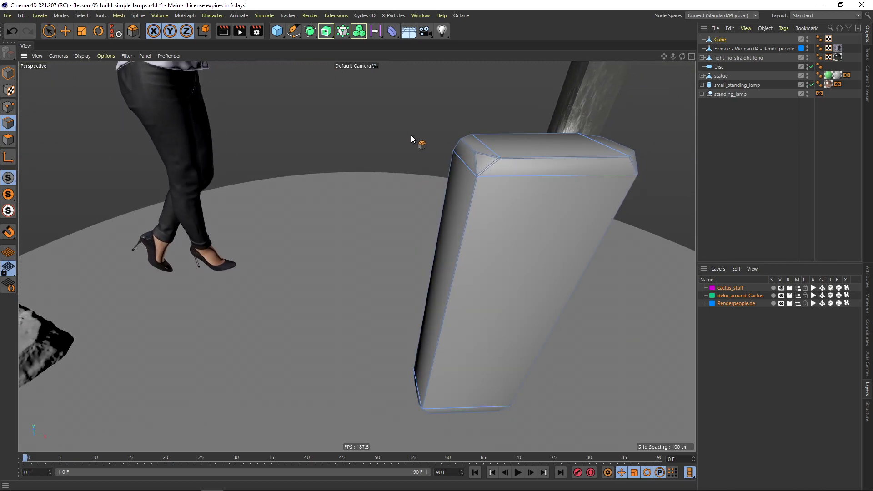
Set the edge bevel's subdivision to 4, trying 2 and 0 on the way
key("ctrl+a")
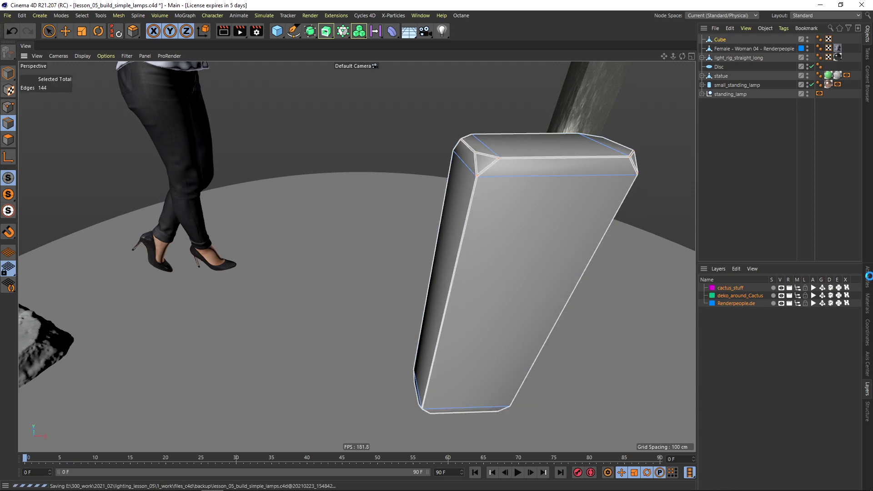
left_click(869, 277)
left_click_drag(762, 263, 762, 210)
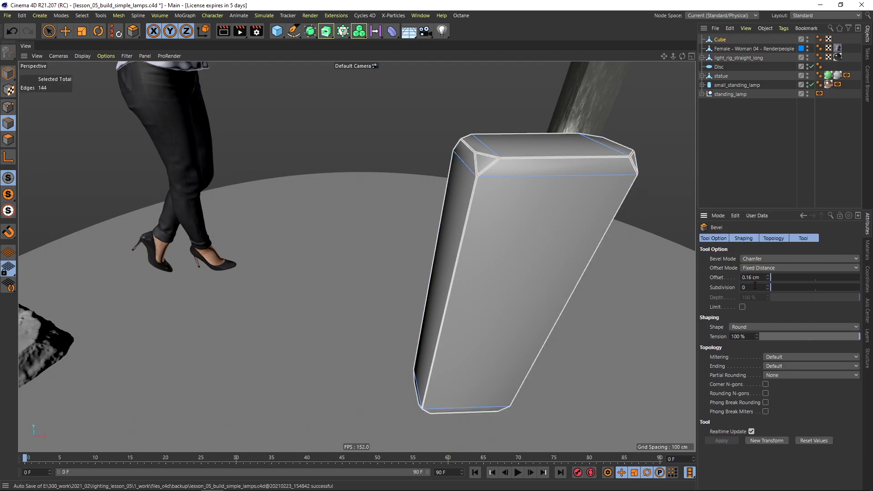
left_click_drag(767, 287, 770, 286)
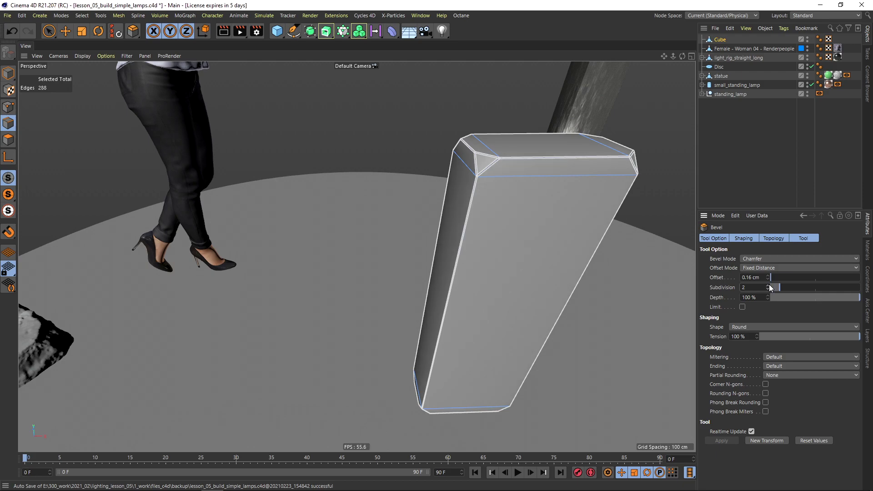
scroll(531, 162, "up", 6)
left_click_drag(531, 137, 605, 134, "alt")
left_click(768, 288)
left_click(768, 289)
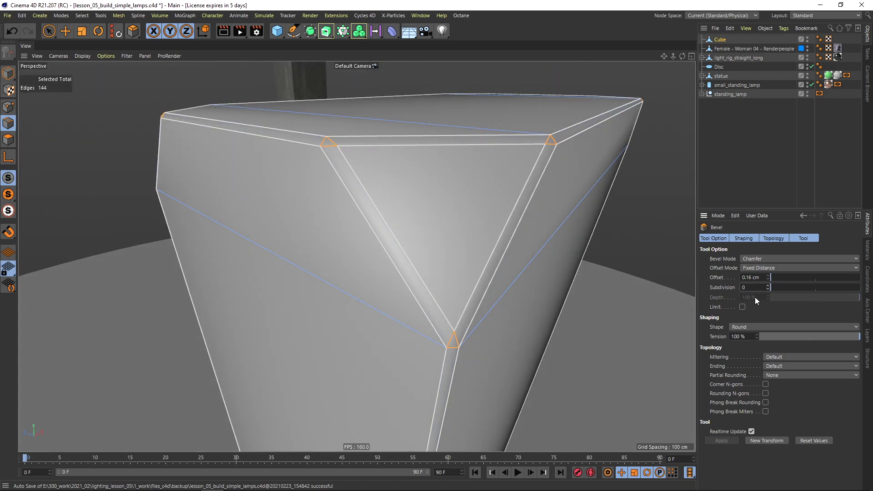
left_click_drag(767, 285, 769, 287)
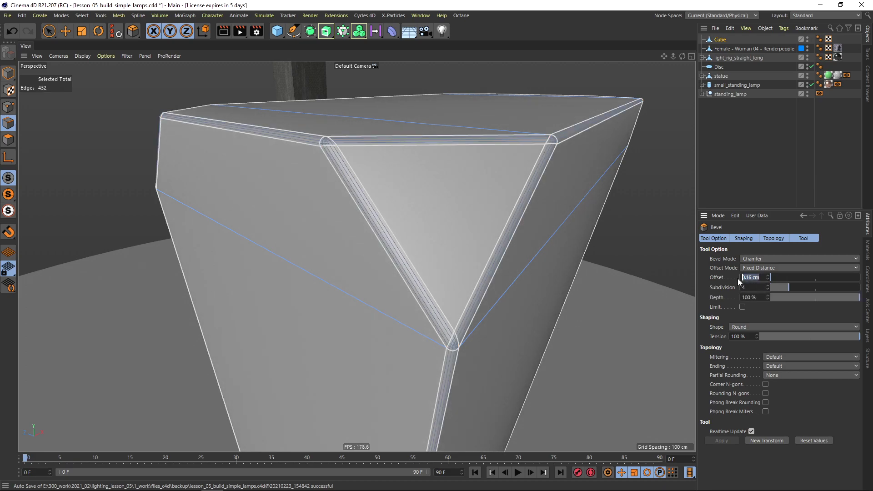
Set the bevel offset to 0.1 cm and deselect the block to inspect its edges
type("0.1")
key("Return")
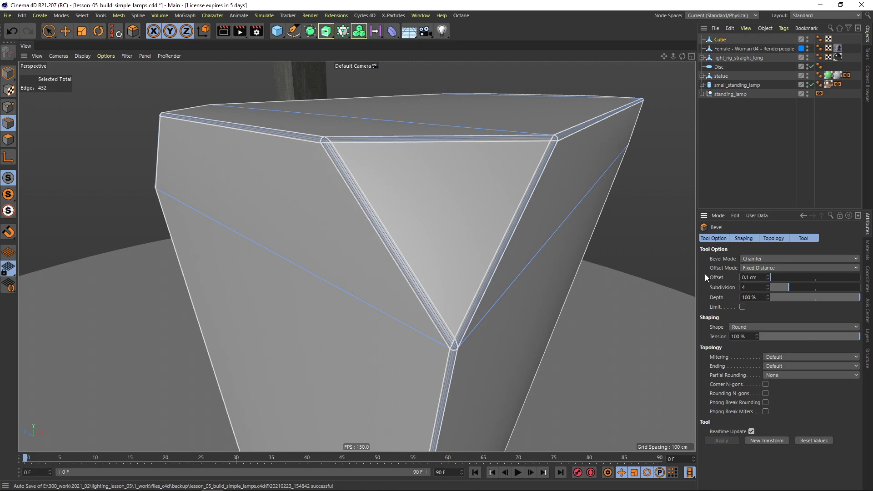
left_click(707, 147)
scroll(481, 194, "down", 8)
left_click_drag(481, 194, 527, 165, "alt")
middle_click_drag(527, 165, 460, 193, "alt")
scroll(460, 193, "up", 4)
left_click_drag(460, 193, 489, 193, "alt")
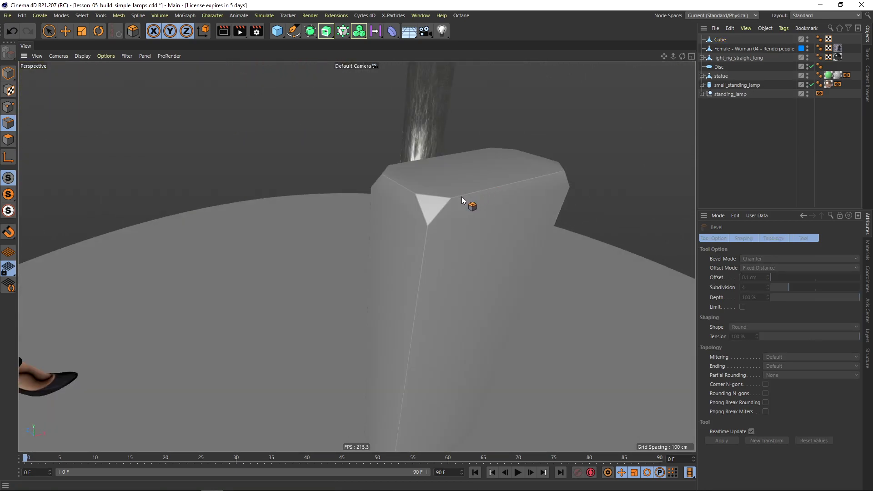
scroll(446, 198, "down", 4)
scroll(432, 201, "up", 4)
Undo the block's deselection, set the bevel offset to 0.2 cm and deselect the block again
left_click(13, 32)
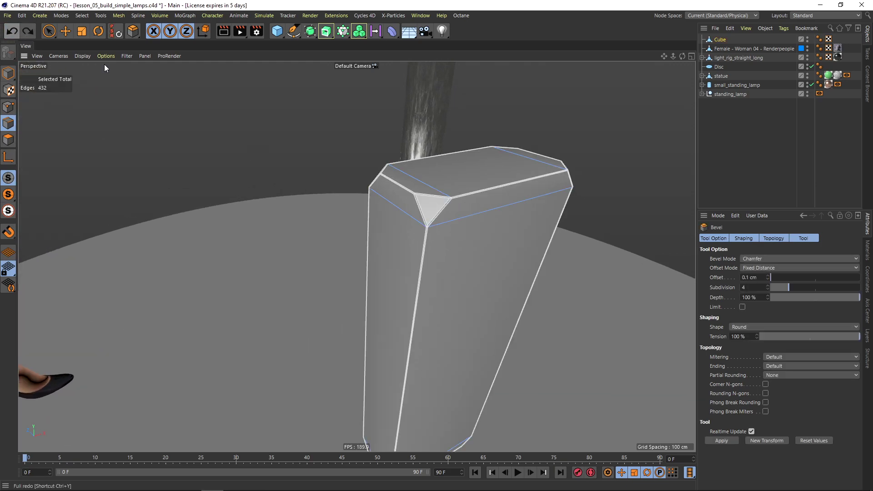
scroll(448, 200, "up", 6)
left_click_drag(495, 223, 459, 242, "alt")
left_click(717, 177)
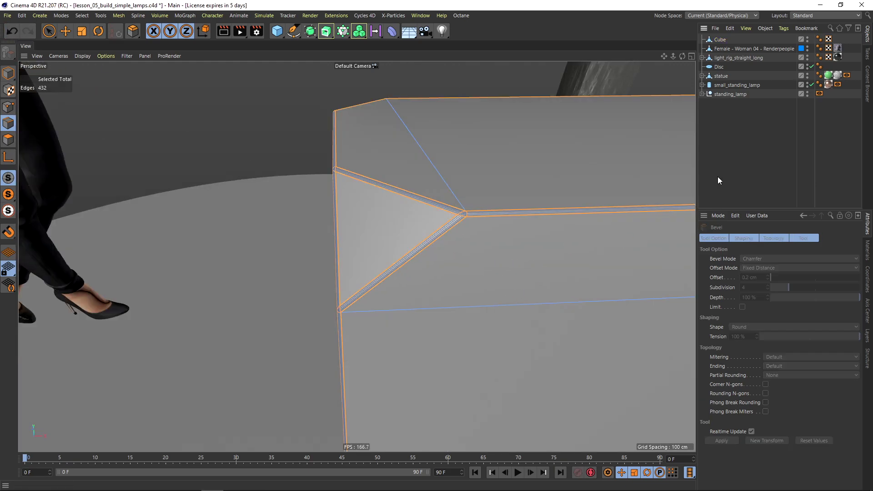
scroll(462, 234, "down", 5)
scroll(448, 247, "up", 6)
left_click_drag(419, 214, 437, 228, "alt")
scroll(469, 205, "down", 6)
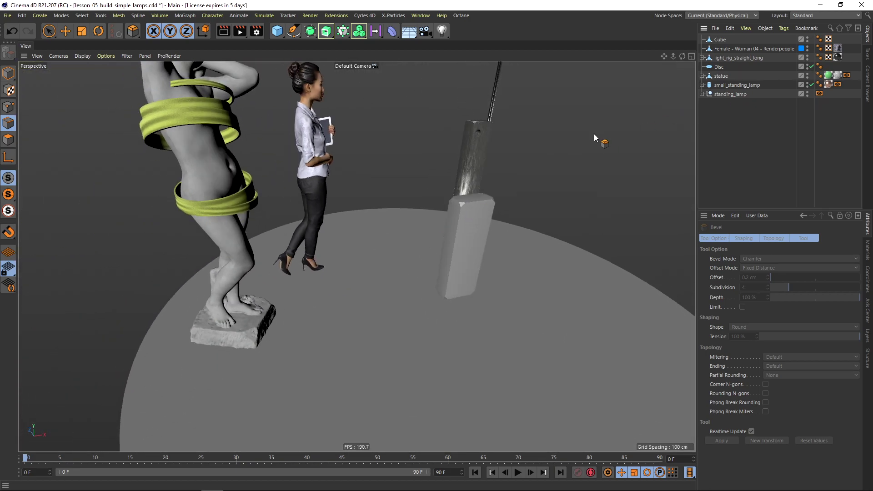
Add a cylinder and rotate it so that it lies horizontally through the block
middle_click_drag(463, 187, 357, 255, "alt")
key("space")
left_click_drag(278, 34, 460, 55)
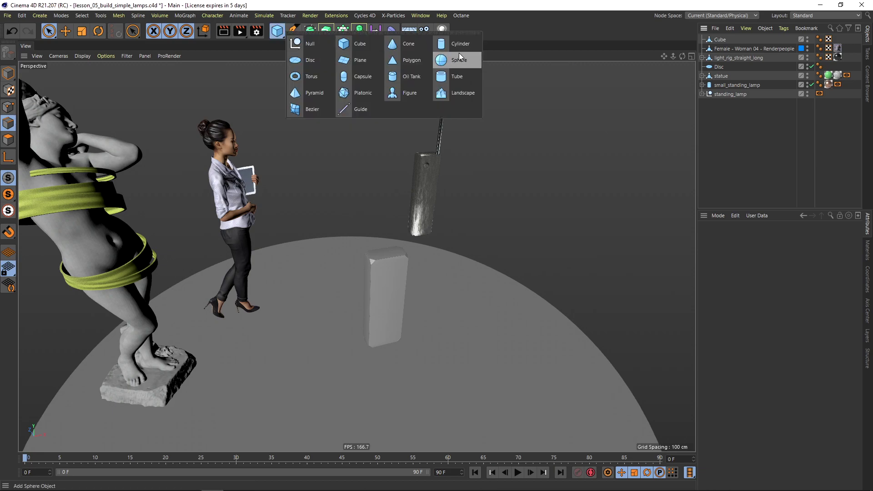
left_click(458, 44)
left_click(99, 31)
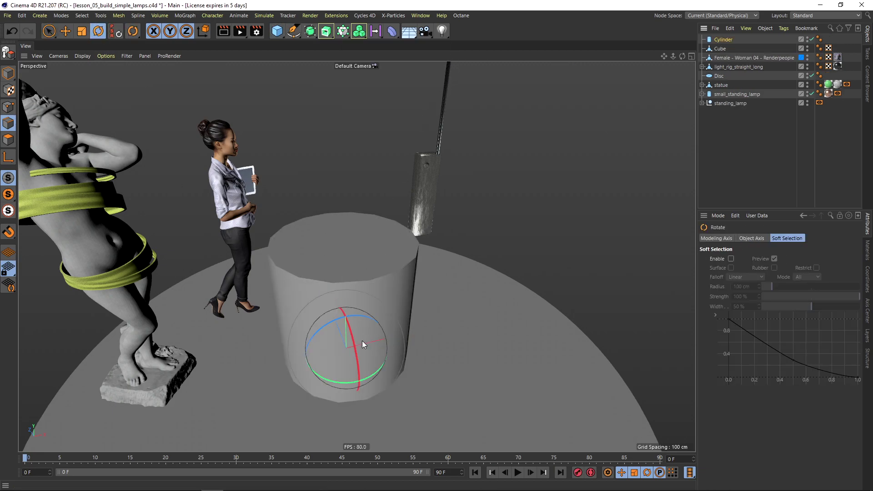
left_click_drag(360, 327, 364, 437)
scroll(364, 437, "down", 5)
left_click_drag(400, 309, 420, 265, "alt")
key("space")
scroll(376, 289, "up", 3)
Set the cylinder's height to 100 cm and reduce its radius to 4 cm, trying 15 cm and 8 cm on the way
left_click(723, 39)
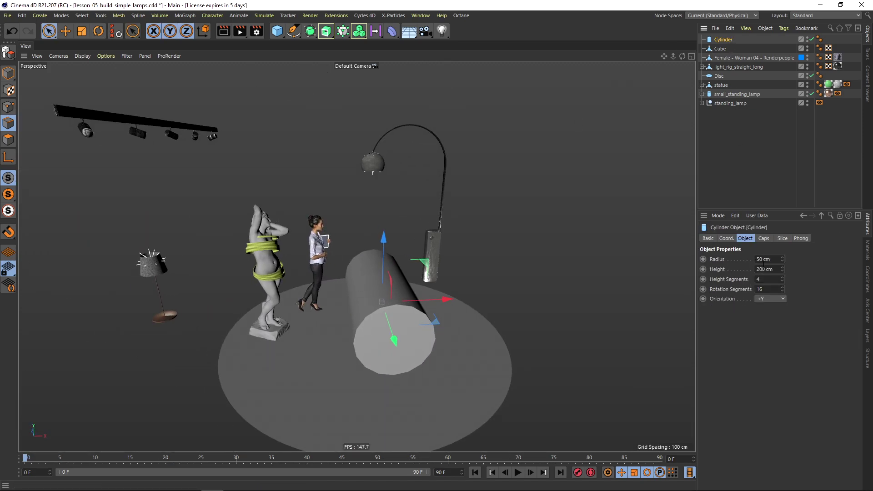
key("Return")
scroll(335, 328, "up", 3)
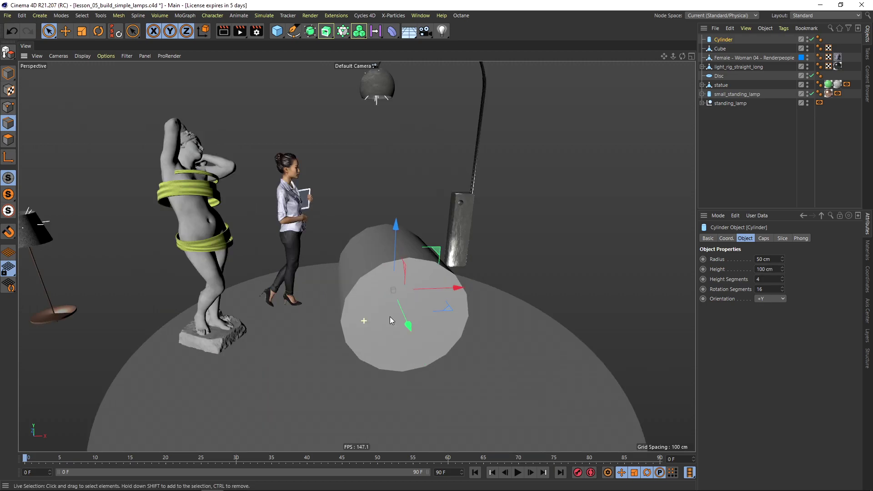
type("15")
key("Return")
scroll(411, 276, "up", 3)
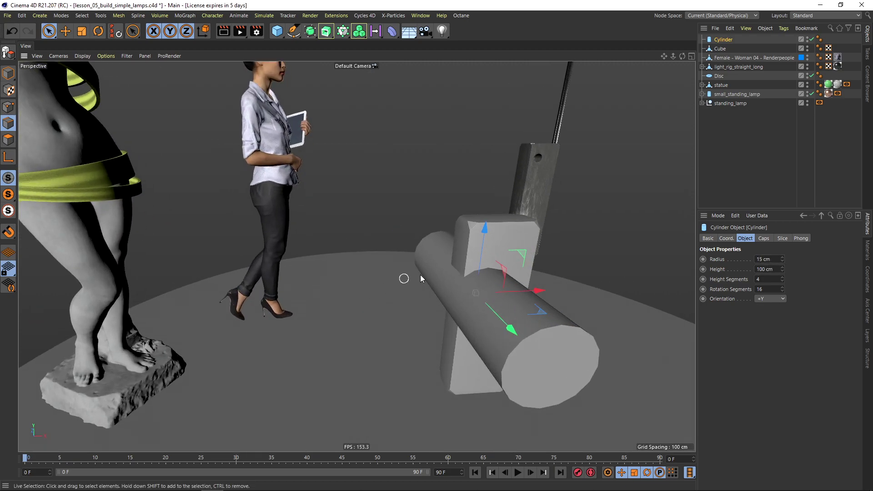
type("8")
key("Return")
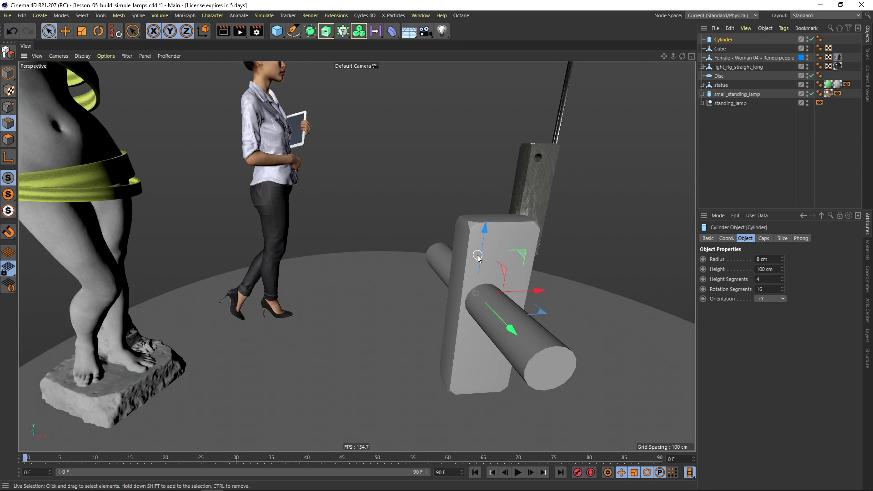
left_click_drag(477, 255, 465, 248, "alt")
double_click(763, 259)
type("4")
key("Return")
Move the cylinder up so that it passes through the upper end of the block
left_click_drag(487, 288, 470, 272, "alt")
left_click_drag(531, 250, 482, 262)
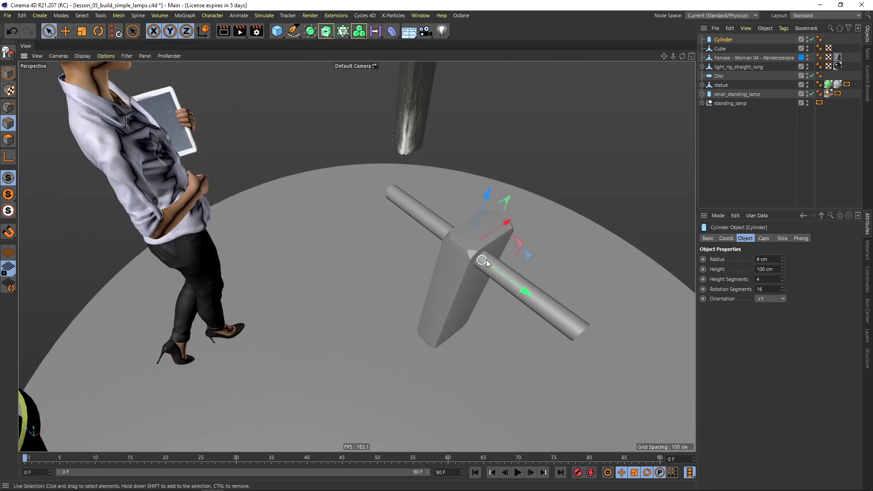
scroll(482, 261, "up", 3)
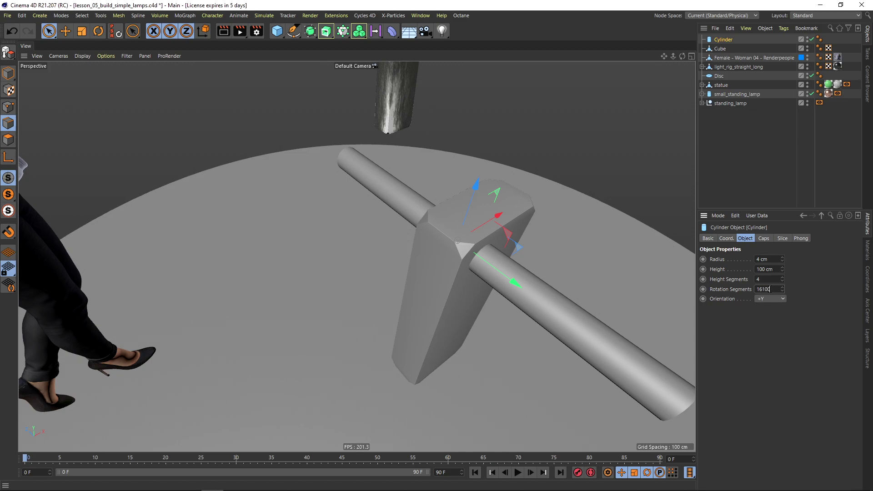
Turn on shaded display with wireframe lines and convert the cylinder to an editable polygon object
left_click_drag(512, 261, 475, 258, "alt")
right_click_drag(477, 258, 496, 256, "alt")
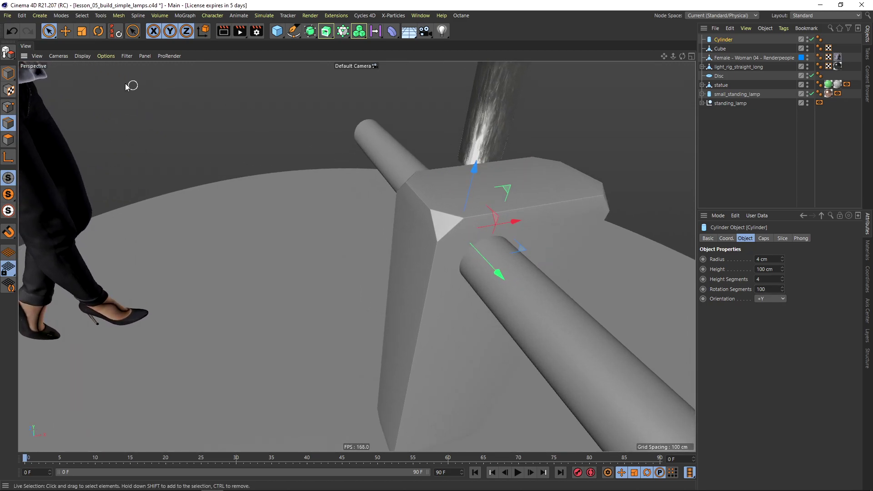
left_click(82, 55)
left_click(96, 82)
mouse_move(568, 300)
left_mouse_down("alt")
mouse_move(481, 263)
mouse_move(494, 251)
mouse_move(544, 268)
left_mouse_up("alt")
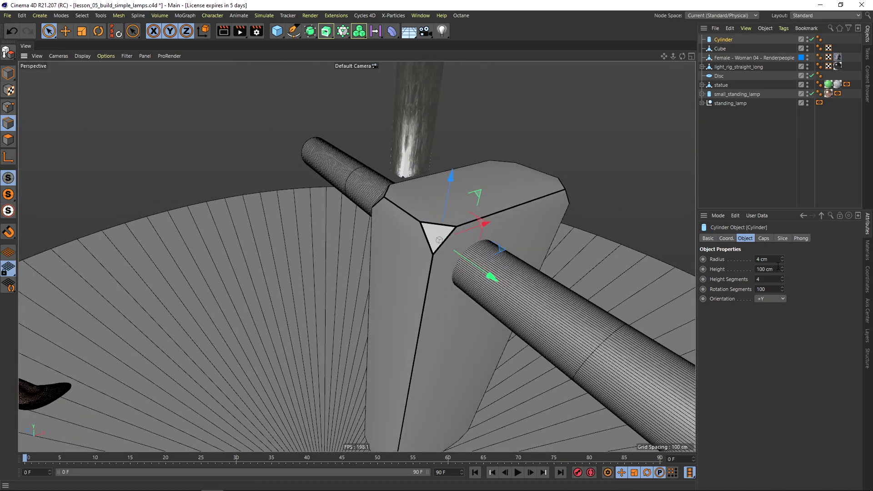
right_click_drag(545, 268, 465, 263, "alt")
left_click(12, 54)
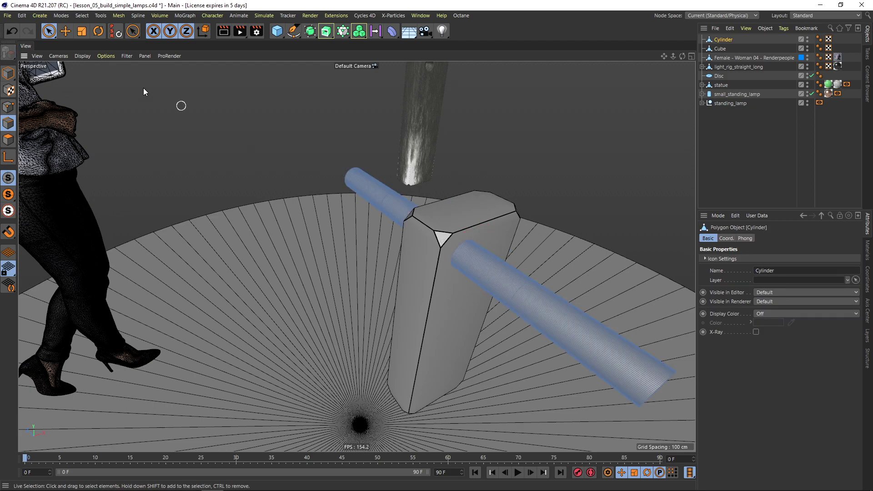
Shorten the cylinder along its length until its ends protrude only slightly from the block
left_click(82, 30)
left_click(9, 73)
left_click_drag(499, 279, 460, 253)
left_click_drag(447, 237, 366, 231, "alt")
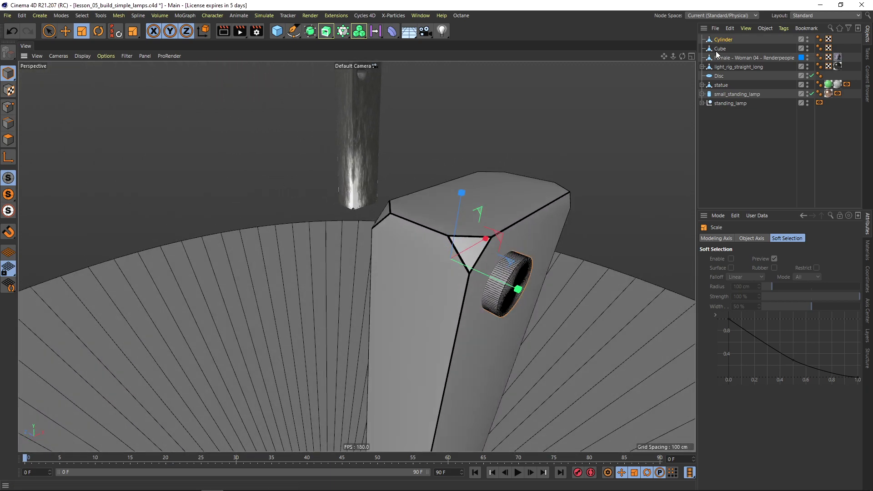
Turn on X-Ray for the block and reselect the cylinder
left_click(719, 49)
left_click(756, 332)
left_click_drag(510, 272, 457, 254, "alt")
left_click(723, 40)
Examine the bevelled hole in the reference lamp's base from several angles
key("o")
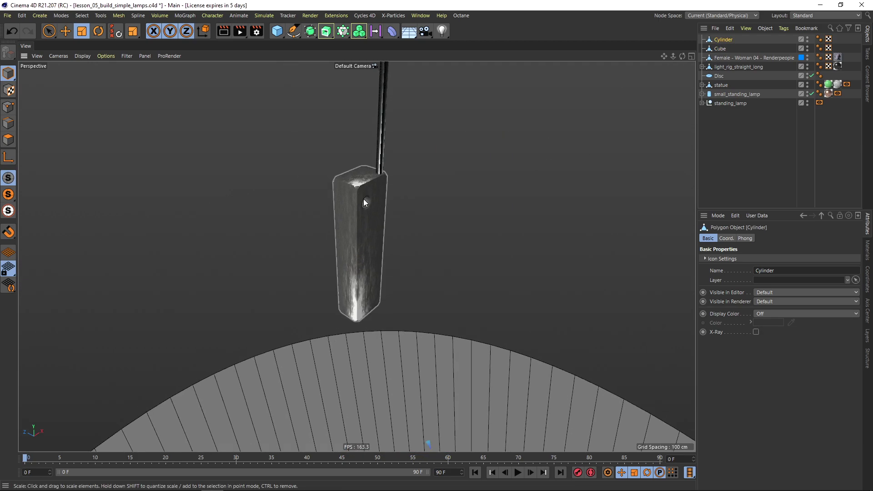
scroll(362, 199, "up", 10)
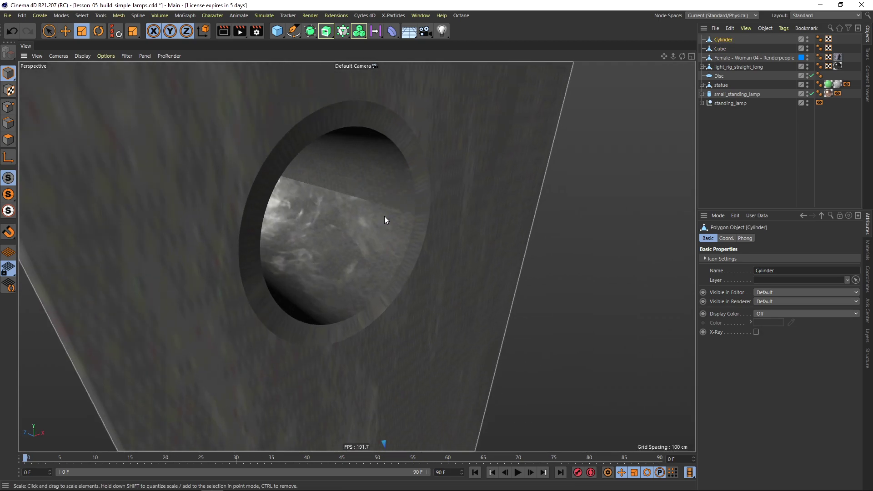
left_click_drag(384, 220, 373, 127, "alt")
left_click_drag(364, 170, 339, 116, "alt")
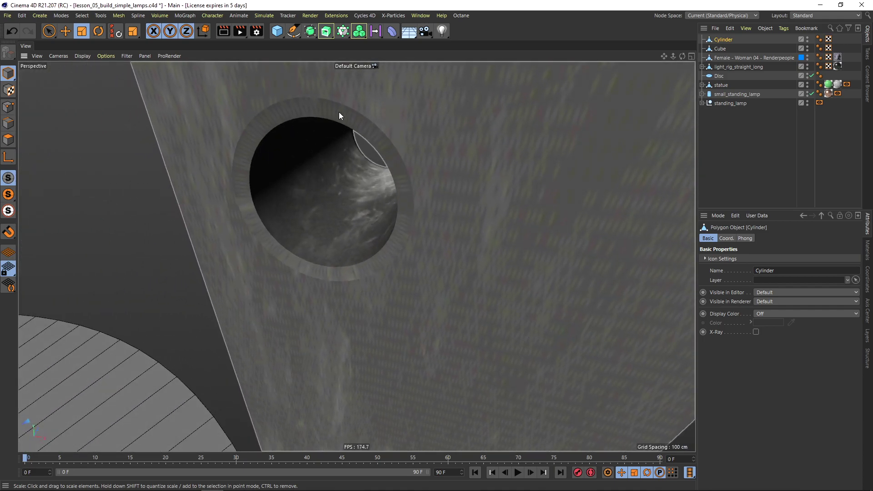
right_click_drag(369, 213, 253, 282, "alt")
left_click_drag(252, 282, 418, 253, "alt")
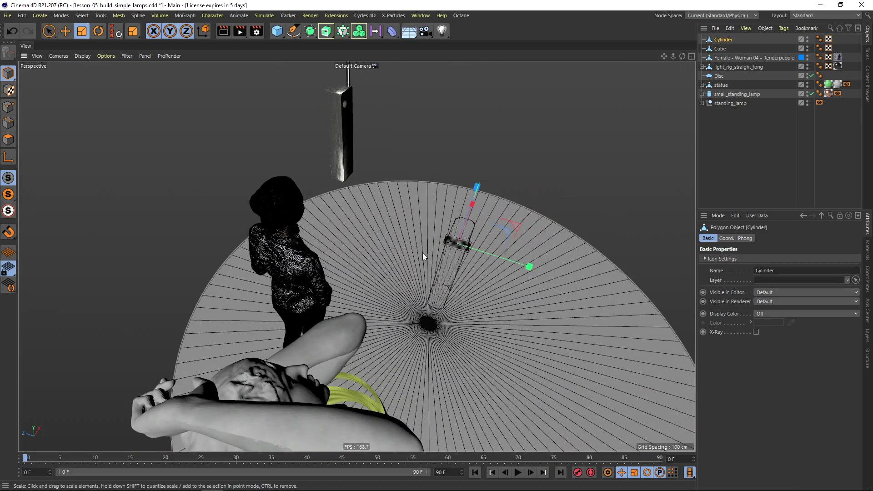
right_click_drag(447, 247, 499, 225, "alt")
left_click_drag(498, 226, 395, 231, "alt")
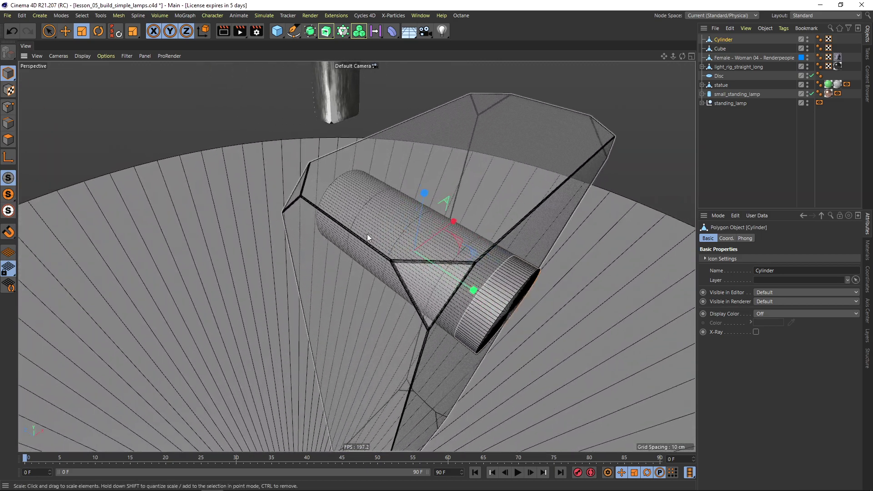
Loop-select the cylinder's two middle polygon rings and stretch them along its length towards the block's outer faces
left_click(4, 141)
key("u")
key("l")
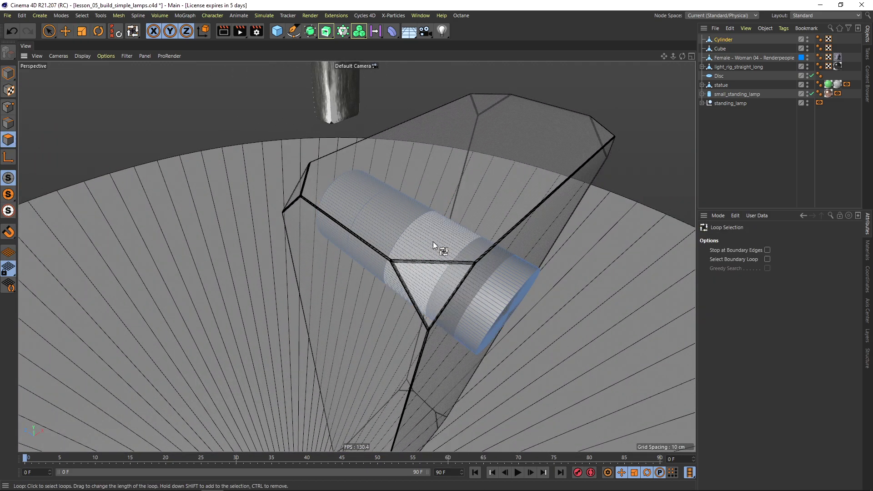
left_click(387, 215)
left_click(387, 216, "shift")
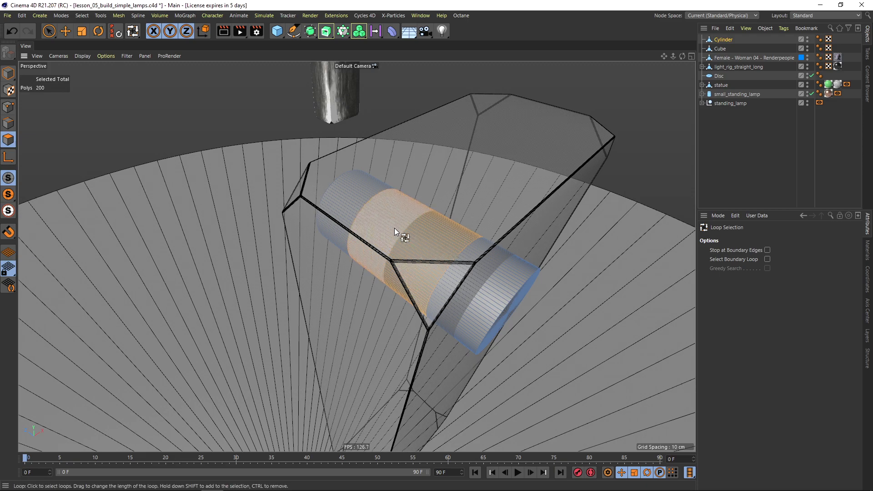
left_click_drag(395, 229, 402, 195, "alt")
key("t")
left_click_drag(446, 247, 393, 225, "alt")
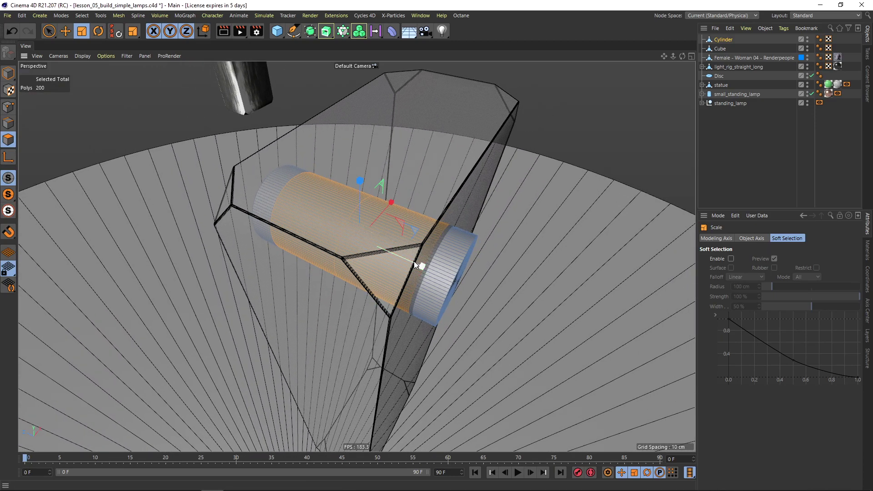
Invert the polygon selection, try to enlarge the cylinder's end sections and undo the scaling
key("u")
key("i")
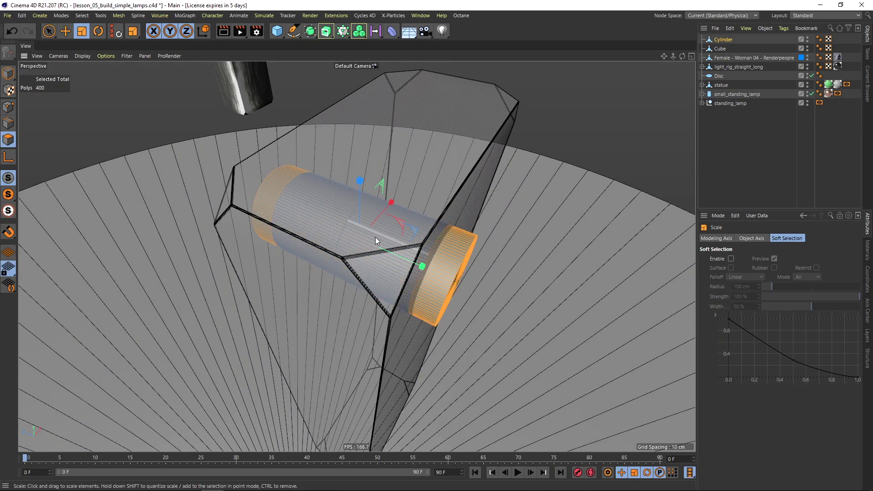
left_click_drag(394, 232, 345, 228, "alt")
left_click_drag(420, 188, 572, 83)
left_click_drag(358, 187, 414, 175, "alt")
left_click(9, 31)
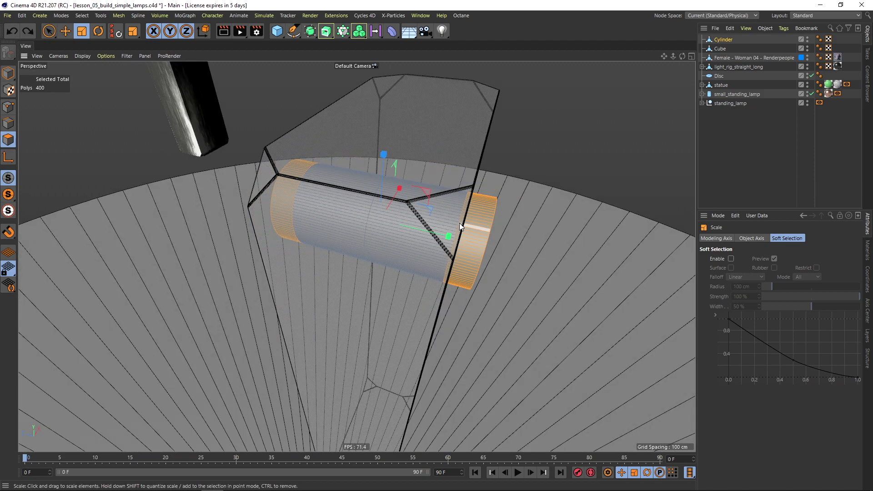
Cut an additional edge loop into the cylinder's end sections with Loop/Path Cut, at about 57 % offset on the second end
key("k")
key("l")
scroll(482, 200, "up", 2)
left_click(480, 206)
left_click_drag(480, 206, 271, 193, "alt")
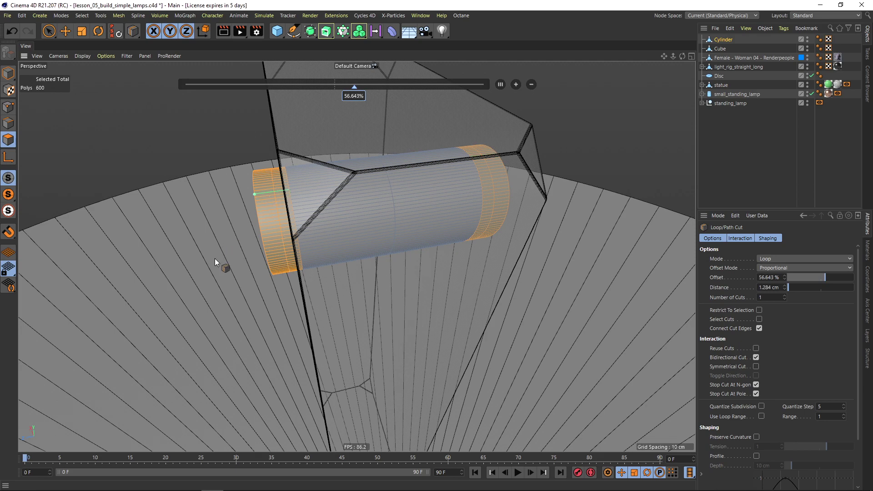
Loop-select the outermost polygon ring at each end of the cylinder and enlarge both rings into flared ends
key("u")
key("l")
left_click(273, 213)
left_click_drag(424, 196, 414, 169, "alt")
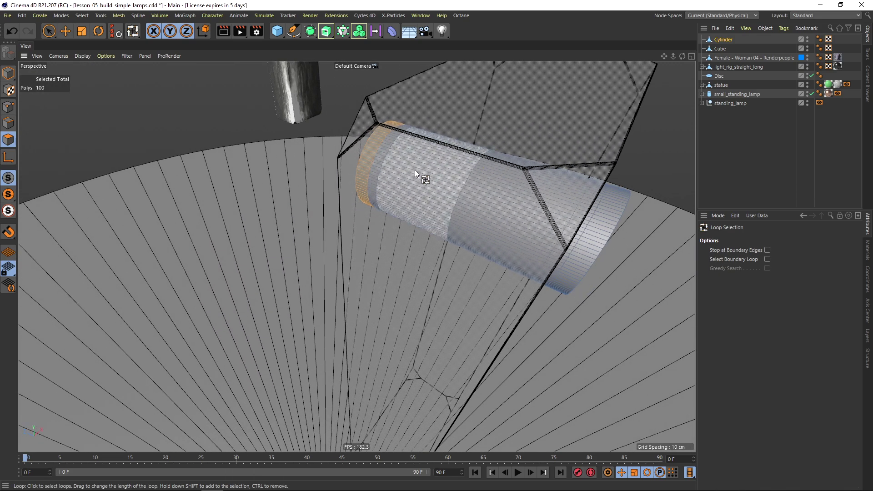
left_click(603, 223, "shift")
left_click_drag(520, 214, 409, 186, "alt")
left_click(81, 32)
left_click_drag(450, 153, 394, 146, "alt")
left_click_drag(463, 152, 552, 122)
left_click_drag(452, 200, 503, 172, "alt")
Add a Boole object and place the block and the cylinder inside it, with the cylinder subtracted from the block
left_click(737, 128)
left_click_drag(310, 31, 413, 76)
mouse_move(720, 58)
left_mouse_down()
mouse_move(721, 40)
mouse_move(725, 53)
left_mouse_up()
left_click(738, 171)
left_click_drag(423, 221, 509, 250, "alt")
scroll(525, 230, "down", 5)
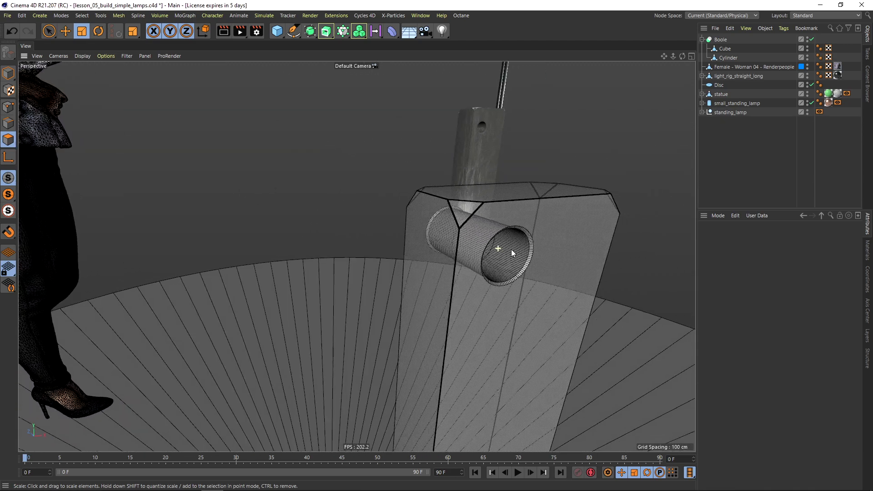
scroll(516, 237, "up", 7)
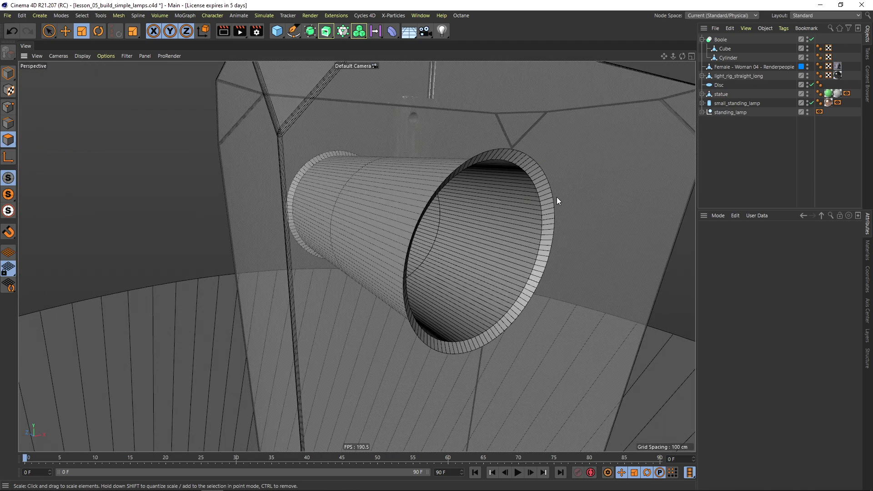
left_click_drag(482, 181, 543, 149, "alt")
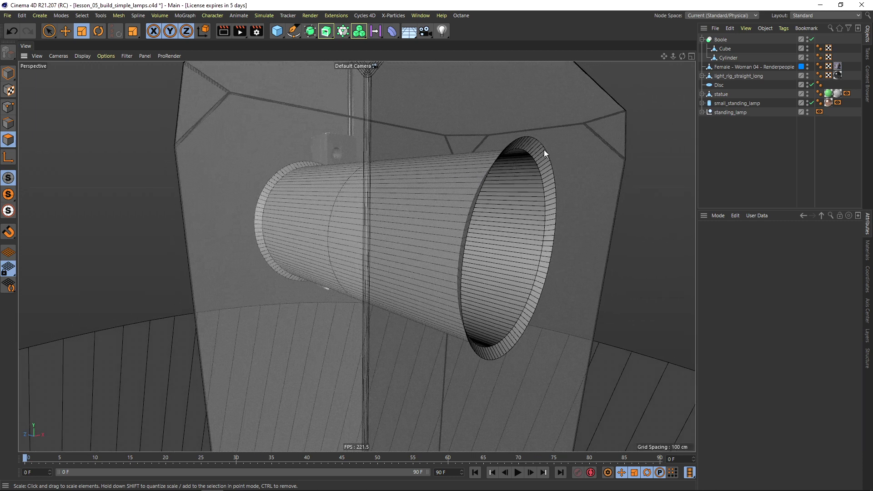
Convert the Boole to editable geometry and merge its block and cylinder with Connect Objects + Delete
left_click(722, 41)
left_click_drag(482, 198, 381, 211, "alt")
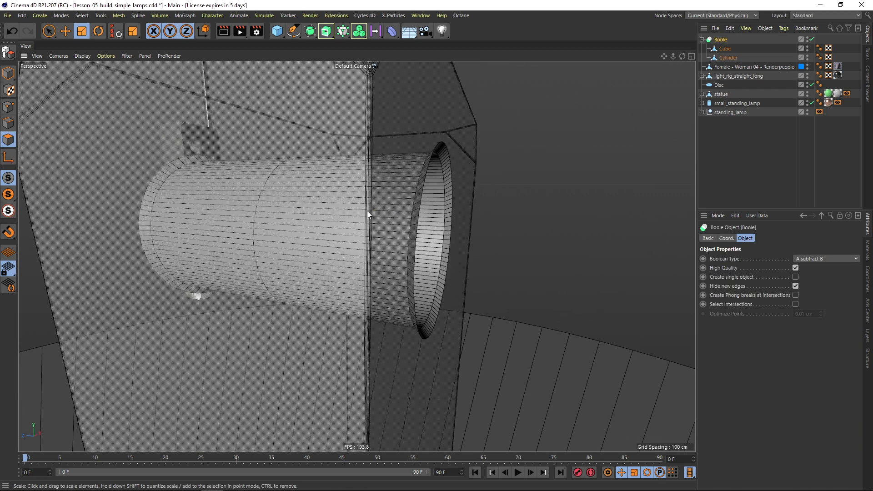
scroll(273, 200, "down", 6)
left_click_drag(253, 196, 391, 202, "alt")
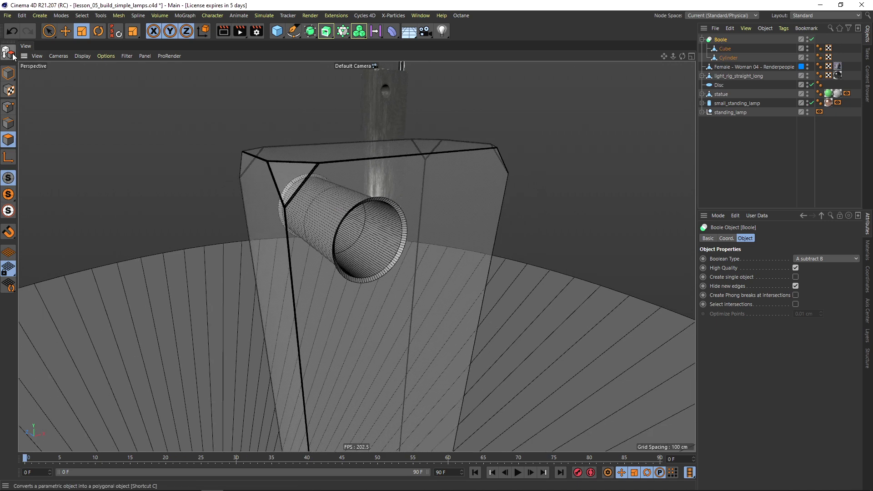
left_click(13, 55)
left_click(726, 57, "shift")
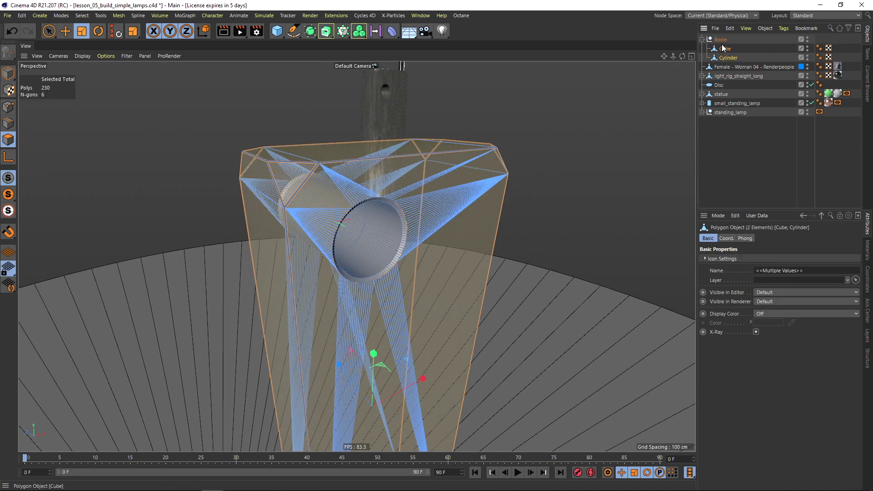
right_click(730, 58)
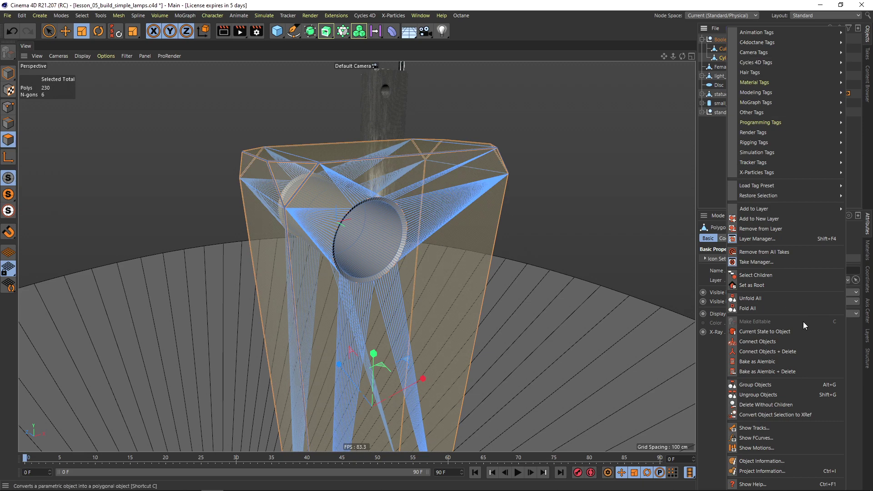
left_click(767, 352)
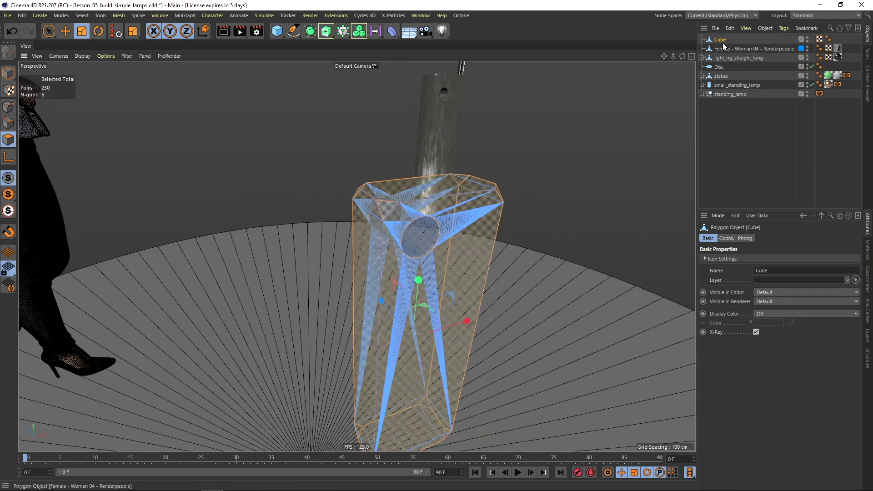
Turn off X-Ray for the merged block and deselect it
left_click(757, 333)
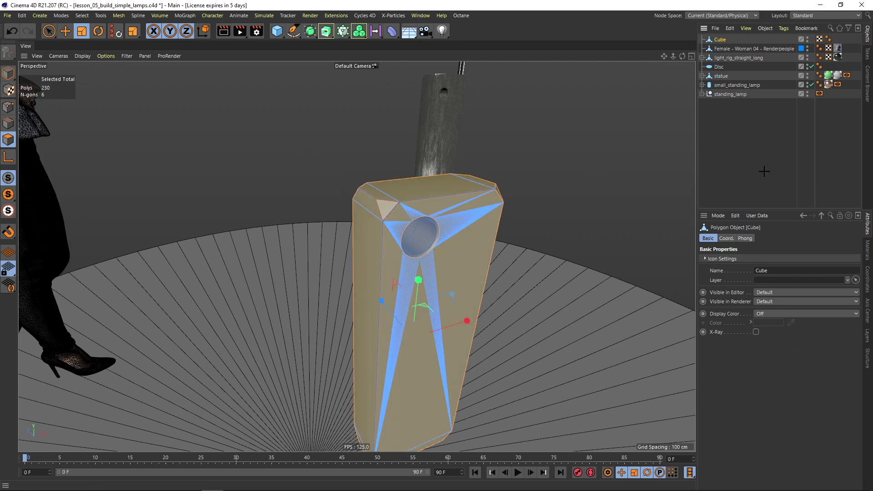
left_click(762, 172)
left_click_drag(441, 241, 402, 230, "alt")
scroll(441, 220, "down", 6)
middle_click_drag(528, 71, 514, 110, "alt")
scroll(515, 110, "down", 5)
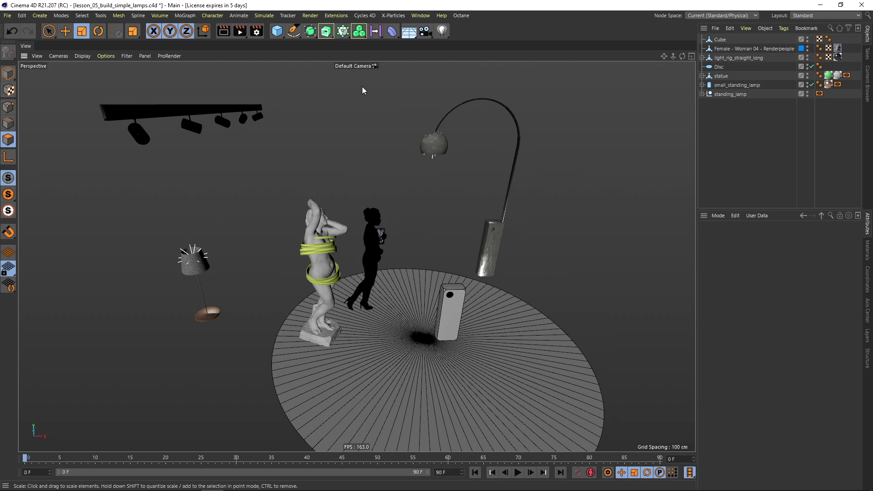
Draw an open Bezier spline in the front view, rising from the block's upper edge, crossing over horizontally and ending slanted downwards
left_click_drag(293, 31, 358, 43)
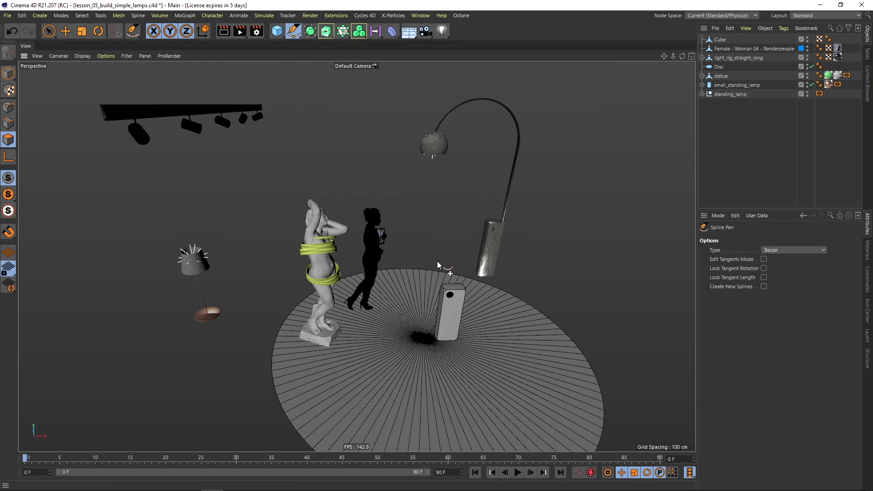
key("F4")
middle_click_drag(412, 285, 428, 288)
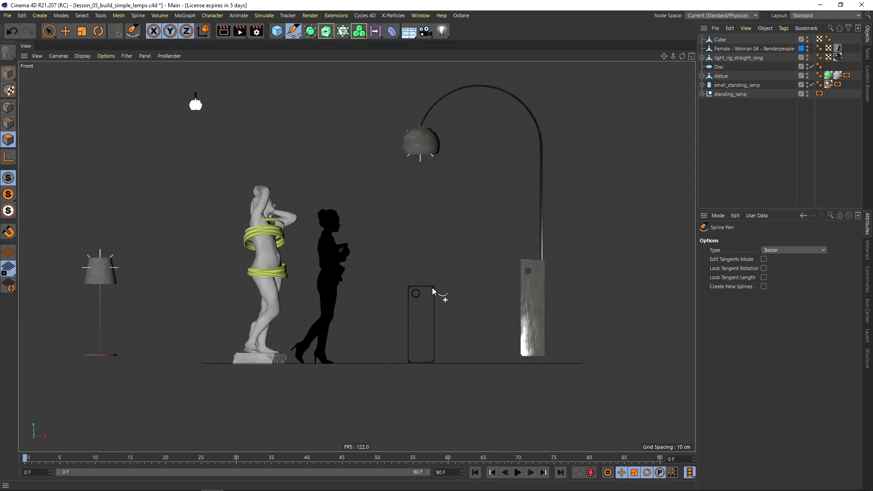
left_click(430, 288)
left_click(431, 91)
left_click(334, 90)
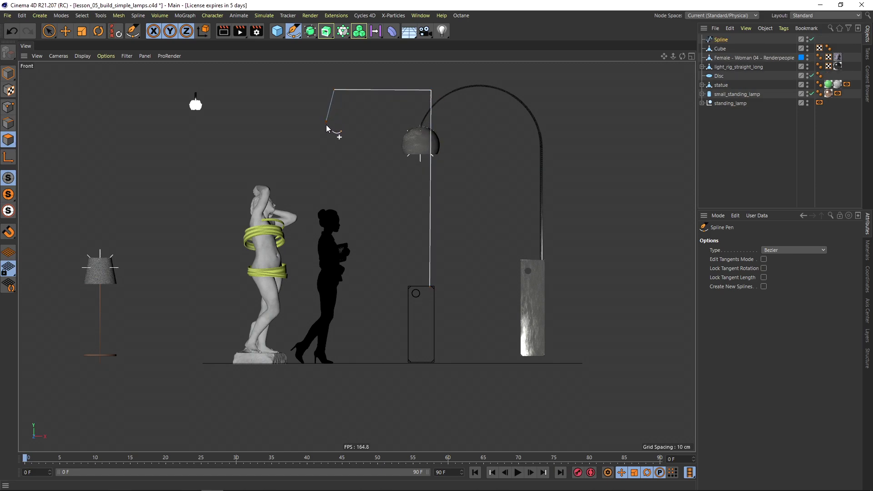
key("space")
left_click(10, 106)
left_click_drag(325, 137, 318, 146)
Select the two points of the spline's upright segment and flatten them along X to make it vertical
mouse_move(429, 89)
left_mouse_down()
mouse_move(432, 262)
mouse_move(424, 290)
left_mouse_up()
key("t")
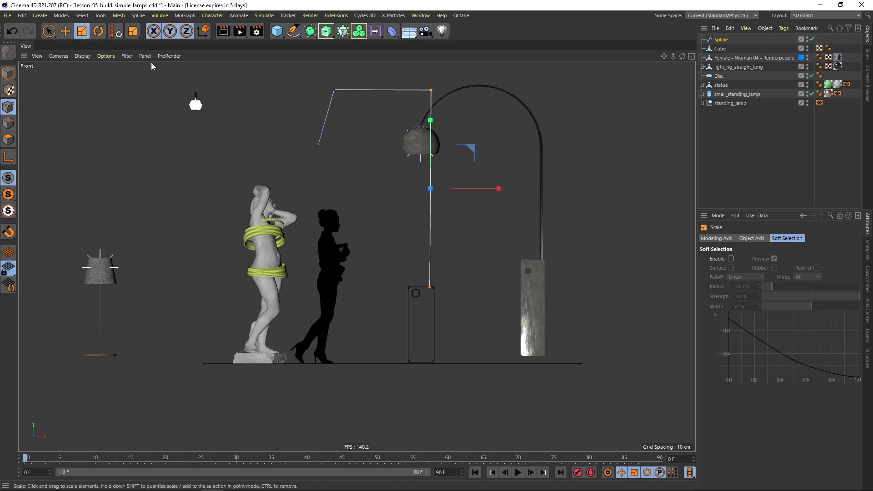
left_click_drag(498, 191, 431, 195)
Select the spline's two upper corner points and chamfer them into a rounded arc with a radius of 119.93 cm
key("9")
left_click_drag(335, 91, 431, 90)
right_click(359, 152)
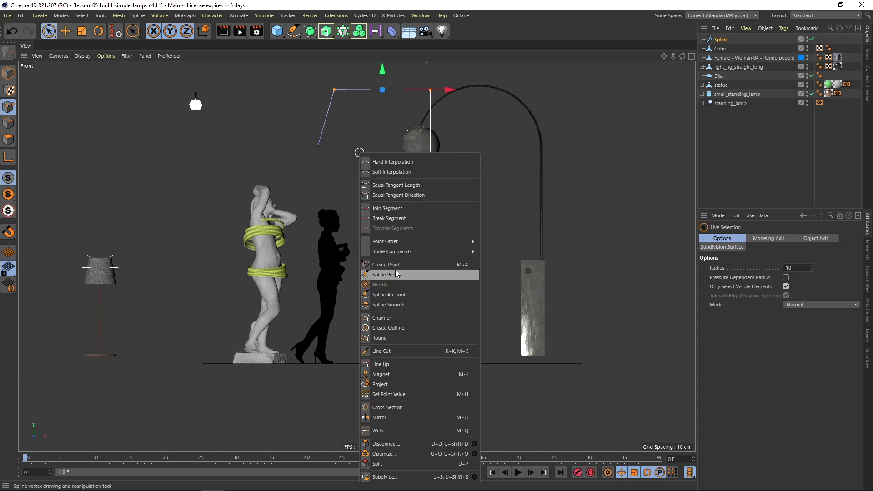
left_click(381, 318)
left_click_drag(269, 184, 290, 183)
left_click_drag(594, 161, 720, 158)
left_click_drag(755, 268, 762, 242)
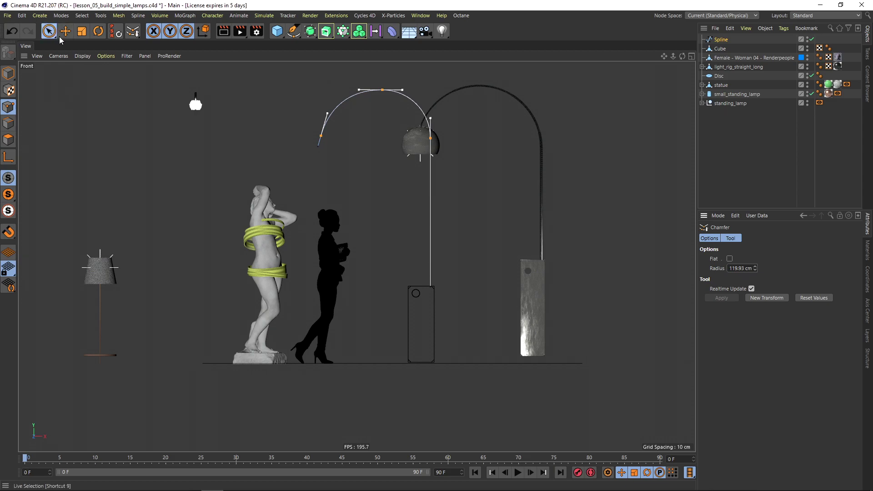
key("space")
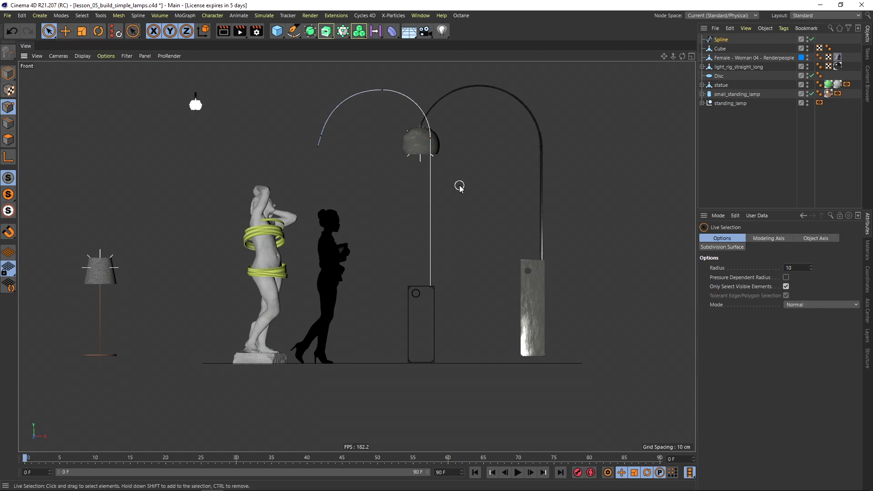
Add a cube in the perspective view and set its X and Z sizes to 3 cm
key("F1")
left_click_drag(427, 203, 417, 208, "alt")
left_click_drag(278, 32, 347, 44)
scroll(408, 222, "down", 3)
left_click(739, 259)
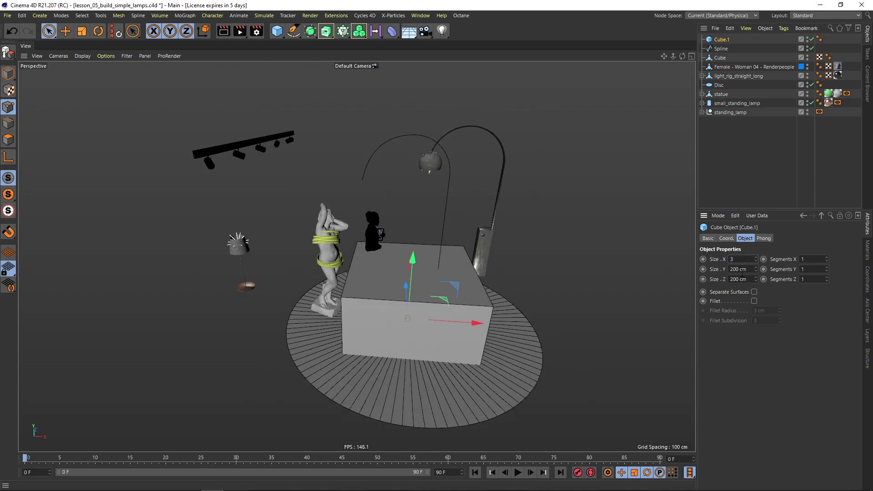
type("3")
key("Tab")
left_click(744, 279)
type("0")
key("Return")
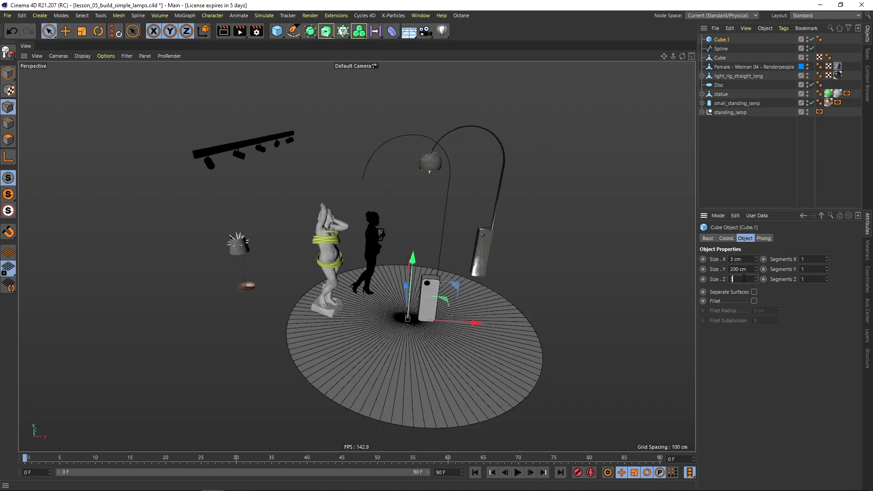
Raise the thin cube onto the block's upper end and set its Y segments to 150
key("Return")
scroll(516, 291, "up", 4)
left_click_drag(363, 300, 405, 172)
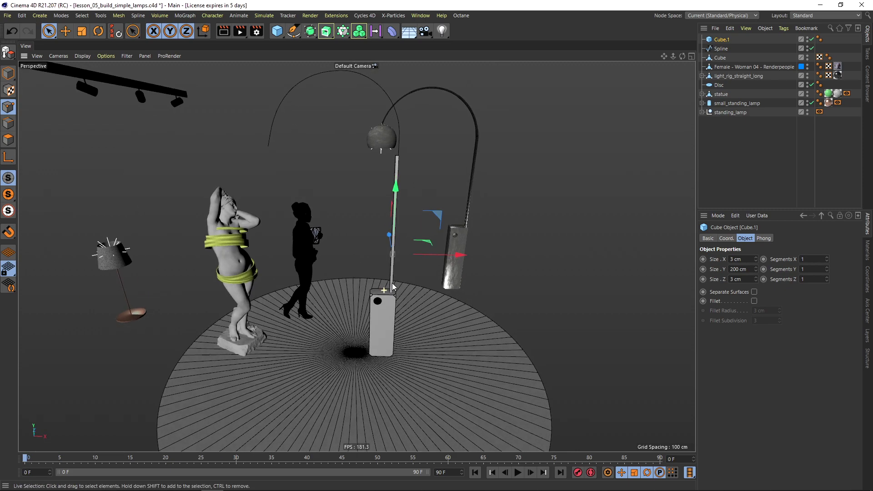
left_click_drag(392, 283, 384, 276, "alt")
key("Return")
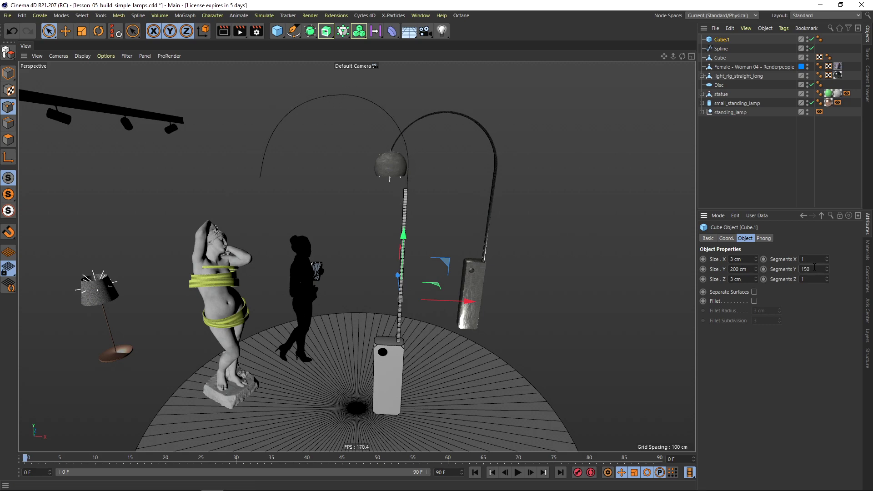
Enable the fillet on the thin cube and set its fillet radius to 0.1 cm
left_click(754, 301)
scroll(394, 198, "up", 6)
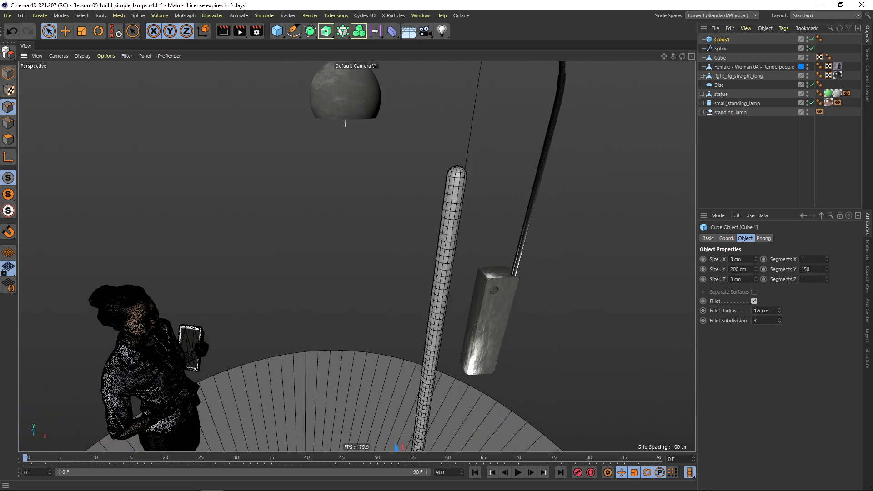
type("0.1")
key("Return")
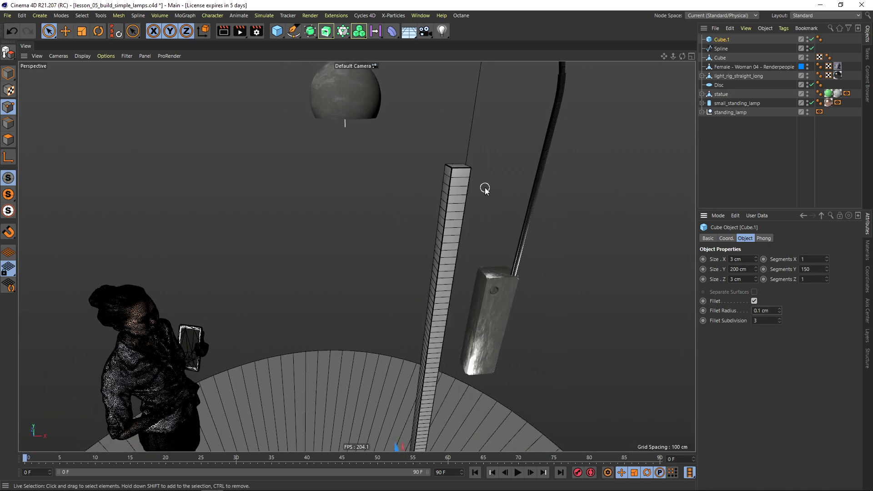
scroll(465, 185, "up", 6)
scroll(458, 168, "down", 10)
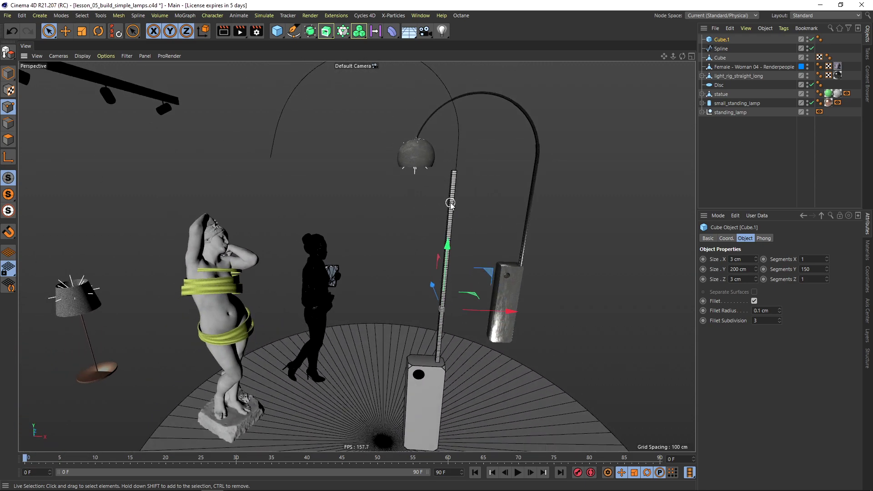
Switch the perspective view's display to shading without wireframe lines
left_click(82, 56)
left_click(105, 62)
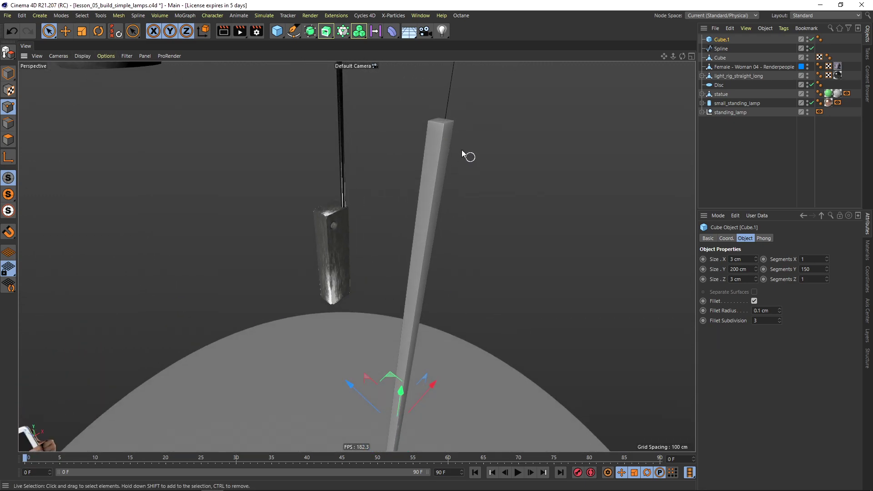
mouse_move(443, 132)
left_mouse_down("alt")
mouse_move(409, 132)
mouse_move(448, 132)
left_mouse_up("alt")
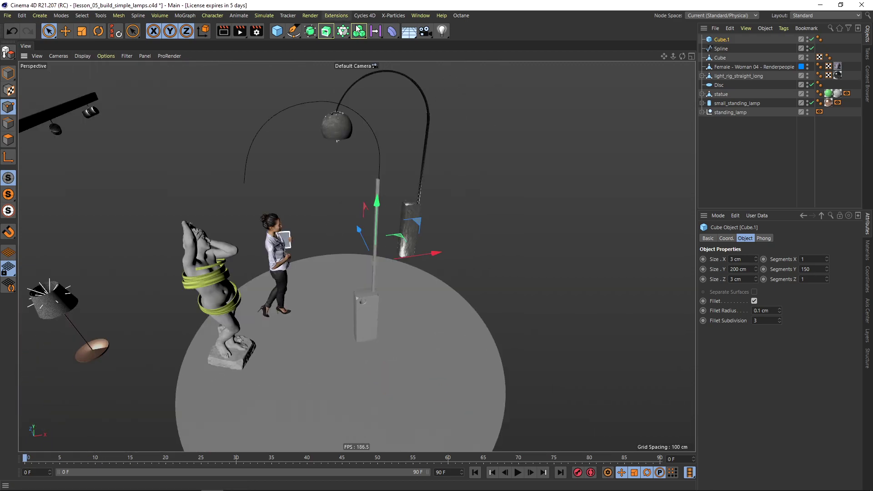
Add a Spline Wrap deformer as a child of the thin cube and assign the arched spline to it
left_click(392, 31)
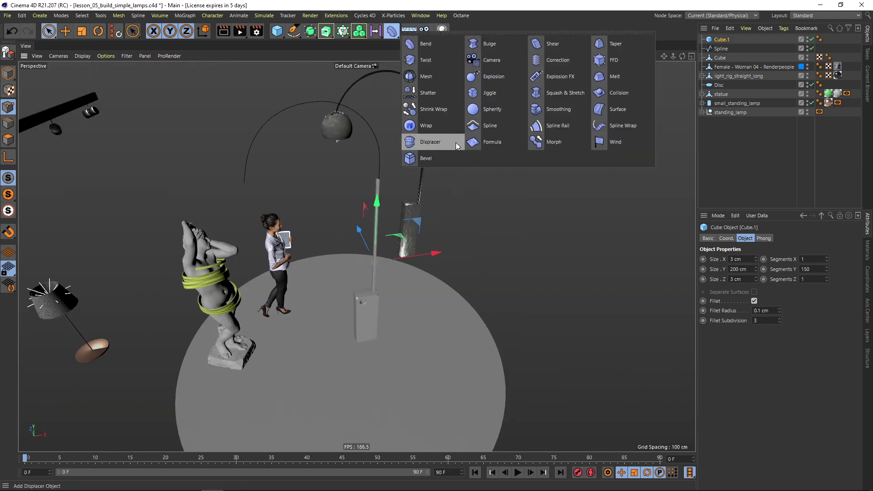
left_click(623, 125, "shift")
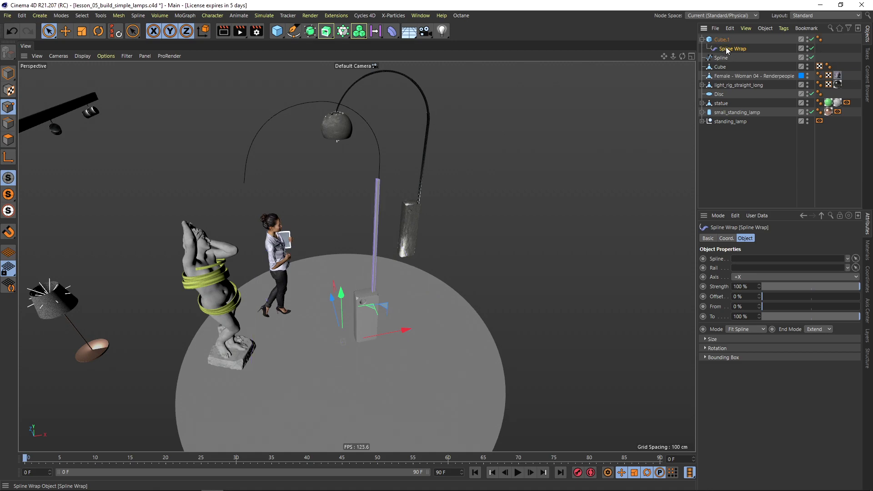
left_click_drag(759, 260, 747, 259)
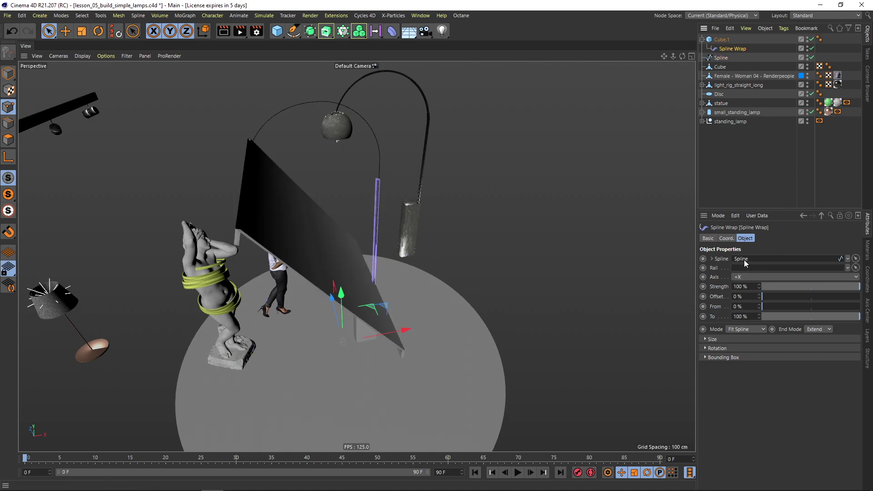
left_click_drag(353, 254, 401, 237, "alt")
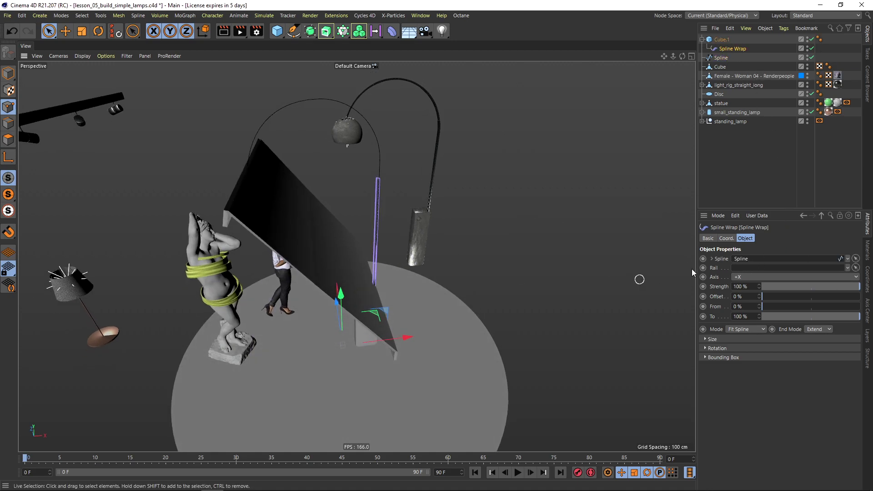
Set the Spline Wrap's axis to +Y and its To value to 50 %
left_click(744, 277)
left_click(755, 324)
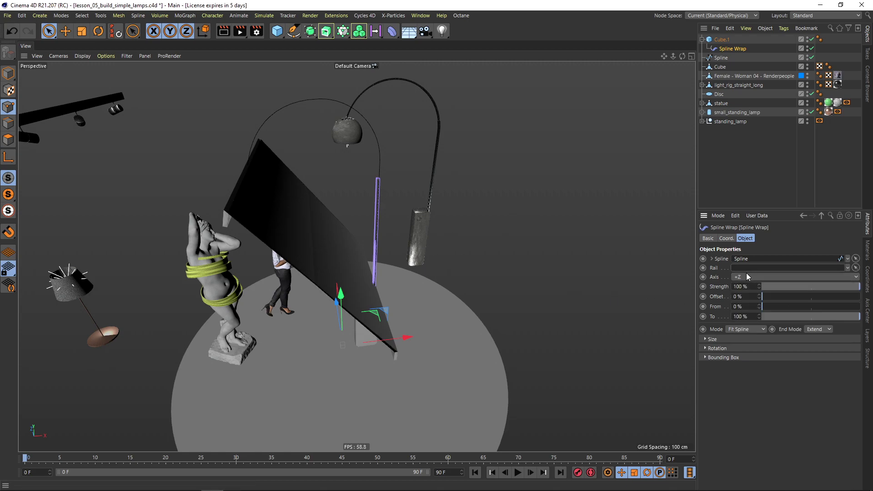
left_click(746, 273)
left_click(749, 308)
left_click_drag(346, 205, 370, 203, "alt")
middle_click_drag(359, 176, 377, 189, "alt")
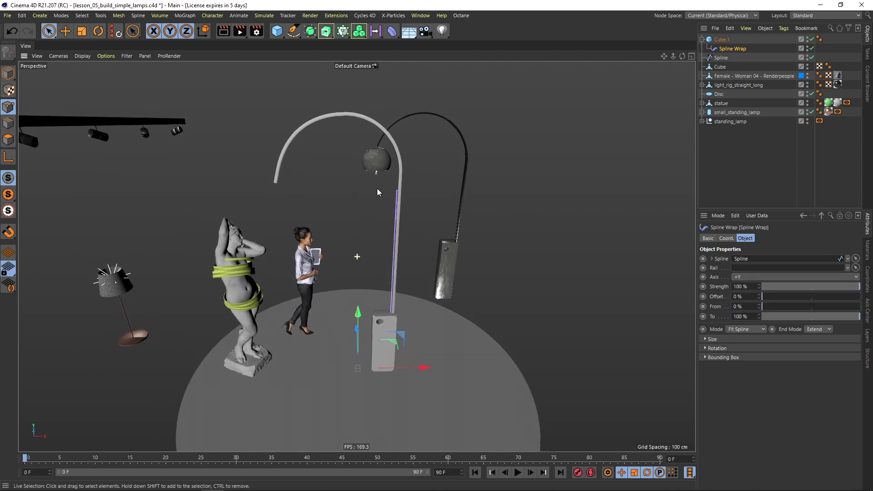
scroll(392, 168, "up", 5)
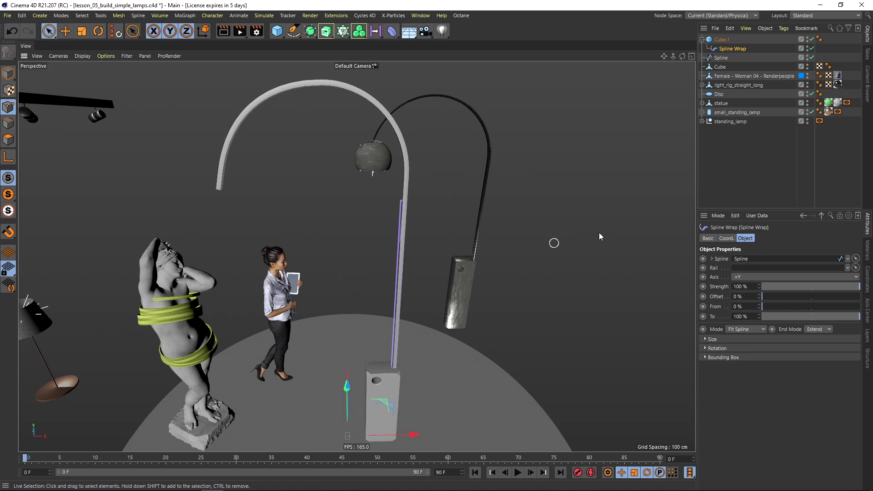
mouse_move(768, 295)
left_mouse_down()
mouse_move(778, 296)
mouse_move(761, 297)
left_mouse_up()
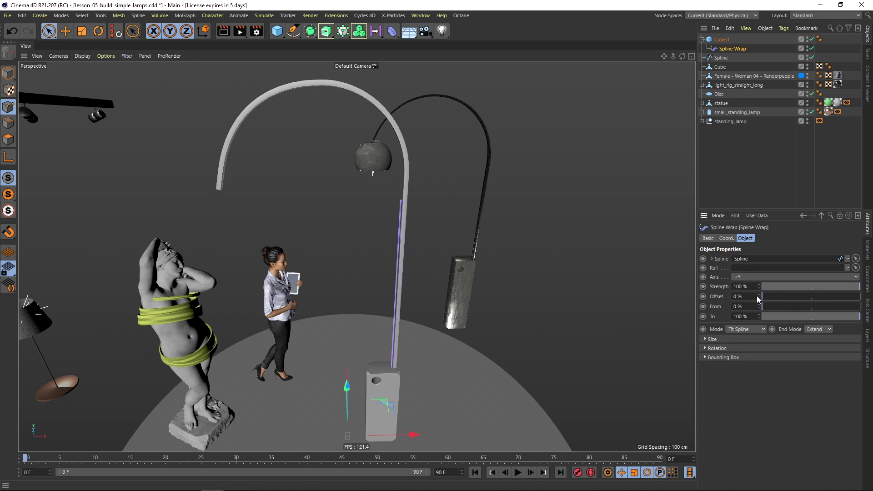
left_click_drag(849, 318, 811, 320)
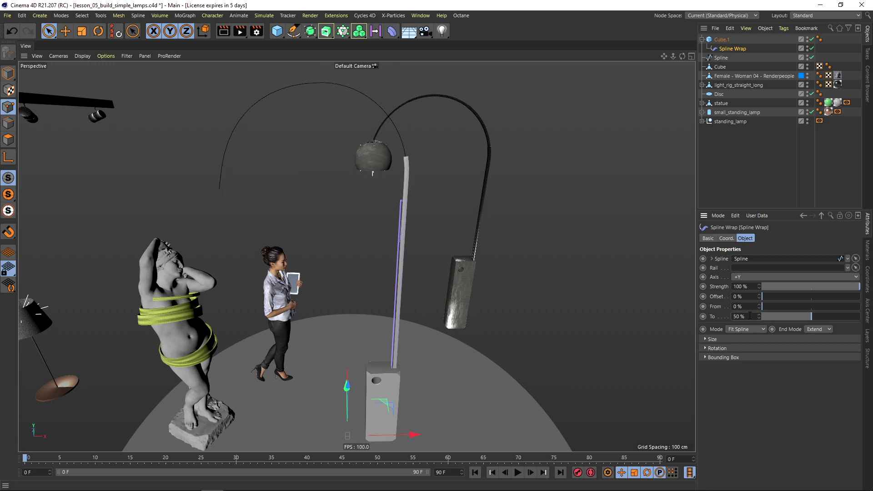
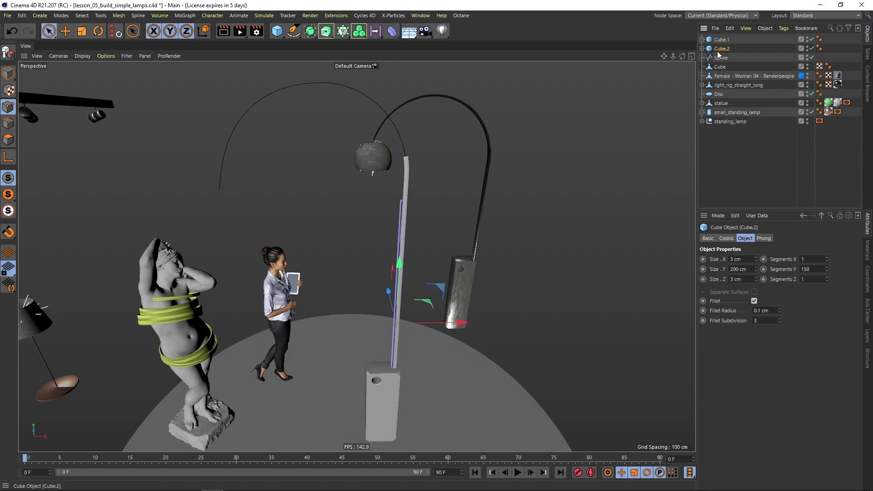
Duplicate the wrapped cube and set the copy's X and Z sizes to 2.5 cm
double_click(743, 280)
type("2,5")
key("Return")
scroll(411, 163, "up", 1)
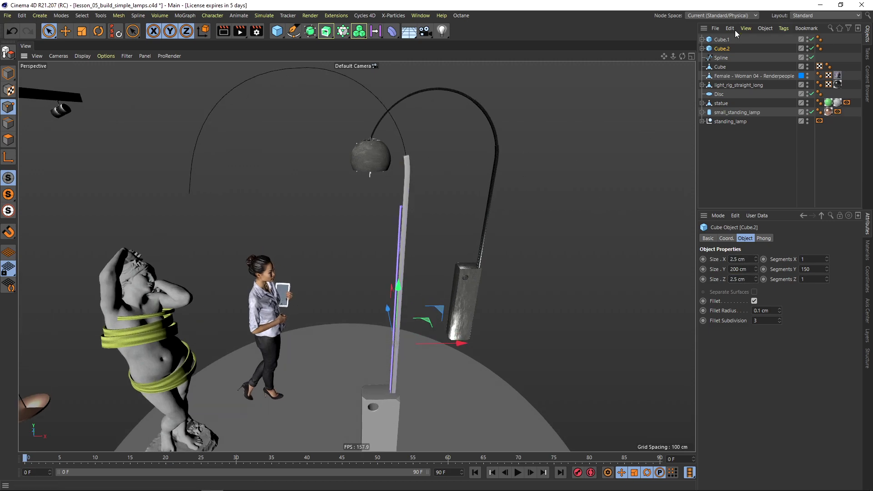
Set the To value of the 2.5 cm cube's Spline Wrap to 60 %
left_click(702, 49)
left_click(727, 58)
key("Return")
left_click_drag(409, 145, 387, 240, "alt")
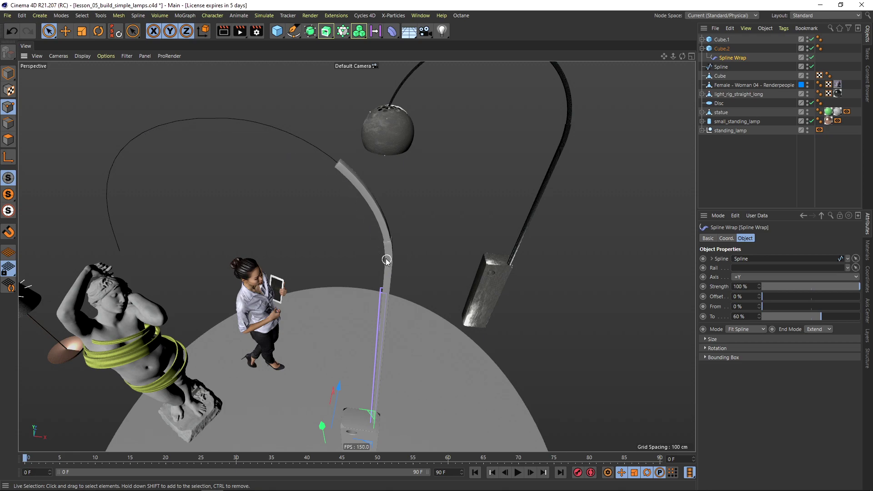
left_click_drag(387, 261, 387, 234, "alt")
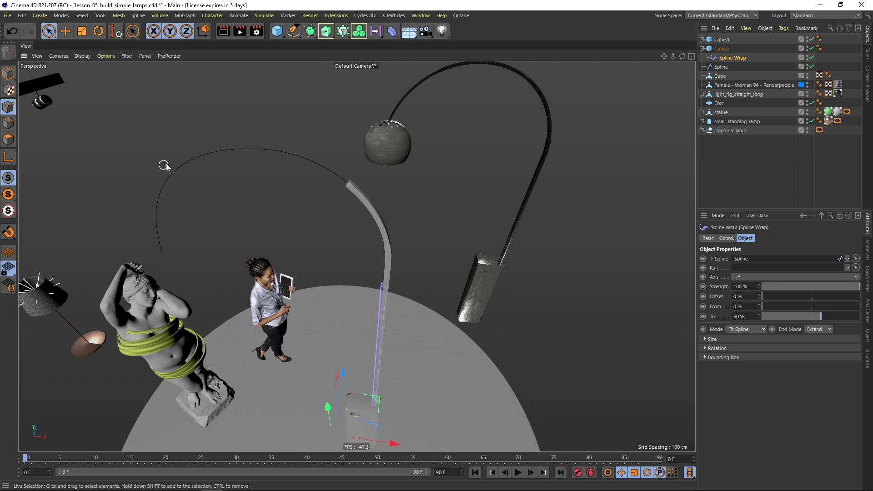
Duplicate the 2.5 cm pole cube and set the copy's X and Z sizes to 2 cm
left_click(702, 48)
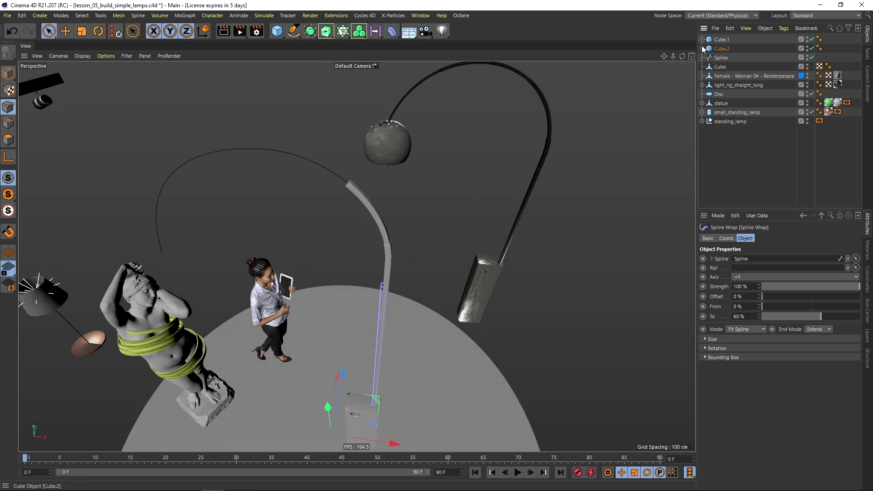
left_click_drag(720, 49, 722, 54, "ctrl")
double_click(746, 278)
type("2")
Set the To value of the 2 cm cube's Spline Wrap to 75 %
left_click(702, 57)
left_click(722, 67)
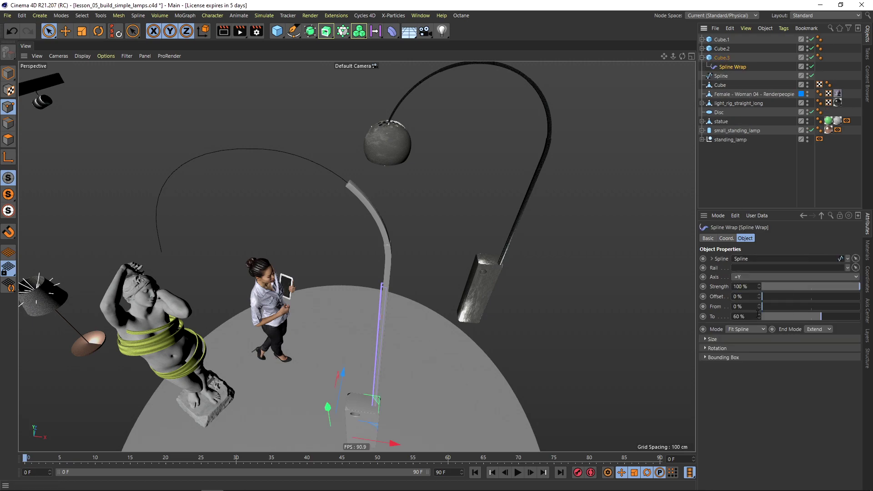
key("Return")
left_click_drag(311, 170, 318, 119, "alt")
key("Return")
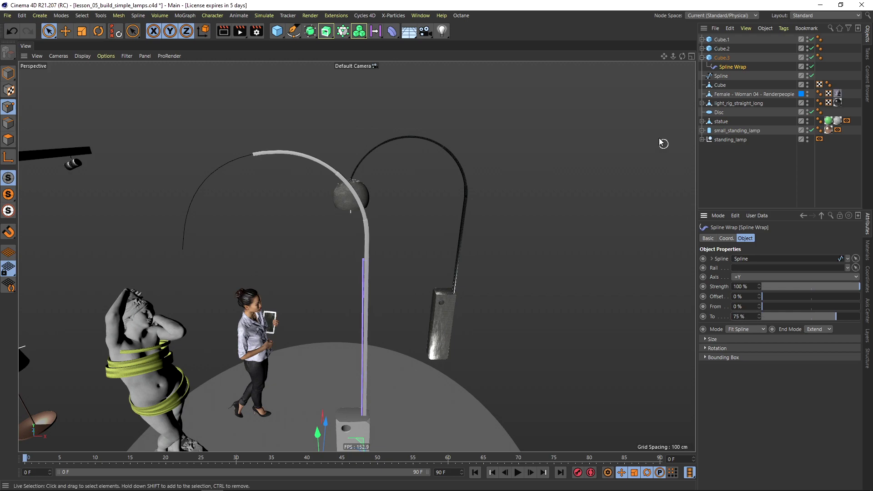
Duplicate the third pole cube and set the To value of the copy's Spline Wrap to 90 %
left_click(702, 57)
left_click_drag(722, 58, 723, 64, "ctrl")
left_click(702, 67)
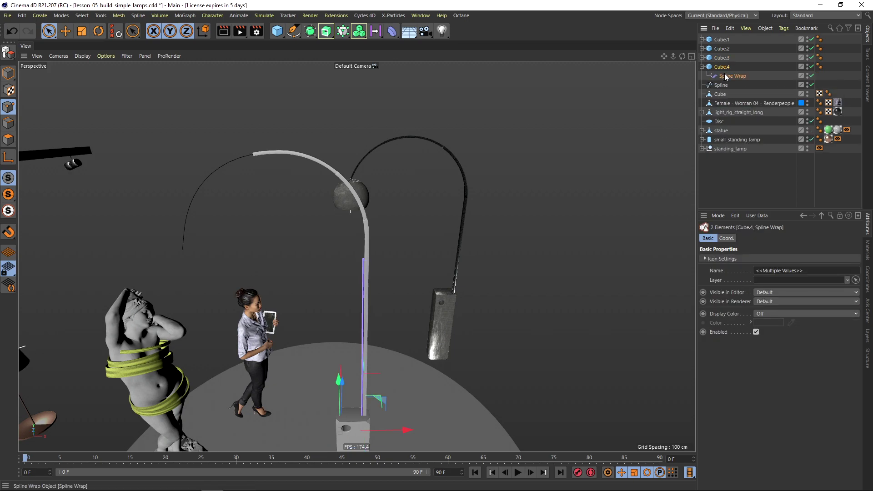
left_click(732, 76)
left_click(752, 318)
type("85")
key("Return")
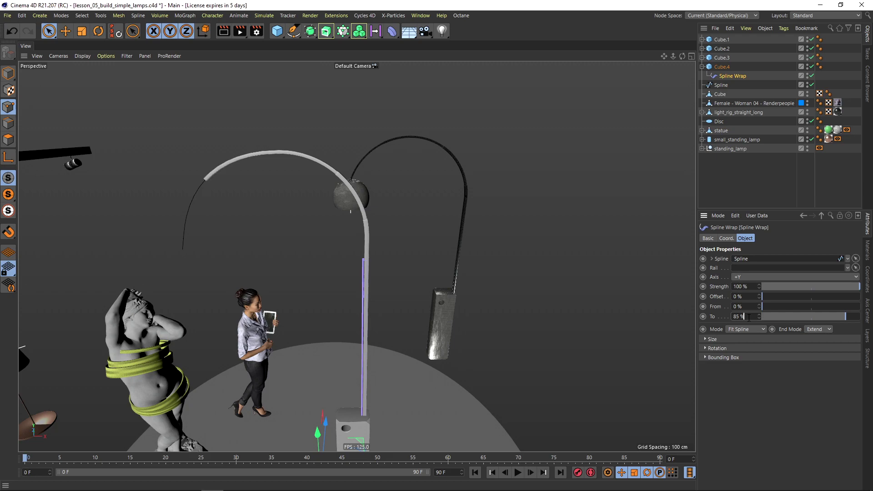
type("90")
key("Return")
Duplicate the fourth pole cube and extend the copy's Spline Wrap to the end of the spline
left_click(702, 67)
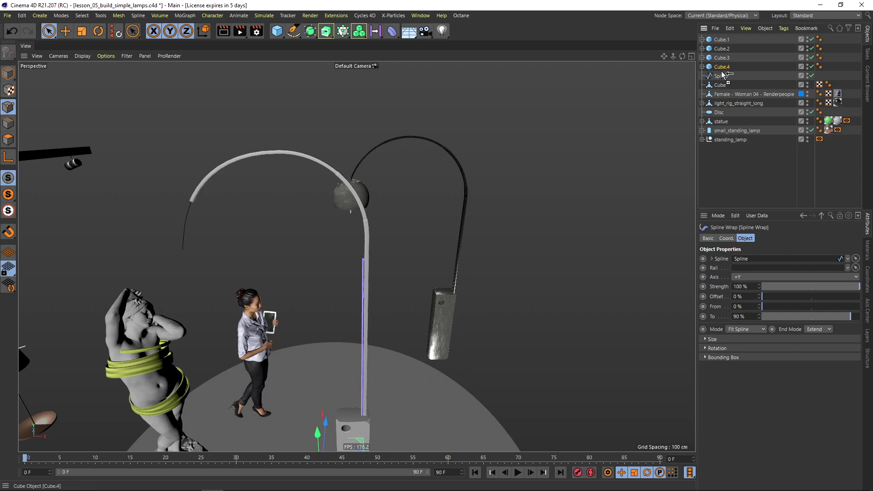
left_click_drag(724, 75, 724, 75, "ctrl")
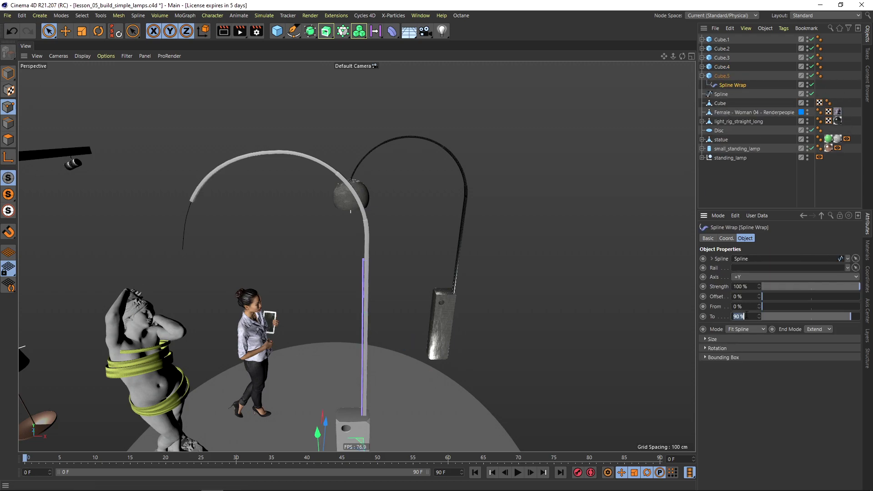
key("Return")
Set the X and Z sizes of the fourth pole cube (Cube.4) to 1.75 cm
left_click(721, 76)
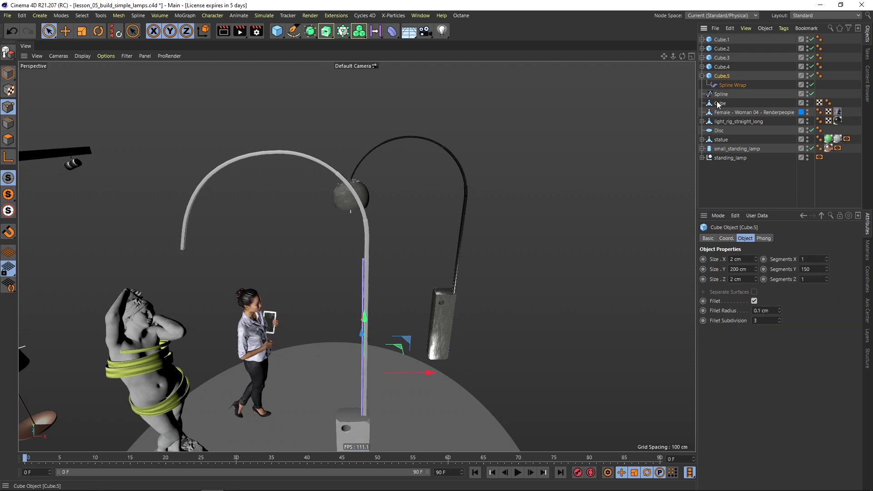
left_click(745, 276)
type("1,7")
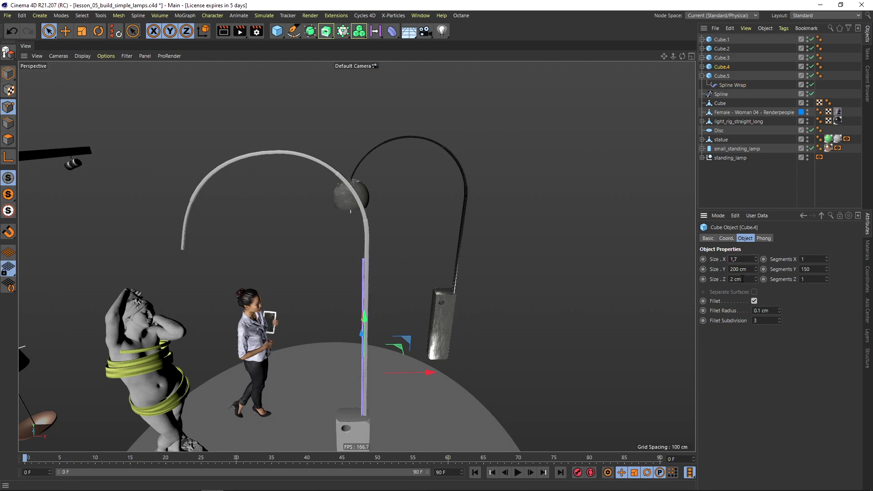
type("1.75")
key("Return")
scroll(257, 191, "down", 4)
left_click_drag(316, 219, 309, 212, "alt")
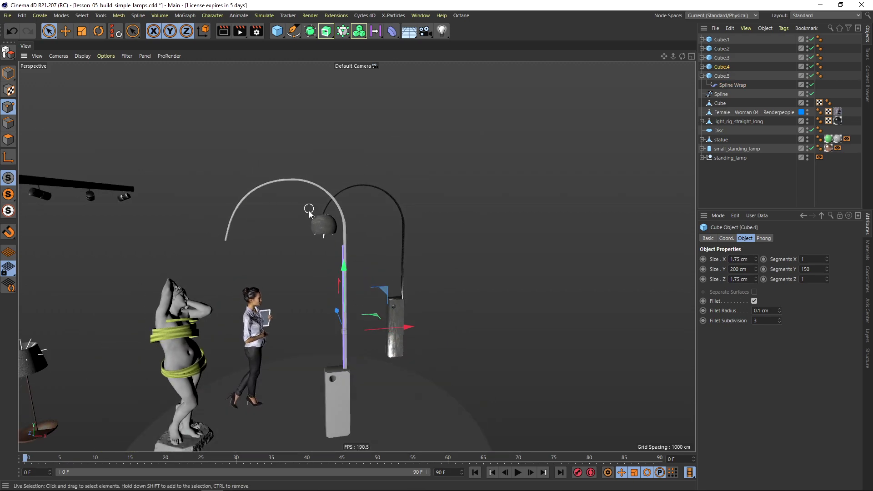
Add a sphere for the lampshade and raise it above the floor disc towards the arch
left_click(628, 179)
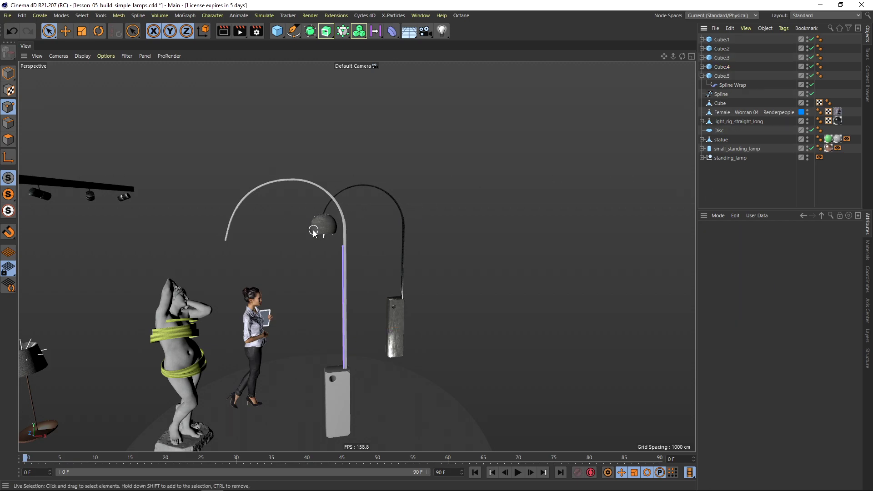
scroll(320, 233, "up", 3)
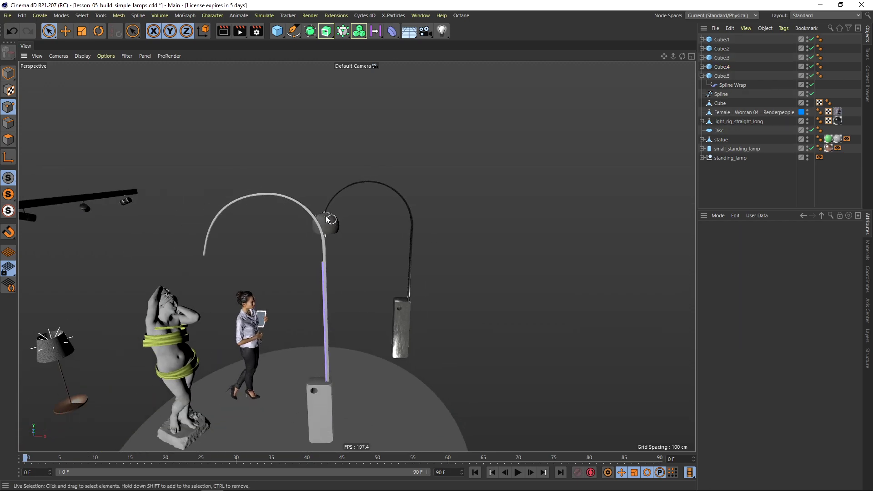
scroll(316, 228, "up", 4)
mouse_move(355, 215)
left_mouse_down("alt")
mouse_move(351, 179)
mouse_move(362, 151)
mouse_move(349, 219)
left_mouse_up("alt")
scroll(349, 221, "down", 4)
left_click_drag(277, 31, 452, 59)
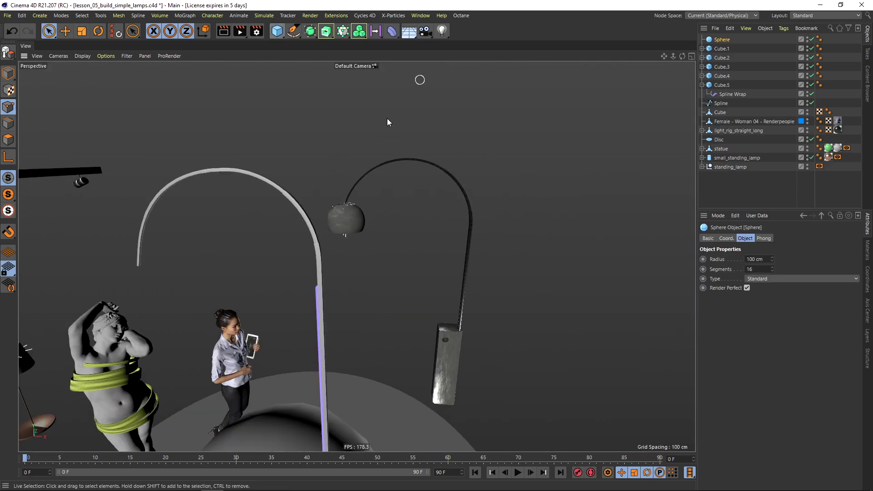
scroll(321, 228, "down", 5)
left_click_drag(282, 250, 319, 241, "alt")
left_click_drag(344, 317, 303, 214)
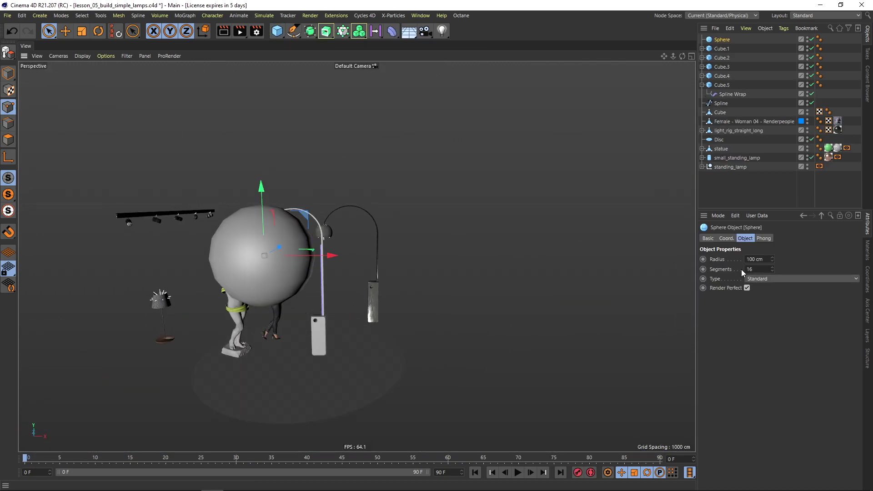
Set the sphere's radius to 30 cm and its segments to 100
key("Return")
scroll(282, 247, "up", 5)
double_click(752, 269)
type("100")
key("Return")
Switch the perspective view's display to shading with wireframe lines
scroll(358, 228, "up", 2)
left_click(81, 57)
left_click(95, 78)
Move the sphere along X and Y to sit just below the arched pole's free end
scroll(323, 282, "up", 2)
left_click_drag(325, 215, 305, 216)
left_click_drag(267, 191, 283, 183, "alt")
left_click_drag(300, 222, 305, 132)
left_click_drag(266, 203, 284, 202, "alt")
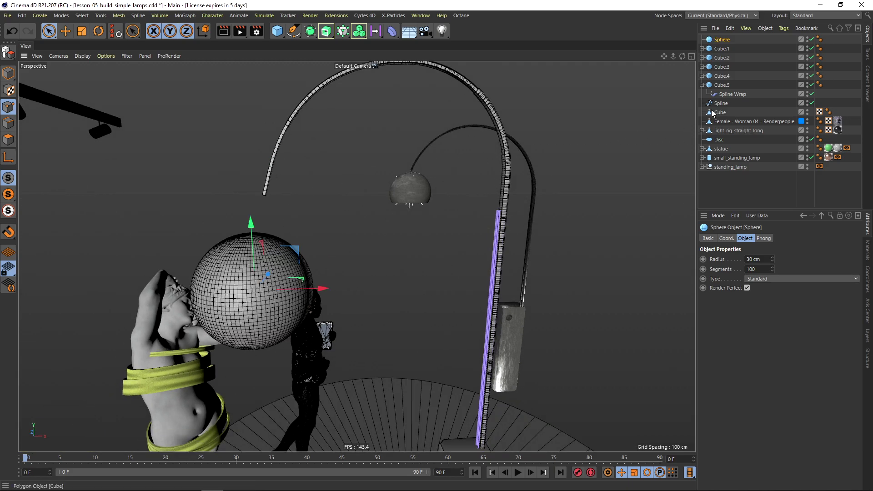
Shorten the arched pole's end segment by setting the To value of Cube.5's Spline Wrap to 94%
left_click(732, 94)
left_click_drag(860, 317, 856, 323)
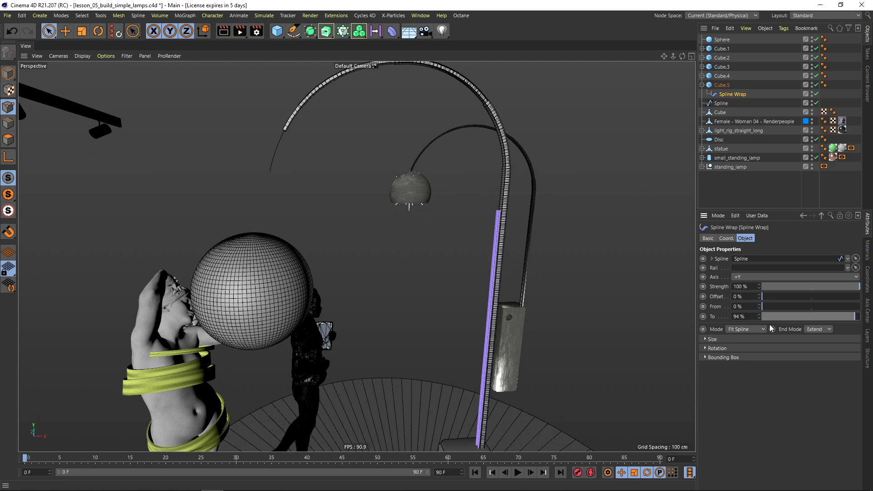
left_click(724, 104)
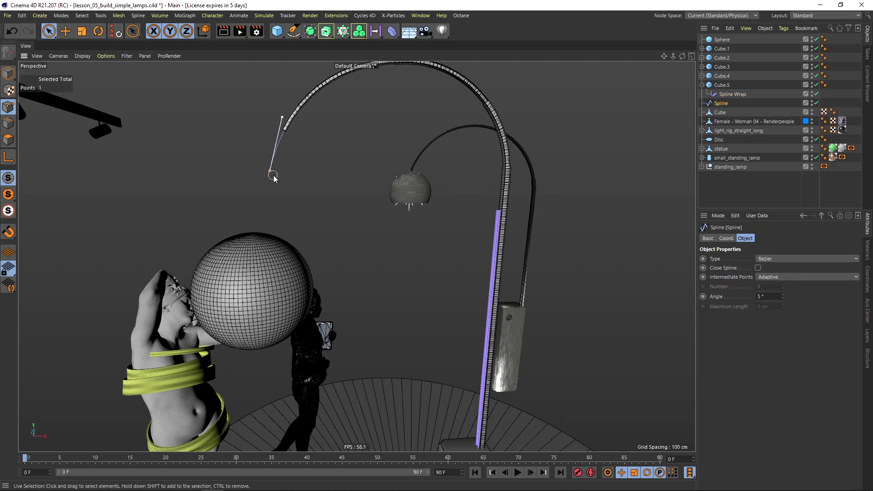
left_click(702, 85)
Raise the lampshade sphere towards the pole's free end and reduce its radius to 15 cm
left_click(306, 252)
left_click_drag(306, 252, 302, 176)
type("20")
key("Return")
left_click(762, 260)
type("15")
key("Return")
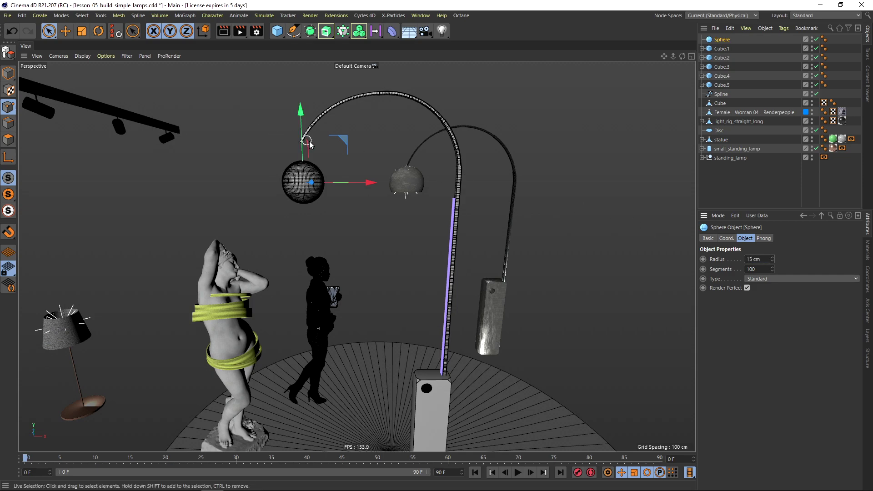
Set the sphere's radius to 18 cm and move it up to meet the pole's tip
double_click(760, 259)
type("18")
key("Return")
scroll(301, 172, "up", 2)
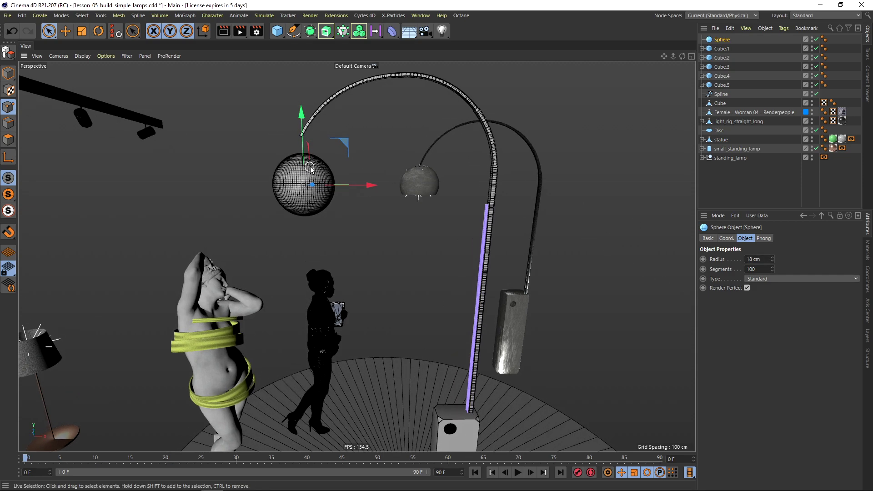
left_click_drag(346, 143, 344, 124)
left_click_drag(313, 135, 314, 157, "alt")
scroll(309, 149, "up", 3)
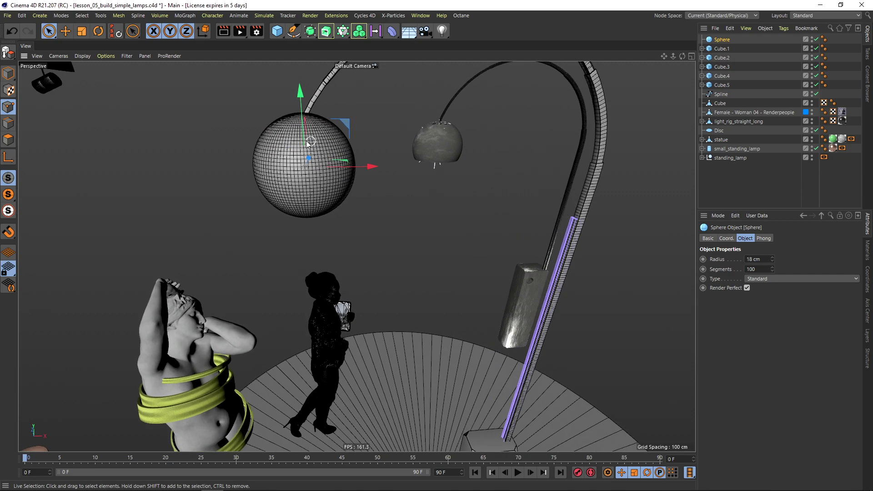
Make the sphere editable and delete its bottom cap of polygons below a horizontal loop under the middle
left_click(6, 55)
left_click(8, 139)
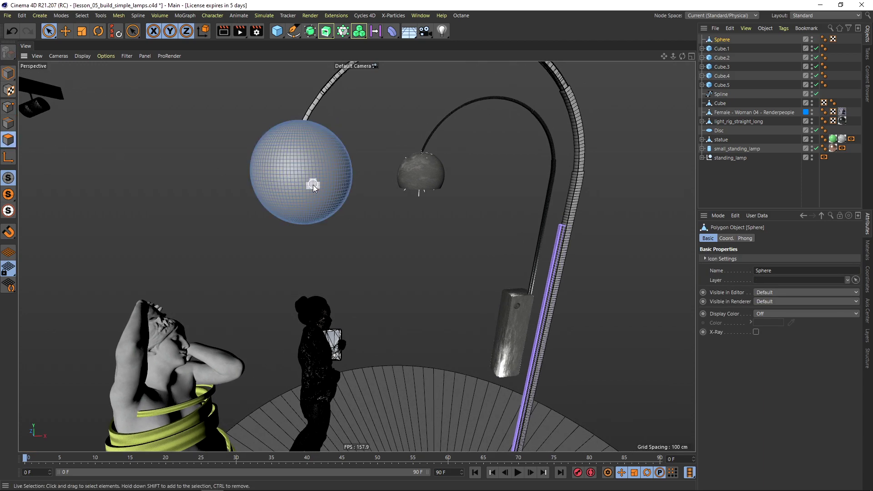
scroll(307, 200, "up", 3)
key("u")
key("l")
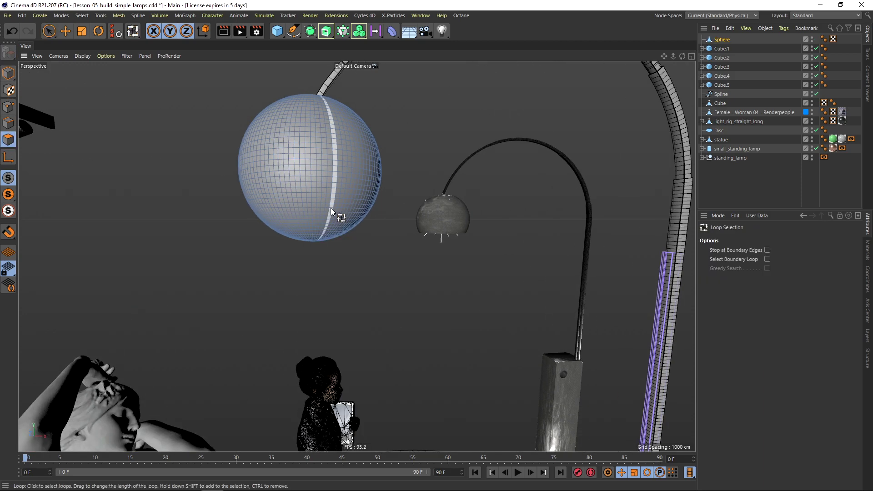
left_click(323, 201)
key("u")
key("f")
left_click(312, 218)
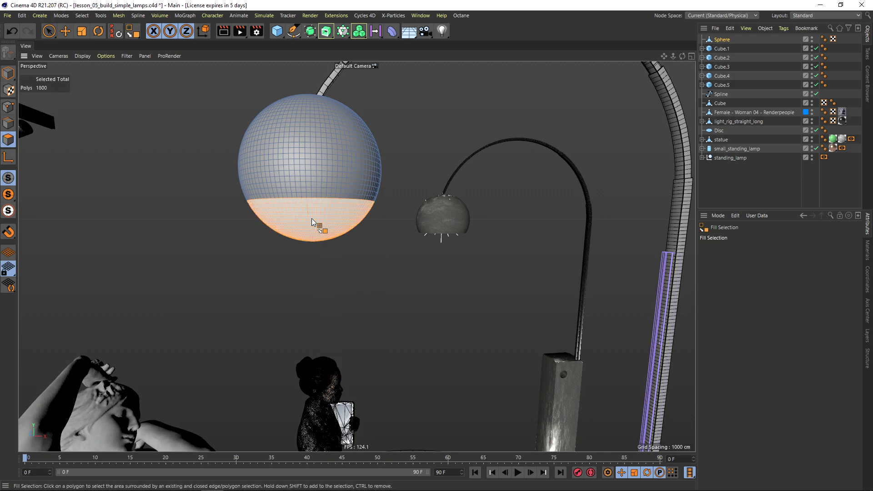
key("Delete")
Add a cylinder primitive and set its radius to 3 cm
scroll(317, 157, "down", 5)
scroll(317, 157, "up", 3)
left_click_drag(317, 154, 315, 174, "alt")
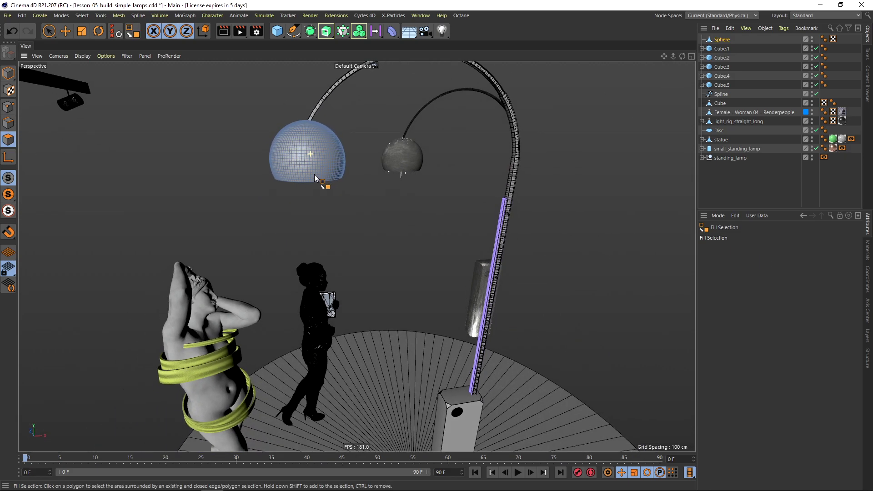
middle_click_drag(314, 155, 313, 181, "alt")
left_click_drag(313, 181, 293, 170, "alt")
scroll(289, 213, "up", 3)
left_click_drag(289, 216, 309, 175, "alt")
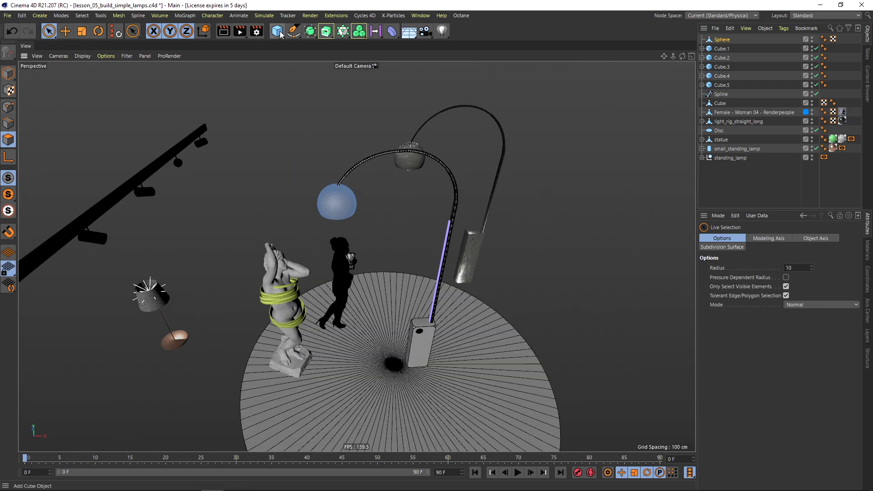
left_click(277, 31)
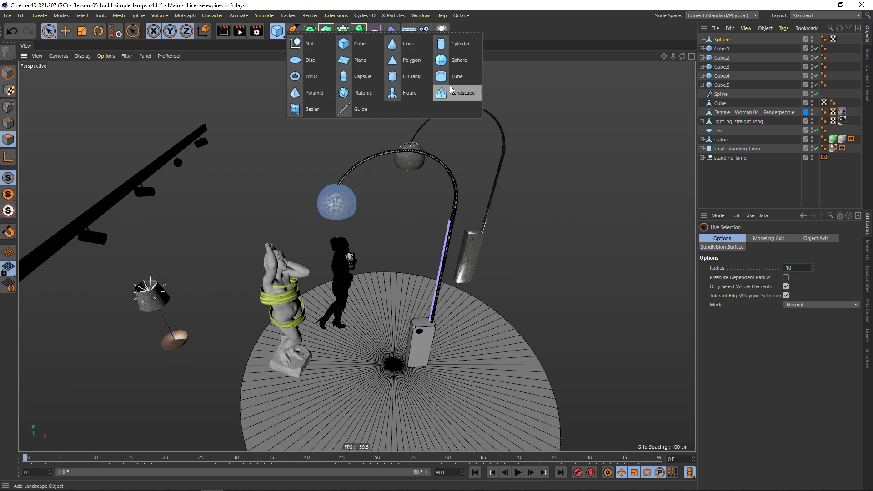
left_click(453, 44)
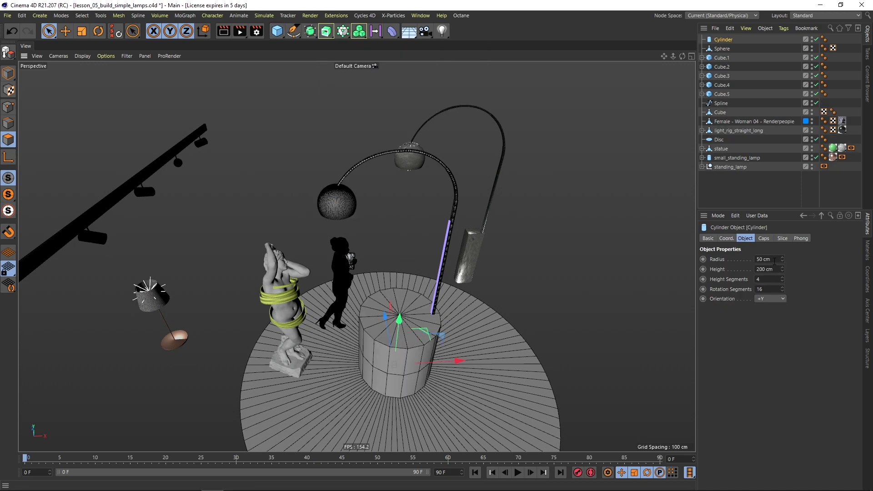
type("10")
key("Return")
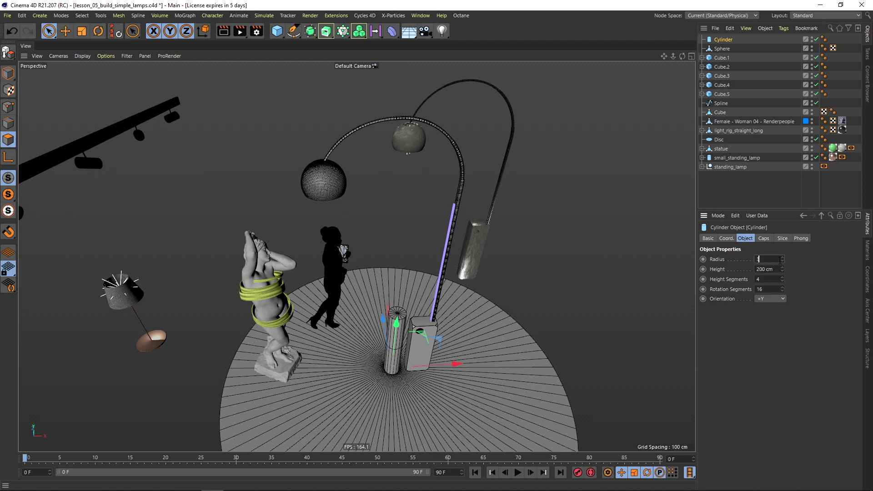
key("Return")
Move the cylinder up to the lampshade's top and set its radius to 1.5 cm and height to 30 cm
left_click_drag(397, 325, 423, 87)
left_click_drag(477, 156, 386, 164)
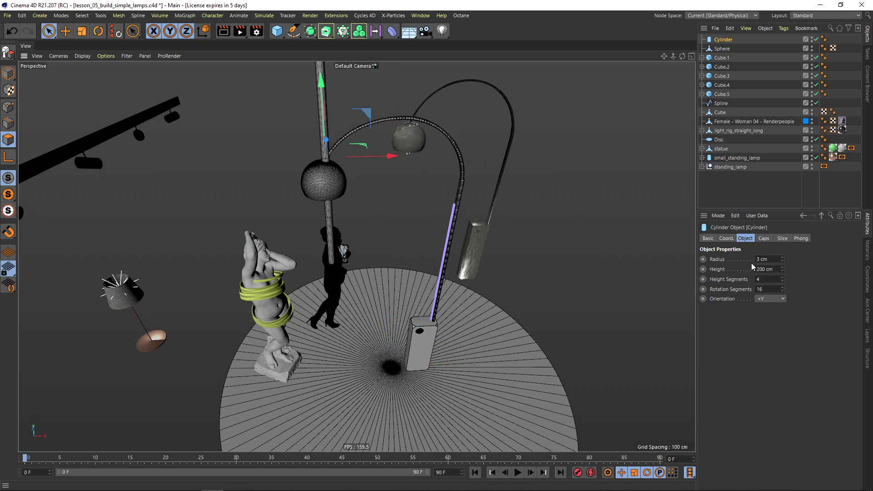
key("Return")
scroll(313, 159, "up", 6)
left_click_drag(314, 159, 325, 170, "alt")
left_click_drag(774, 269, 728, 269)
type("30")
key("Return")
Nudge the cylinder along X to line it up with the centre of the lampshade's top
scroll(339, 189, "up", 3)
mouse_move(351, 173)
left_mouse_down("alt")
mouse_move(362, 186)
mouse_move(391, 170)
mouse_move(355, 171)
left_mouse_up("alt")
scroll(339, 169, "up", 4)
left_click_drag(407, 160, 417, 159)
scroll(368, 184, "down", 6)
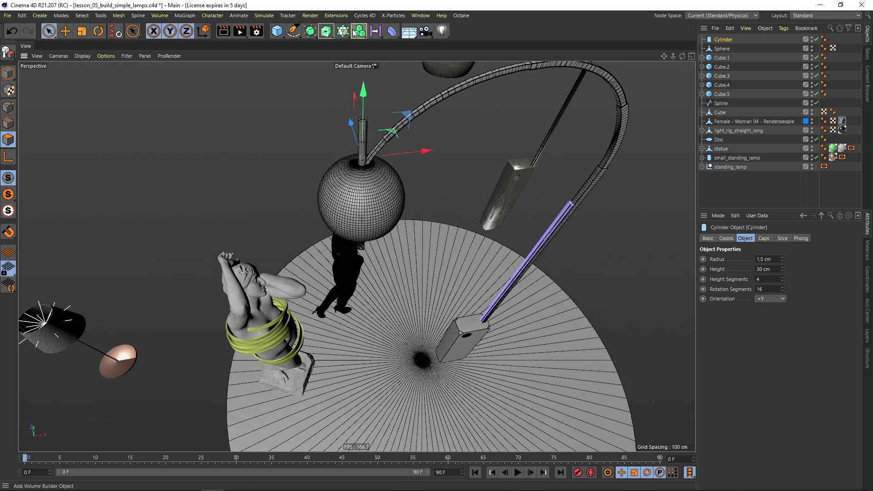
Put the cylinder in a Cloner set to Radial mode with 7 clones and a 5 cm radius
left_click(359, 30)
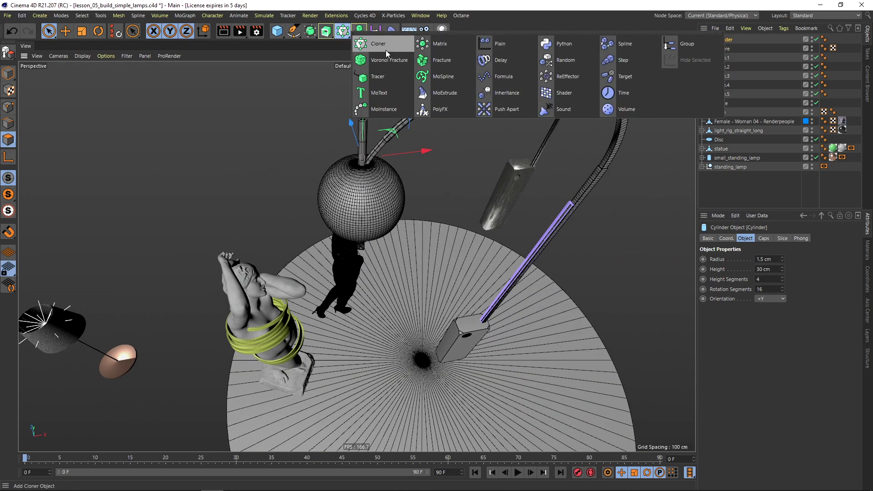
left_click(385, 50, "alt")
left_click(749, 260)
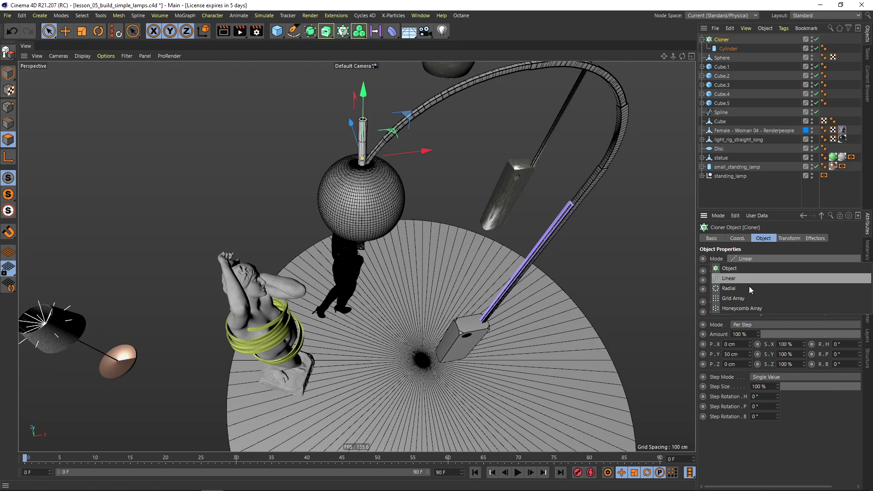
left_click(738, 293)
left_click_drag(763, 311, 761, 302)
scroll(383, 167, "up", 3)
scroll(395, 207, "up", 5)
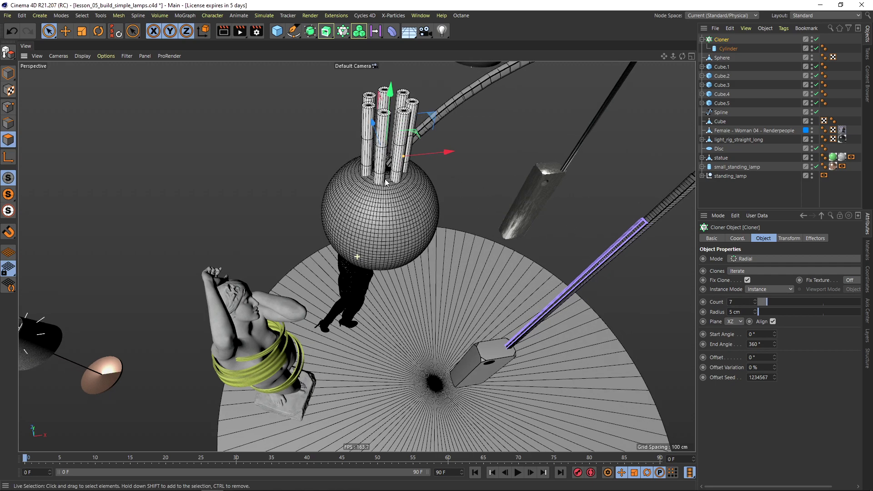
Group the cloned cylinder under a null inside the Cloner and select the cylinder within it
left_click(727, 50)
key("alt+g")
key("alt+h")
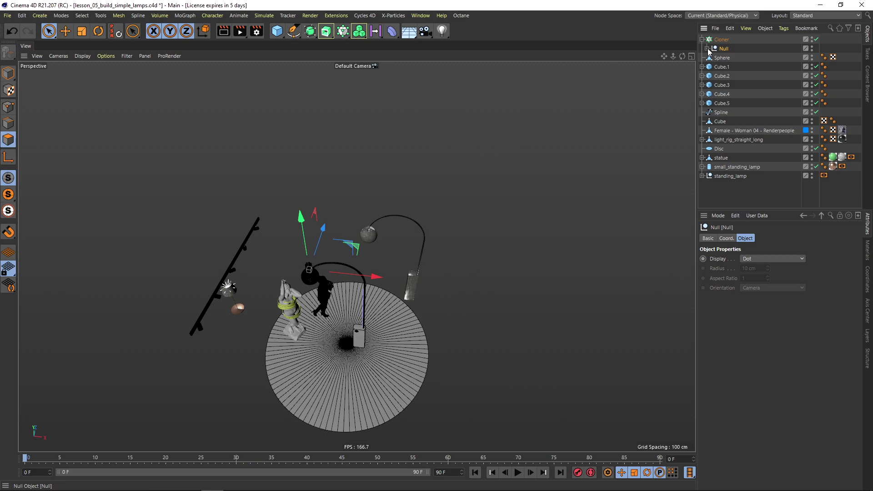
left_click(707, 48)
left_click(733, 58)
scroll(364, 257, "up", 3)
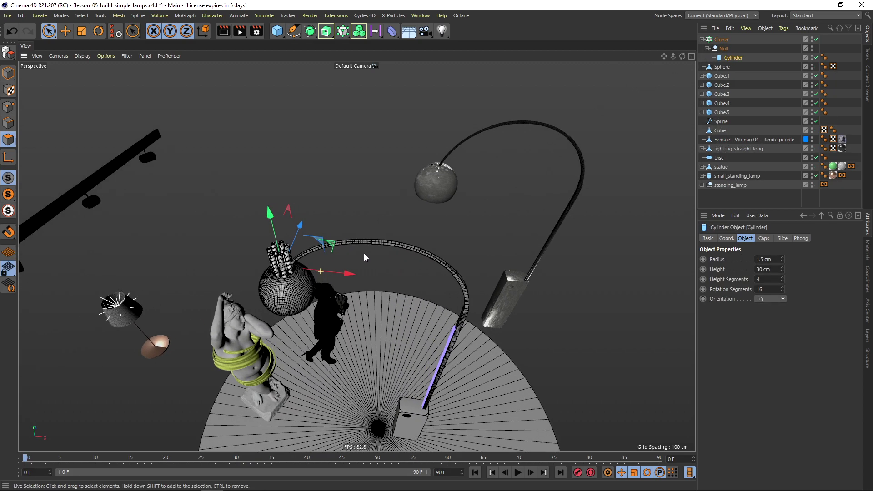
Tilt the cylinder outward by setting its pitch rotation to -23°, undoing the stray change
key("r")
key("o")
left_click(727, 239)
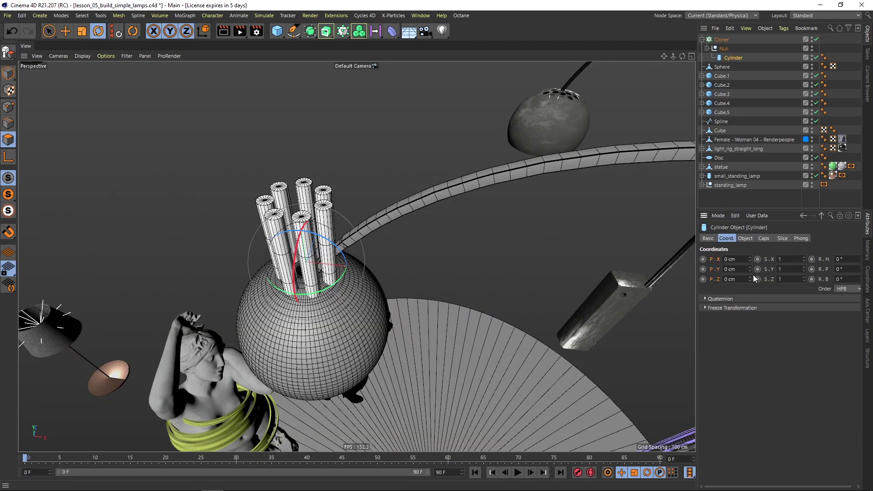
left_click_drag(698, 274, 682, 274)
left_click_drag(846, 259, 842, 279)
key("ctrl+z")
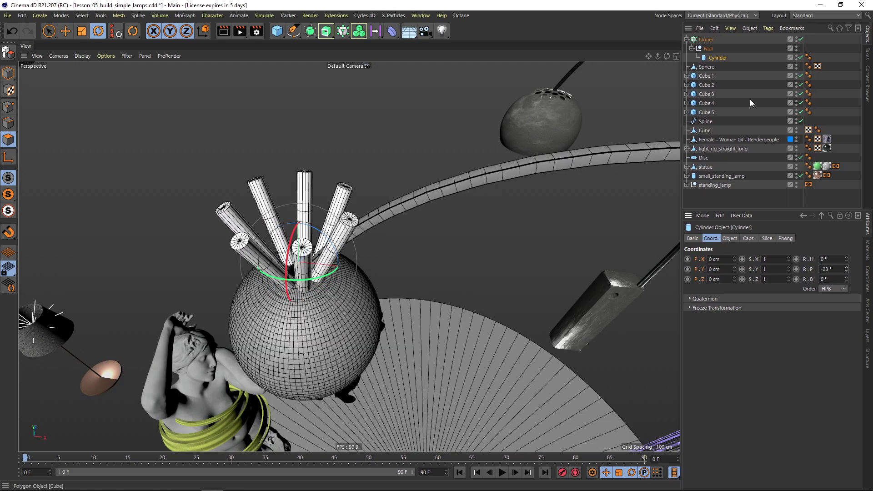
Set the Cloner's radius to 7 cm and shorten the cylinder's height to 10 cm
left_click(748, 239)
left_click_drag(740, 314, 739, 308)
mouse_move(311, 277)
left_mouse_down("alt")
mouse_move(269, 302)
mouse_move(308, 285)
left_mouse_up("alt")
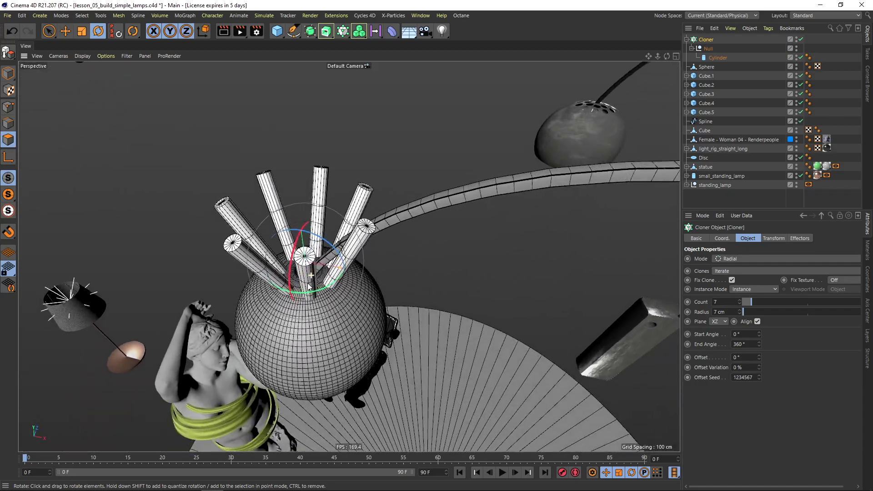
left_click_drag(309, 286, 312, 281, "alt")
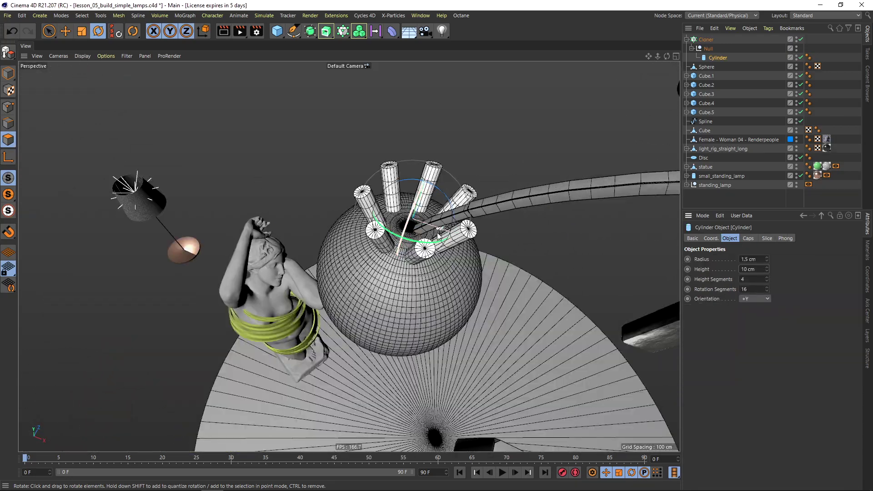
left_click_drag(426, 239, 394, 240, "alt")
Duplicate the Cloner and set the copy's radius to 11 cm for an outer ring of cylinders
left_click(687, 40)
left_click_drag(705, 39, 706, 49, "ctrl")
left_click(740, 310)
left_click(739, 310)
left_click(740, 311)
left_click(740, 310)
left_click_drag(449, 244, 428, 262, "alt")
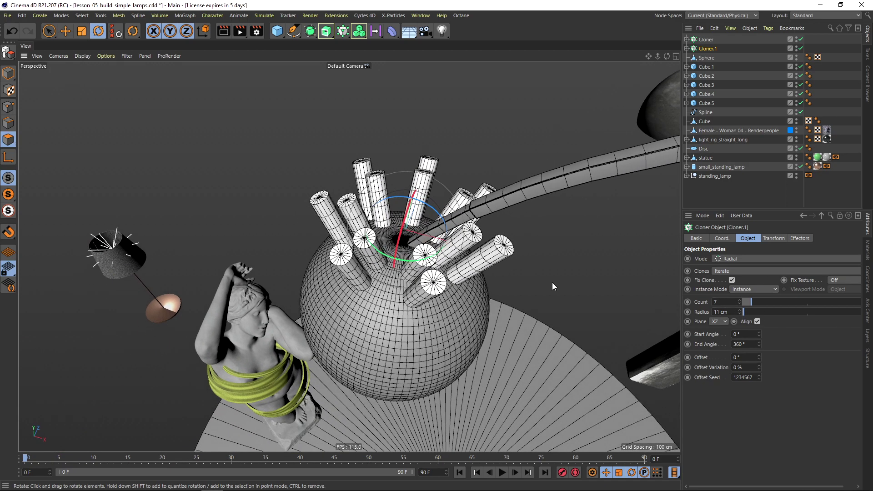
Increase the outer ring Cloner's count to 12
left_click_drag(741, 303, 740, 299)
left_click(739, 299)
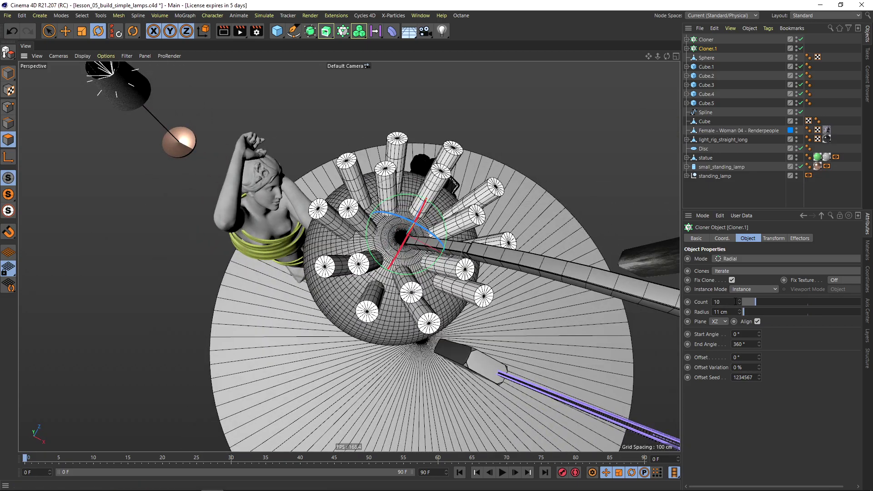
left_click(740, 300)
left_click(742, 300)
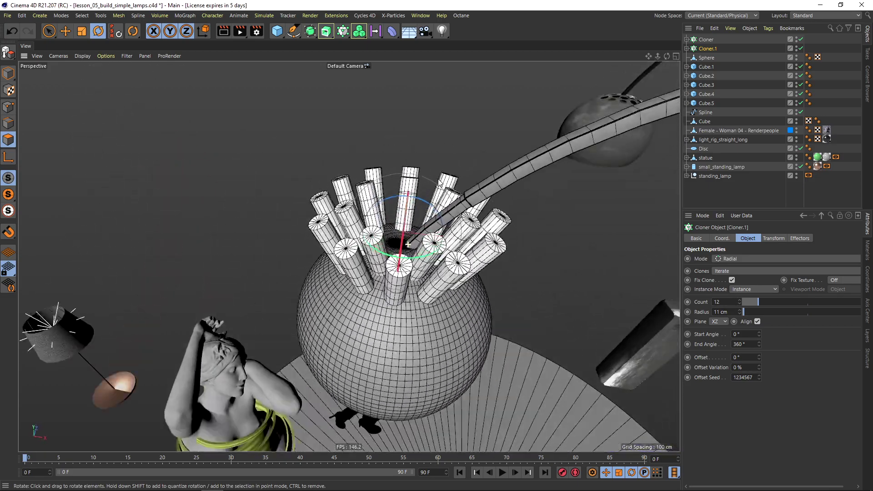
left_click_drag(459, 157, 463, 190, "alt")
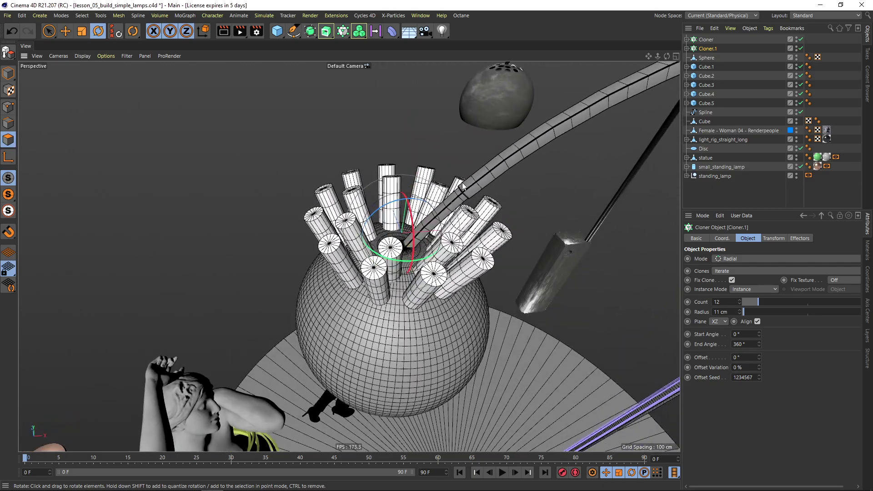
Set the rotation segments of the cylinders in both Cloners to 50
left_click(687, 49)
left_click(687, 40)
left_click(718, 57)
left_click(717, 85, "ctrl")
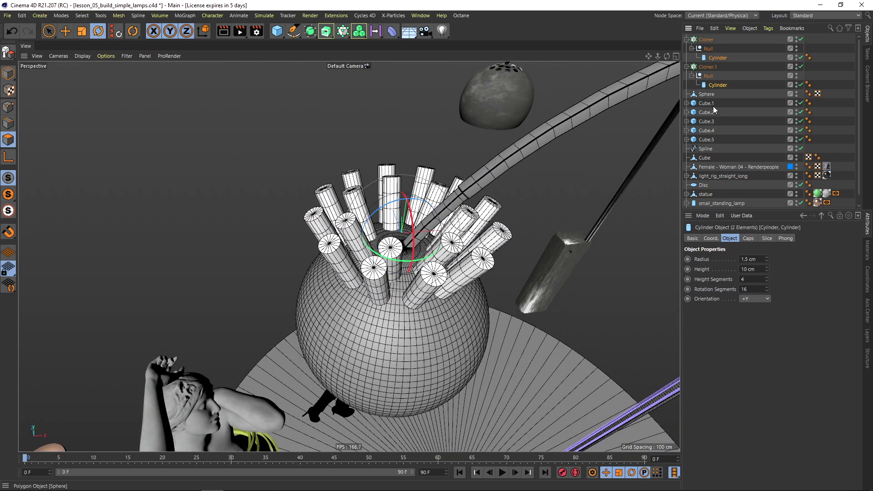
left_click(757, 289)
type("50")
key("Return")
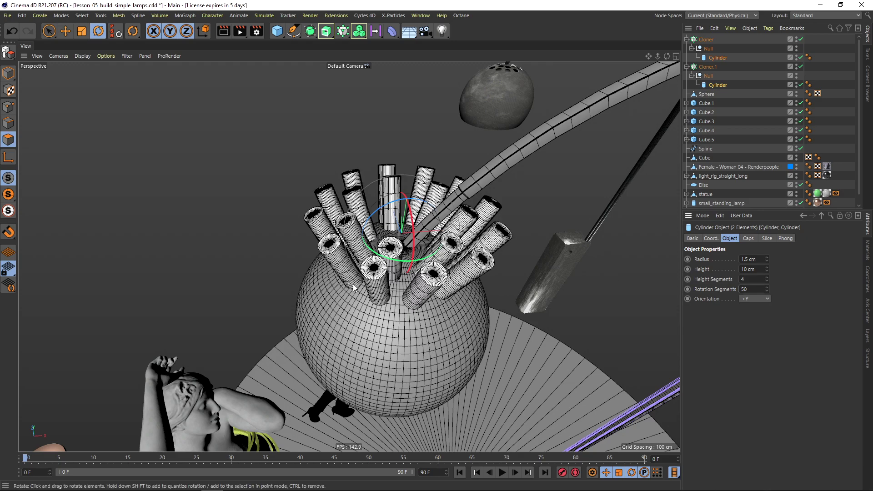
Combine both Cloners under a Connect object and convert it to a single editable mesh
left_click_drag(367, 281, 391, 274, "alt")
key("Return")
left_click(687, 39)
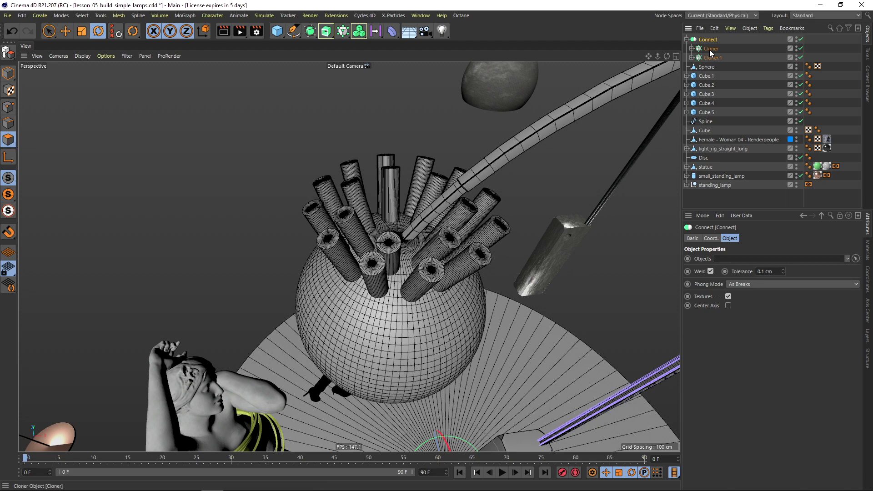
left_click(8, 53)
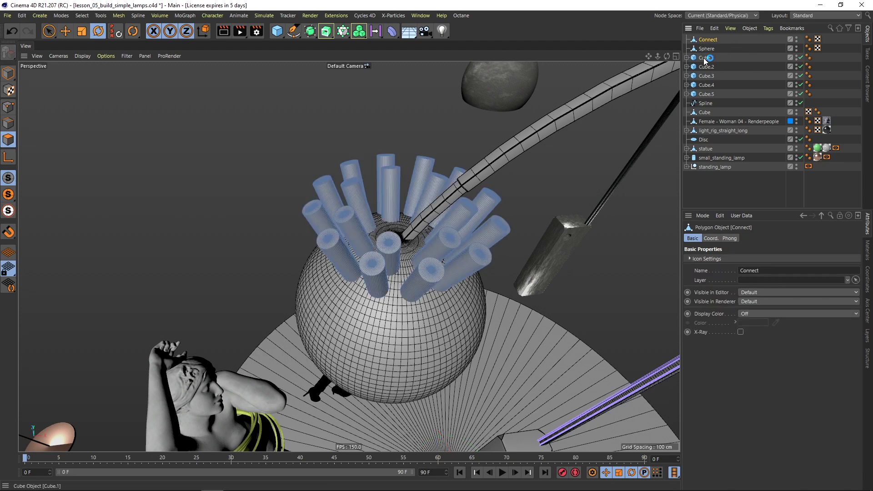
Add a Boole with the sphere and the connected cylinders inside, cutting the cylinders out of the lampshade
left_click_drag(326, 31, 413, 76)
mouse_move(710, 55)
left_mouse_down()
mouse_move(706, 40)
mouse_move(713, 52)
left_mouse_up()
left_click(749, 50)
left_click_drag(408, 251, 392, 219, "alt")
Disable the Boole and nudge the lampshade sphere vertically relative to the cutting cylinders in model mode
left_click(800, 39)
left_click(720, 58)
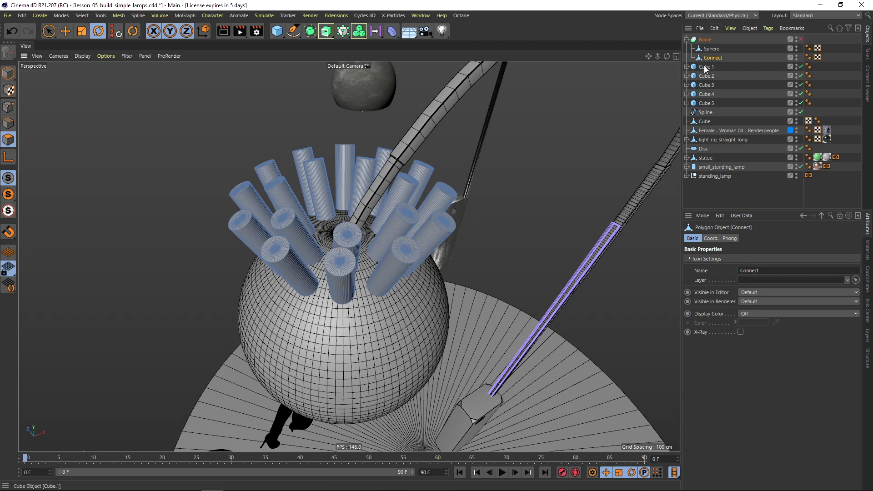
left_click(711, 49)
left_click_drag(341, 260, 319, 236, "alt")
left_click_drag(50, 31, 70, 45)
left_click(69, 45)
left_click(8, 73)
left_click_drag(340, 288, 335, 271, "alt")
left_click_drag(348, 298, 348, 291)
left_click_drag(345, 291, 336, 272)
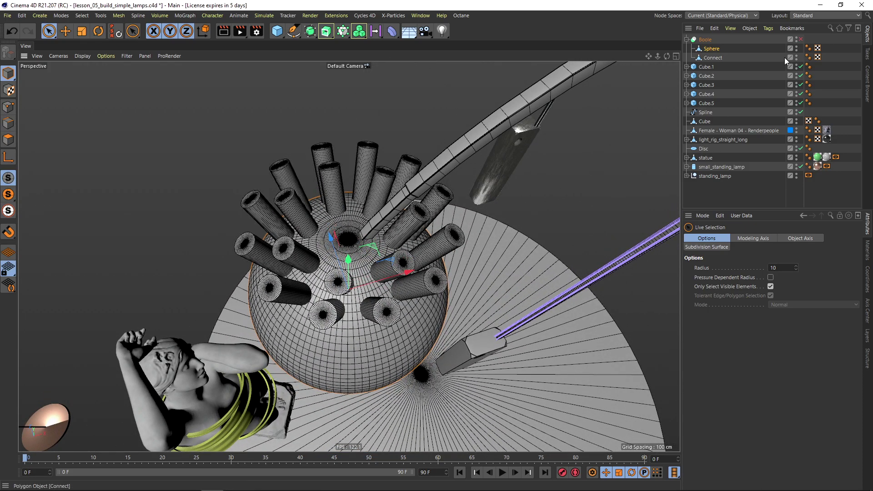
Re-enable the Boole, convert it to editable geometry and collapse its hierarchy
left_click(800, 39)
left_click_drag(255, 254, 298, 259, "alt")
left_click(705, 39)
left_click(687, 39)
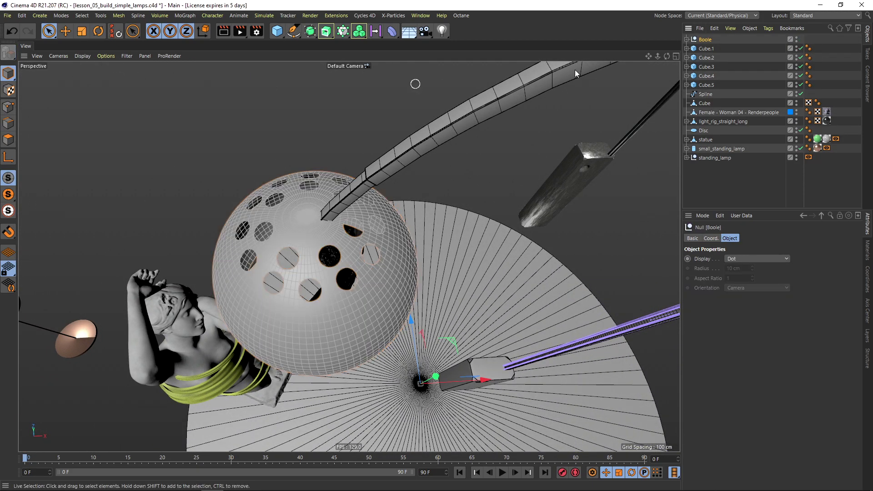
Merge the Boole's two child meshes into a single Sphere mesh and delete the leftover Boole null
left_click(686, 39)
left_click(708, 49)
left_click(707, 58, "shift")
right_click(711, 58)
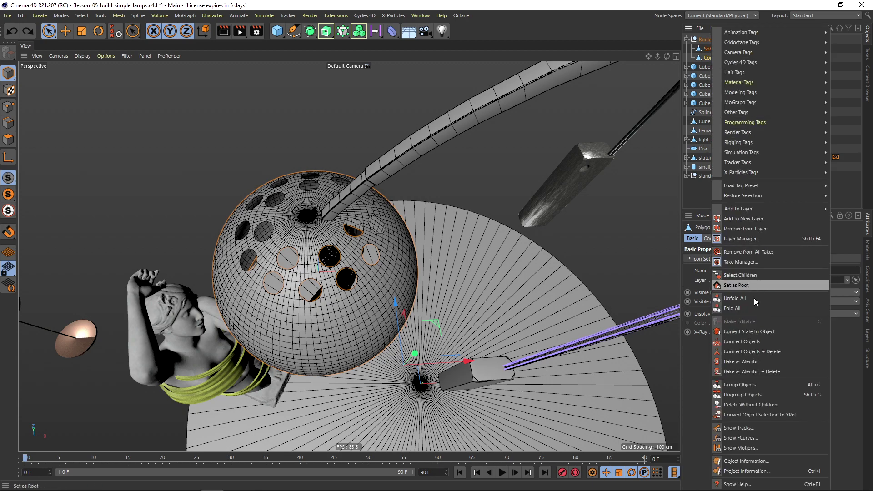
left_click(752, 351)
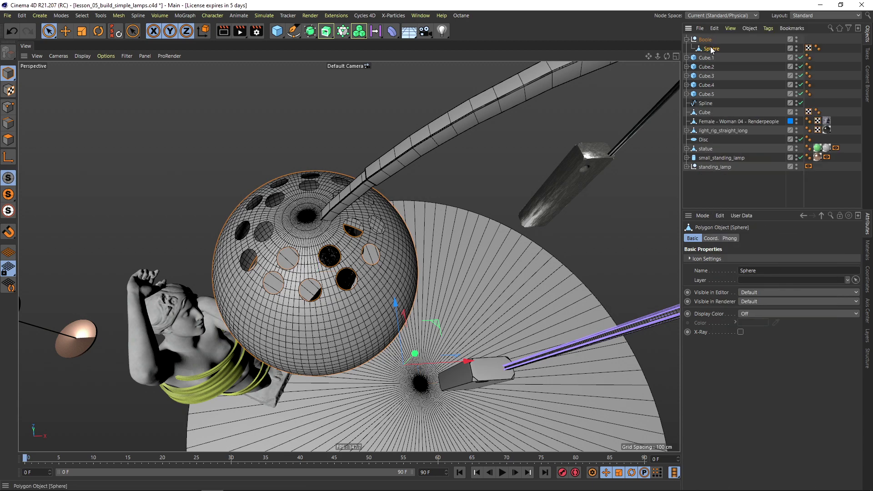
key("Delete")
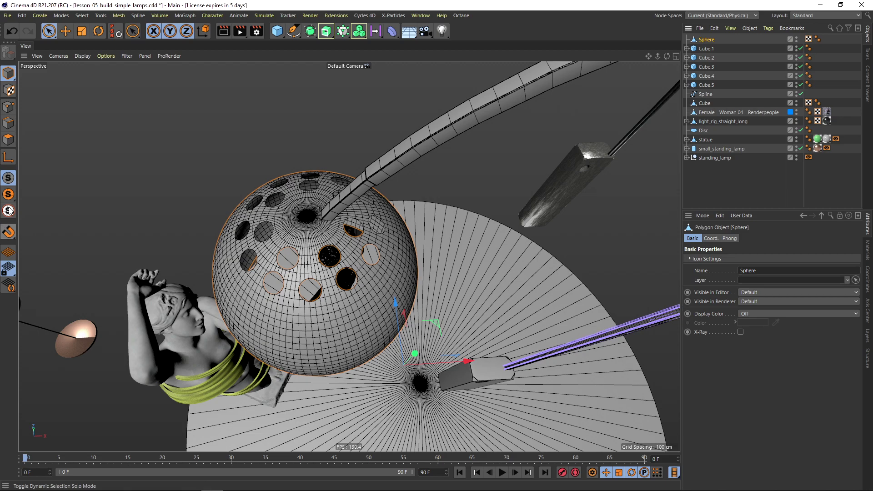
Extrude the lampshade's polygons with a 0.6 cm offset and Create Caps enabled to give the shell thickness
left_click(8, 140)
key("d")
left_click_drag(410, 213, 302, 180, "alt")
left_click_drag(205, 164, 228, 169)
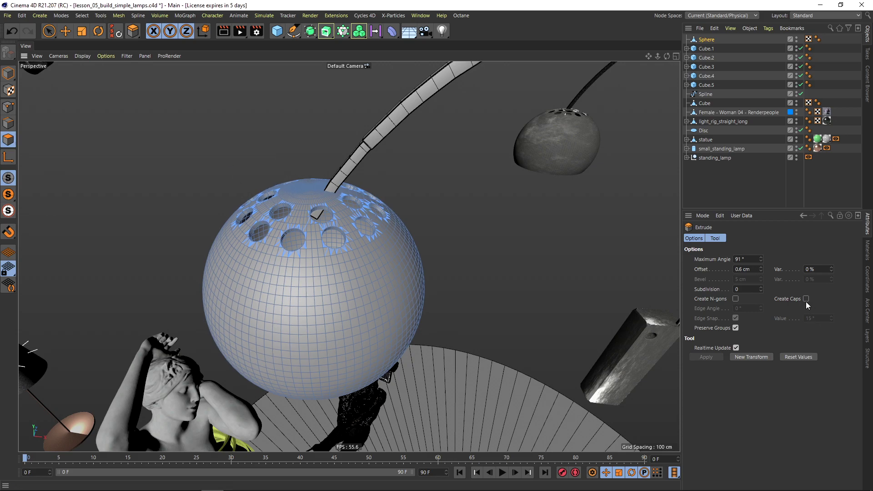
left_click_drag(340, 283, 276, 302, "alt")
key("ctrl+shift+a")
scroll(320, 321, "down", 12)
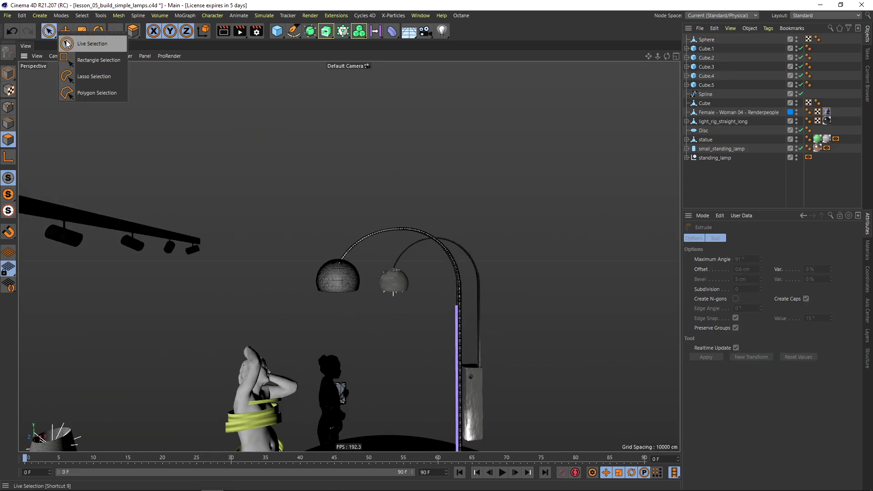
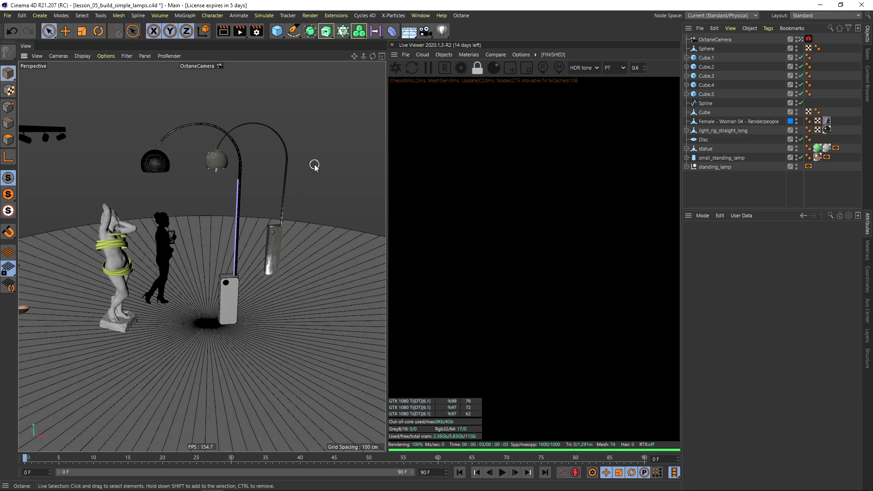
Add an Octane area light to the scene and rotate it to face the floor
scroll(291, 232, "down", 5)
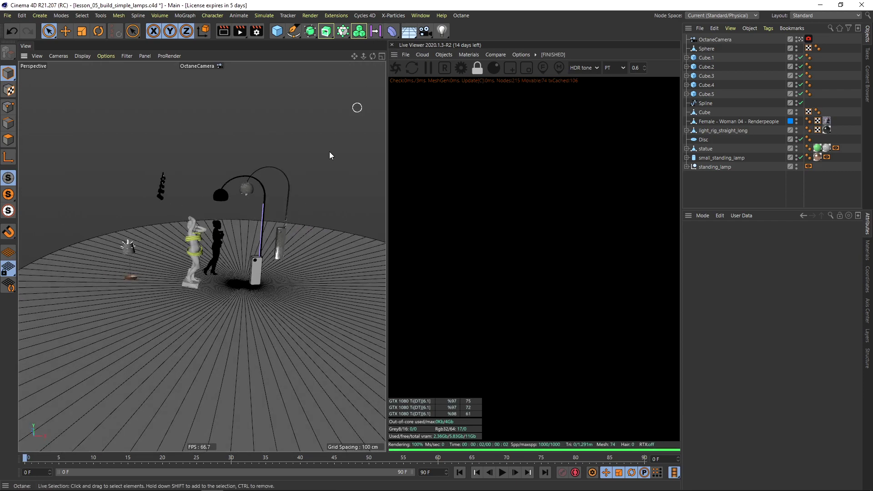
left_click_drag(258, 288, 237, 295, "alt")
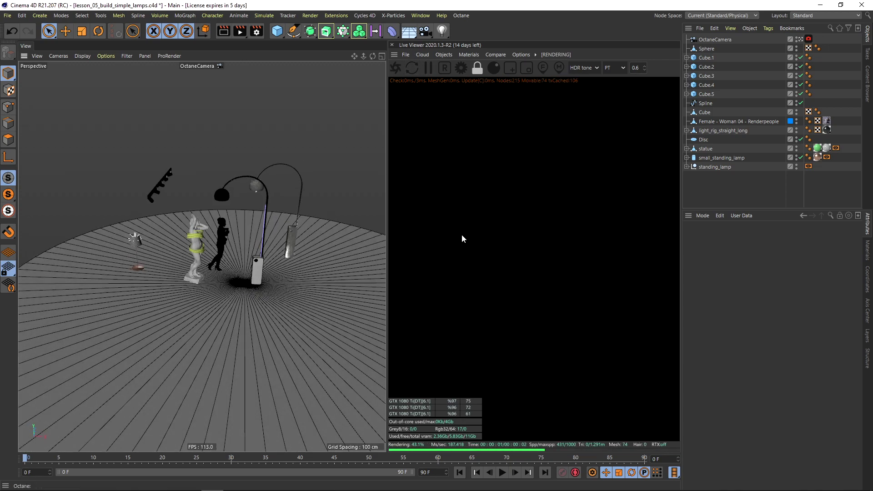
left_click(441, 56)
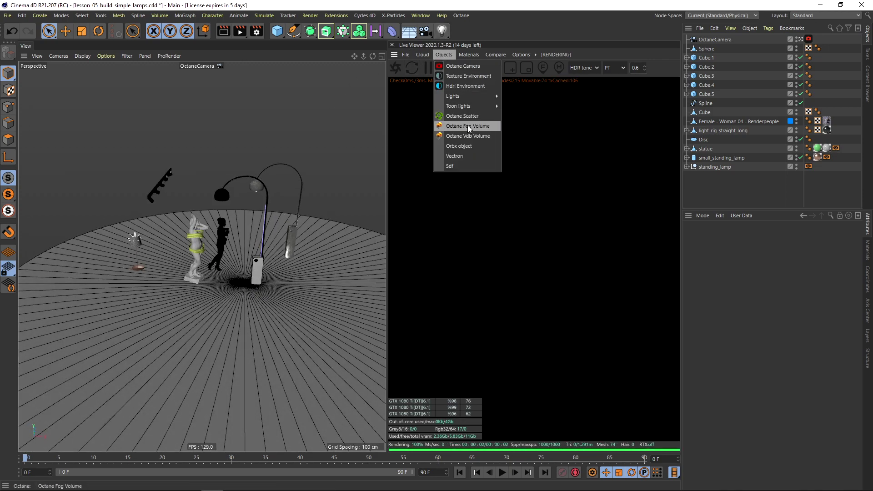
left_click(535, 123)
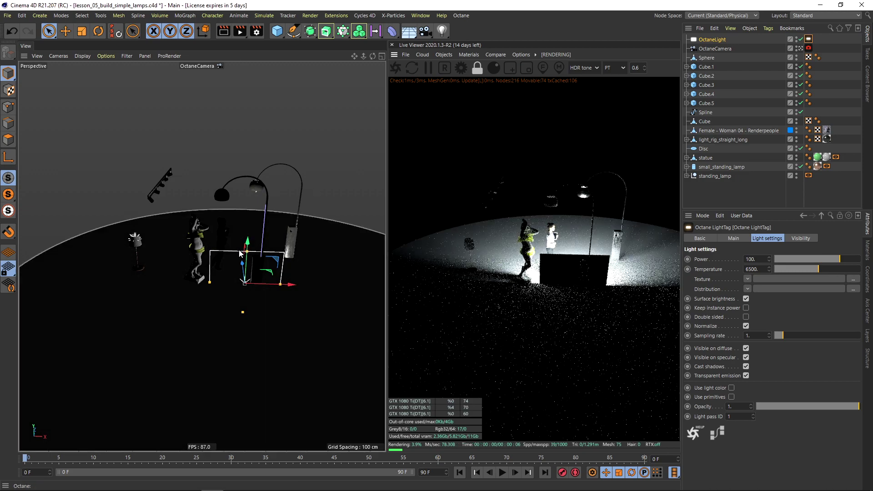
left_click(102, 31)
left_click_drag(259, 283, 193, 194)
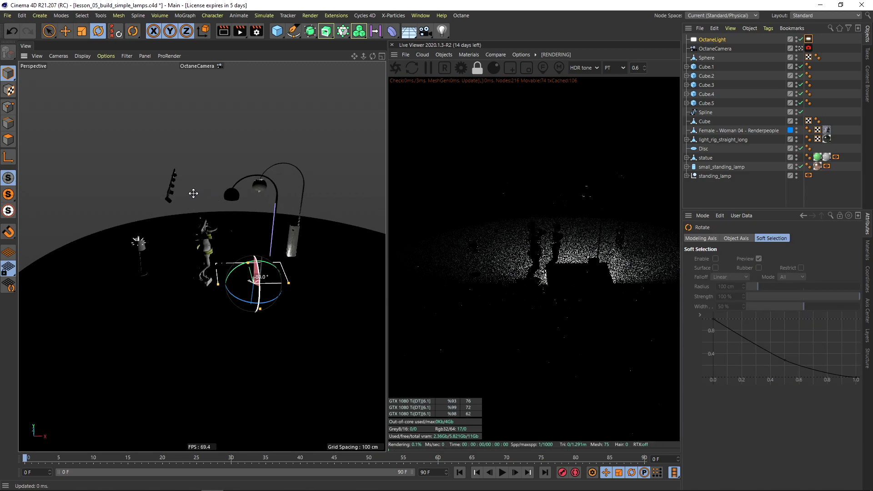
left_click(47, 16)
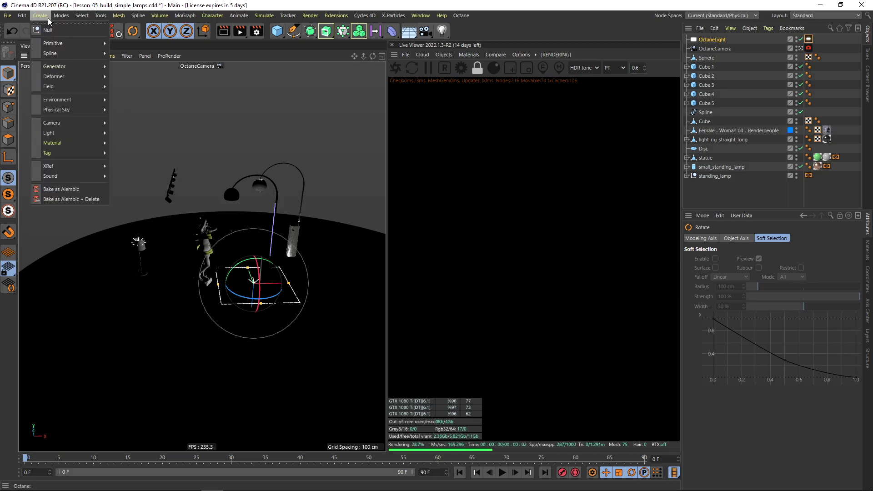
left_click(48, 31)
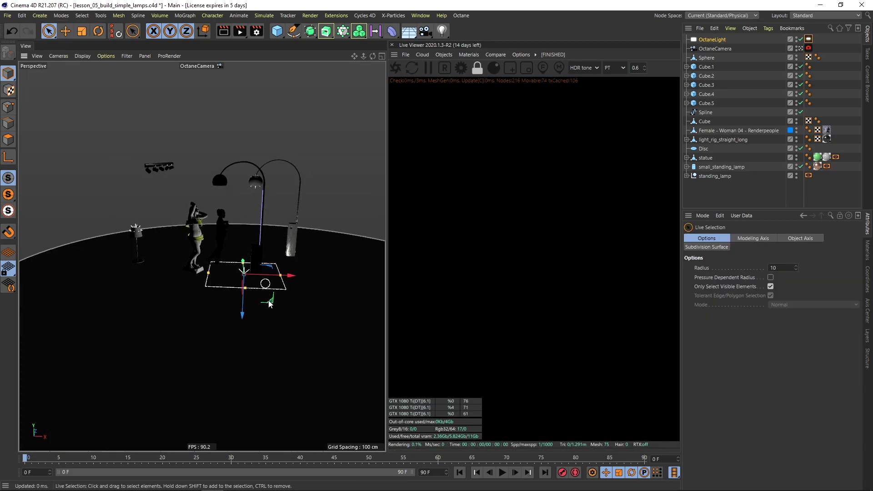
Move the area light inside the perforated lampshade and shrink it to about 16 × 16 cm
left_click_drag(270, 303, 207, 218)
scroll(239, 172, "up", 6)
scroll(202, 177, "up", 3)
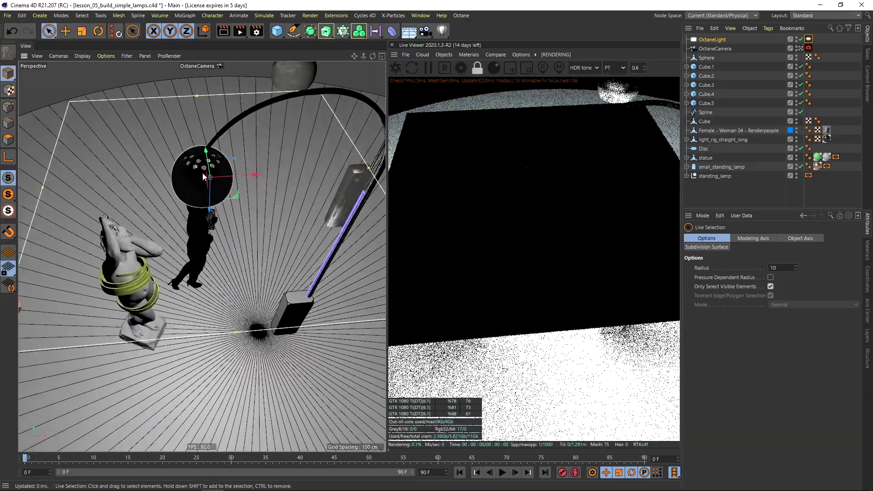
left_click_drag(203, 177, 208, 198, "alt")
left_click_drag(360, 153, 241, 146)
left_click_drag(226, 85, 221, 111)
left_click(284, 210)
key("ctrl+z")
left_click_drag(239, 229, 227, 116, "alt")
right_click_drag(294, 333, 325, 295, "alt")
left_click_drag(234, 236, 216, 169, "alt")
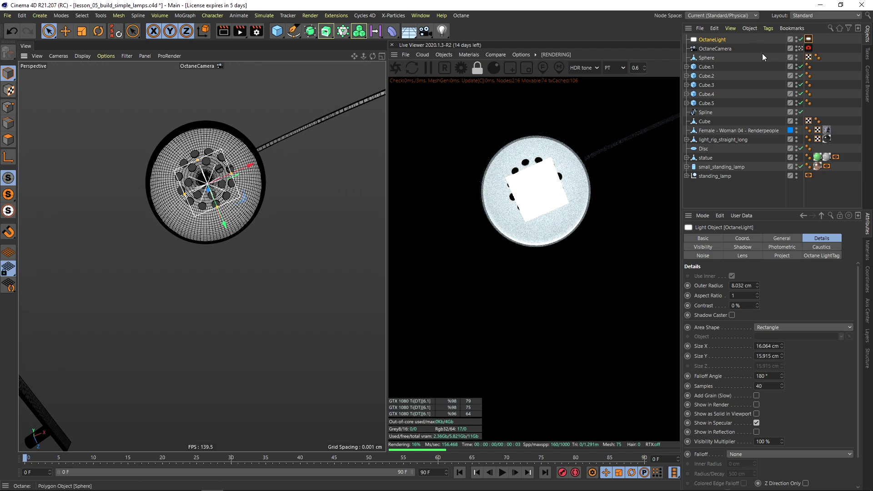
Change the light's area shape to Sphere and check how it shines through the lampshade from several angles
left_click(808, 40)
left_click(717, 40)
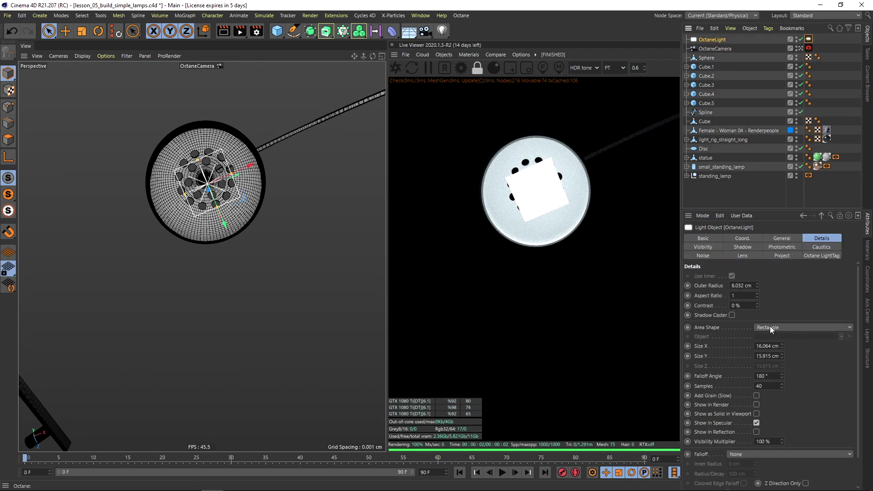
left_click_drag(230, 187, 260, 394, "alt")
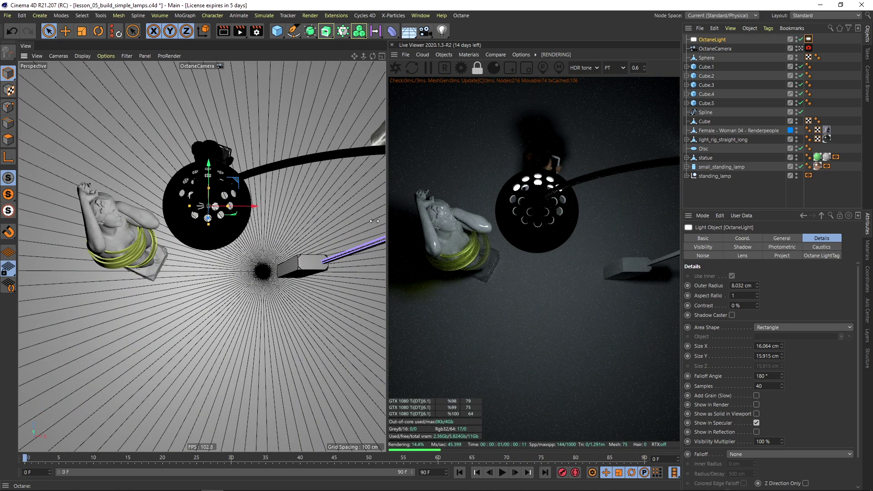
left_click_drag(200, 382, 208, 294, "alt")
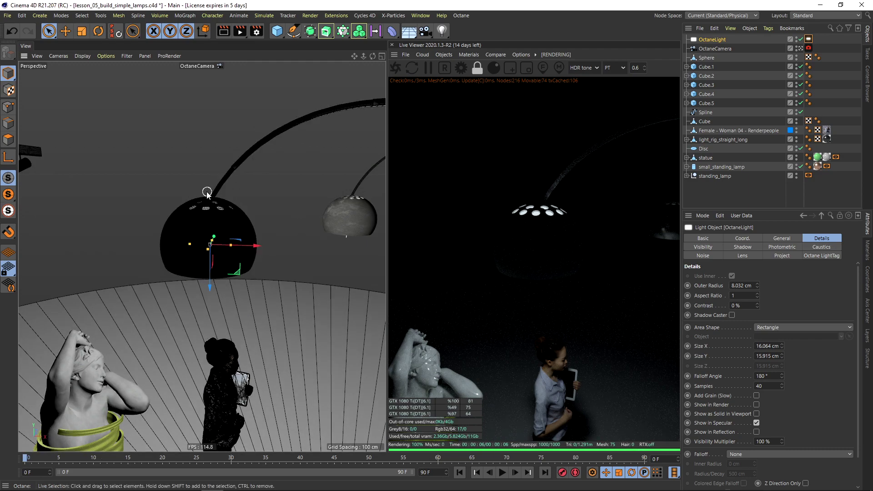
left_click(774, 328)
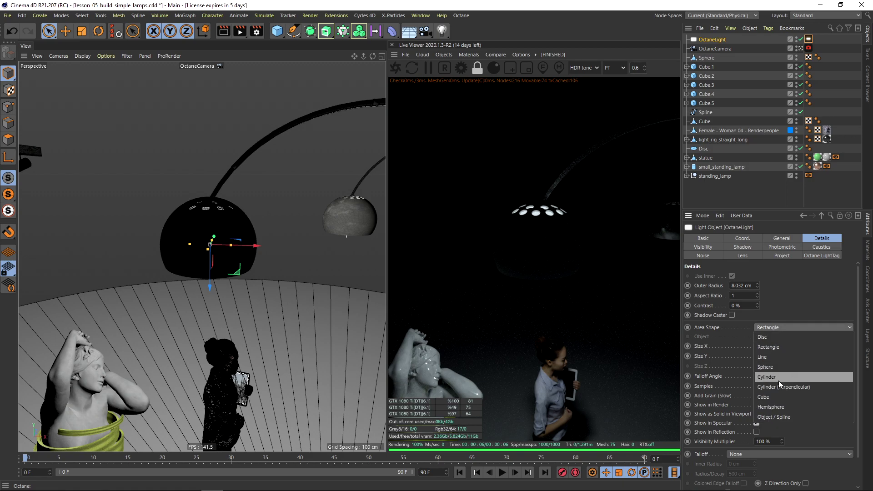
left_click(775, 367)
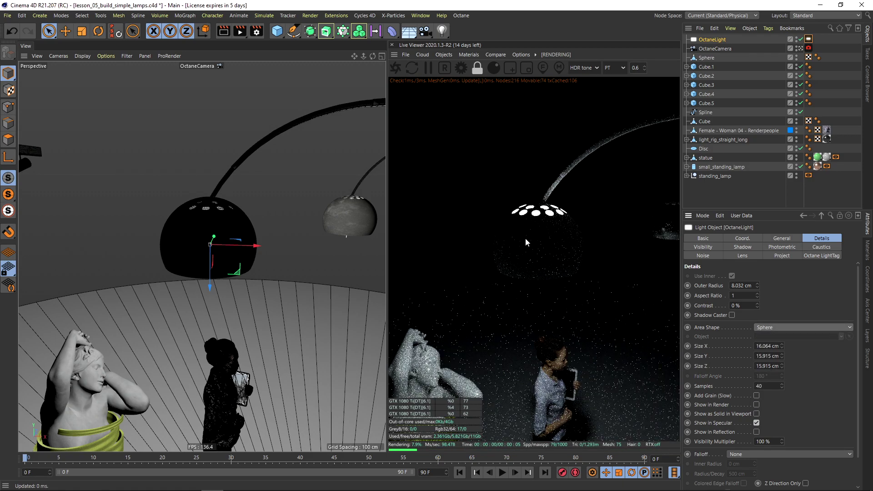
left_click_drag(200, 217, 230, 117, "alt")
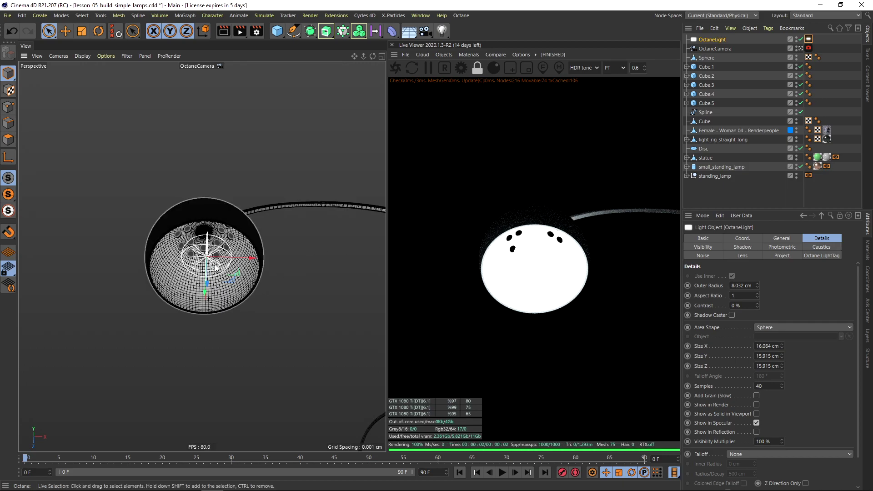
left_click_drag(216, 268, 233, 220, "alt")
scroll(200, 308, "down", 10)
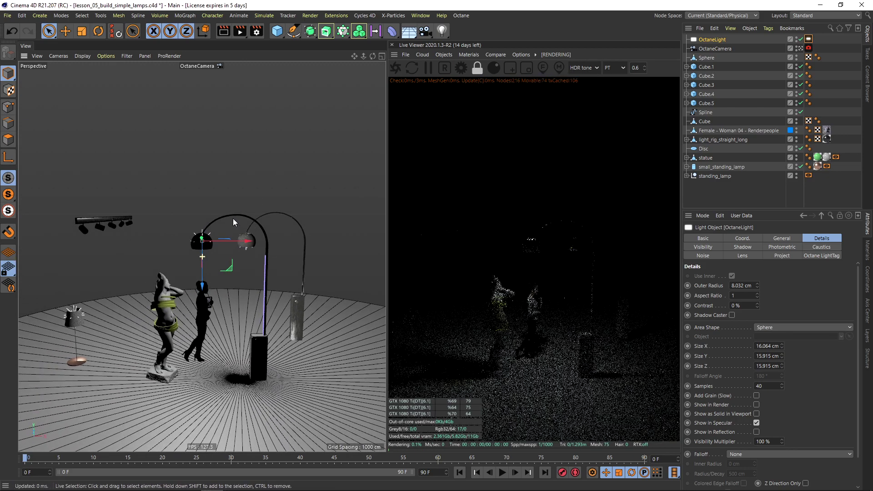
Duplicate the floor disc, name the copy "ceiling", and raise it above the lamps
left_click(321, 385)
left_click_drag(706, 150, 706, 154, "ctrl")
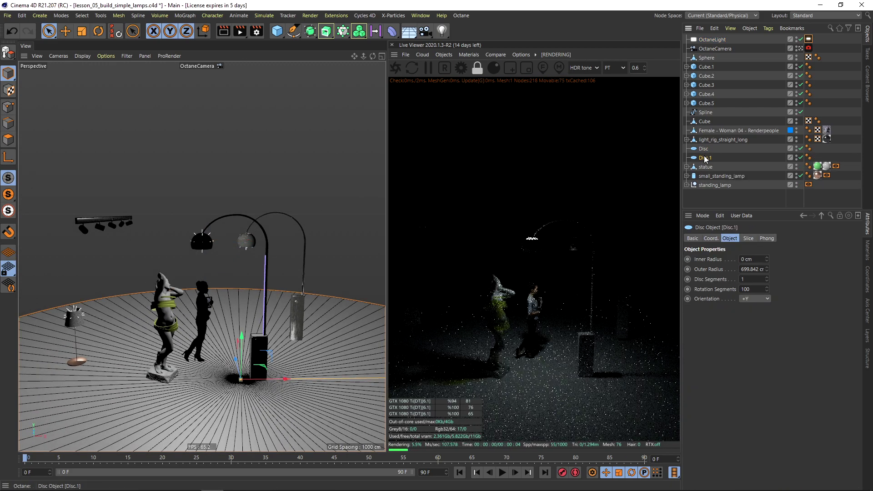
double_click(705, 158)
type("ceiling")
key("Return")
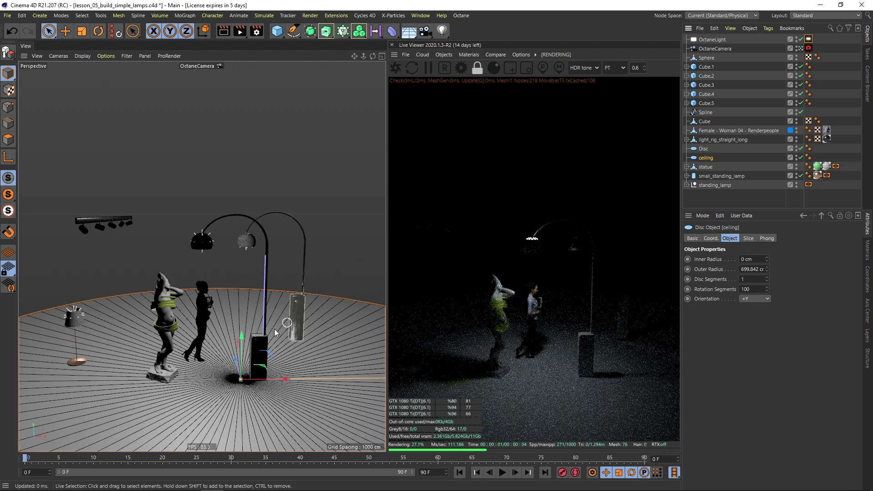
left_click_drag(241, 346, 241, 129)
left_click_drag(213, 336, 248, 283, "alt")
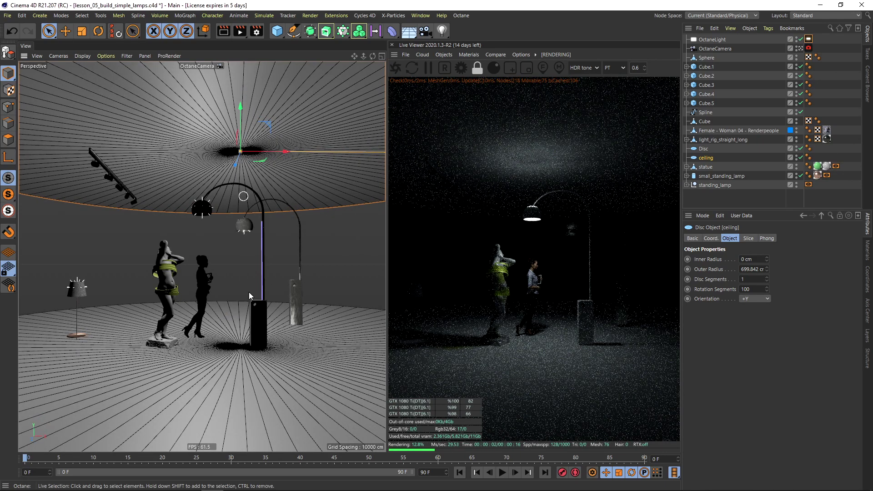
left_click_drag(258, 301, 257, 306, "alt")
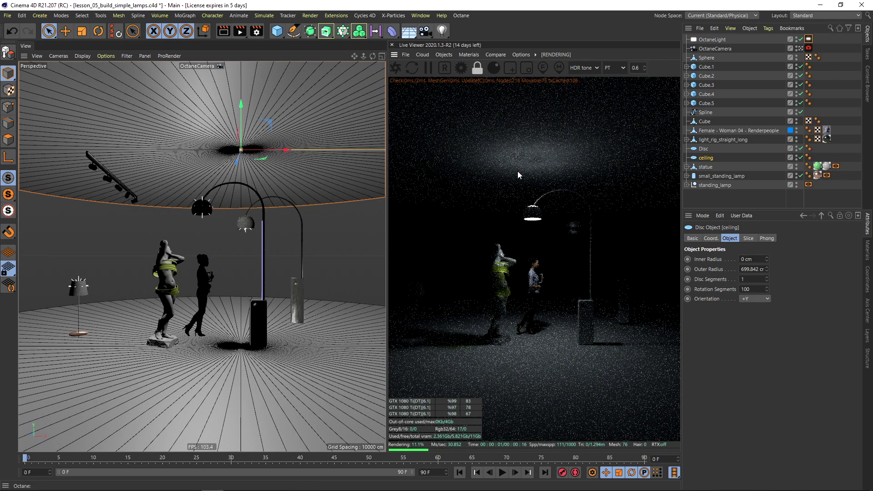
left_click_drag(518, 171, 523, 170)
left_click_drag(387, 205, 388, 204)
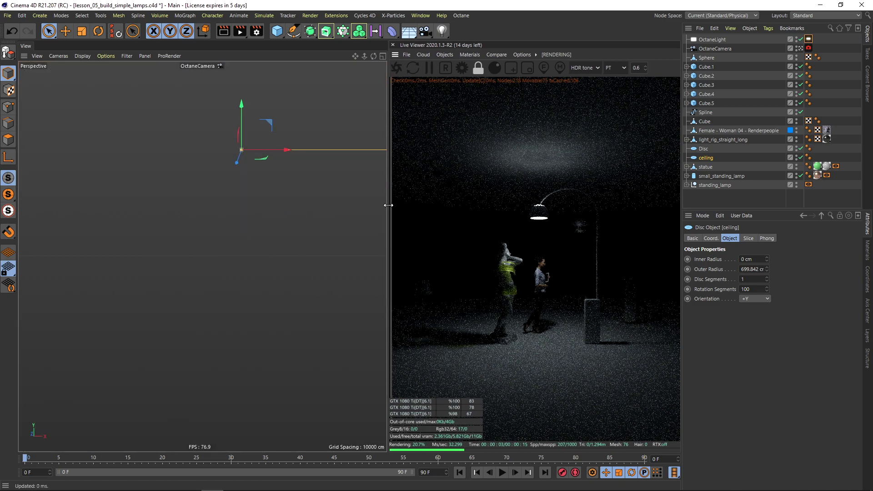
Try sampling rates of 0.0001 and 10 on the Octane light, and set the rate back to 1
left_click(809, 40)
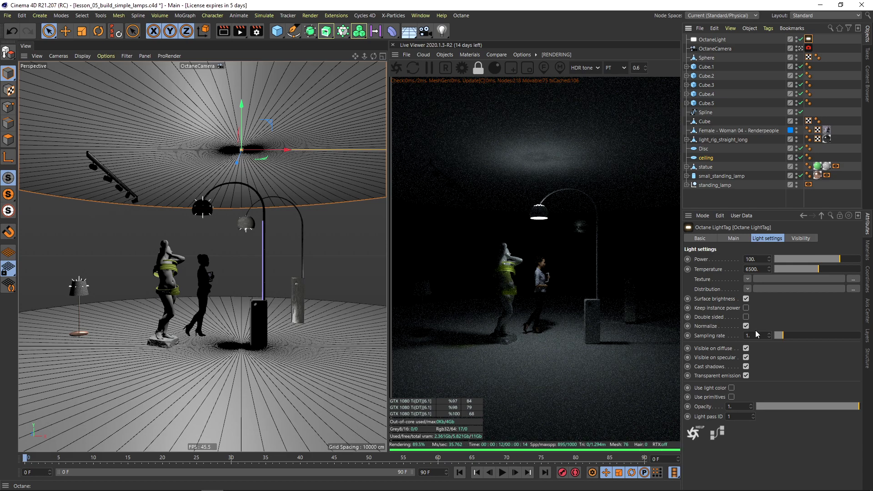
type("0.0001")
key("Return")
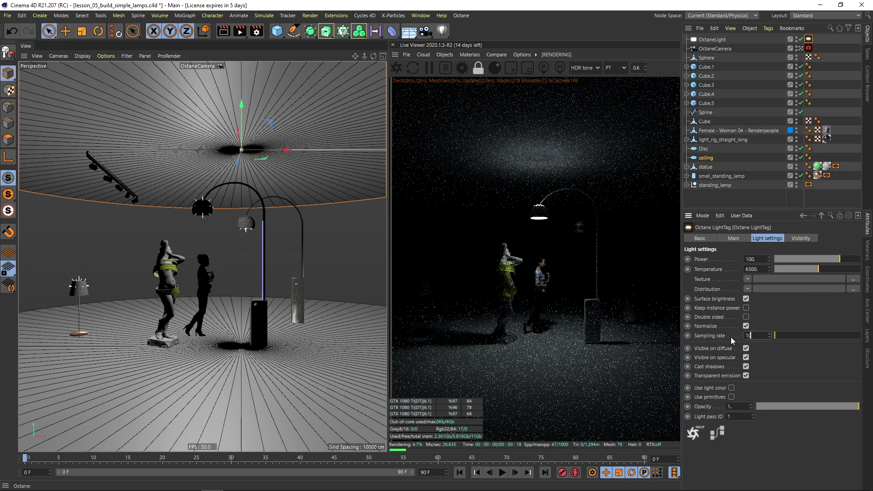
type("10")
key("Return")
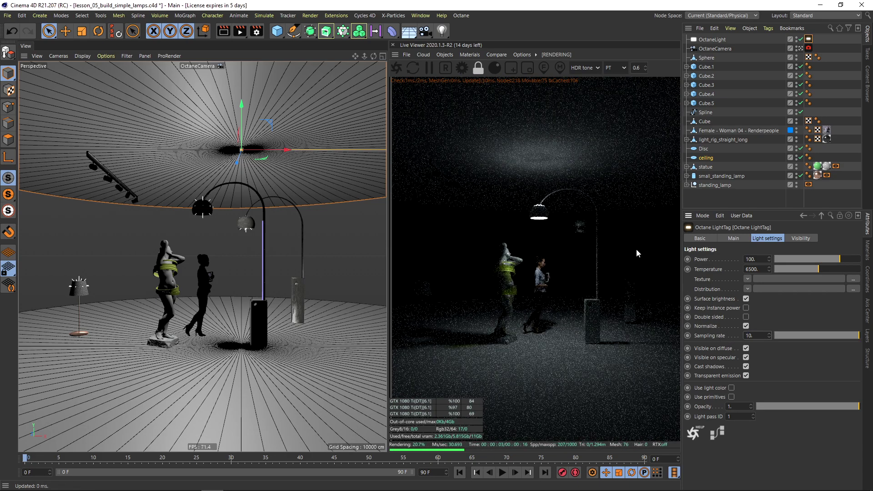
type("1")
key("Return")
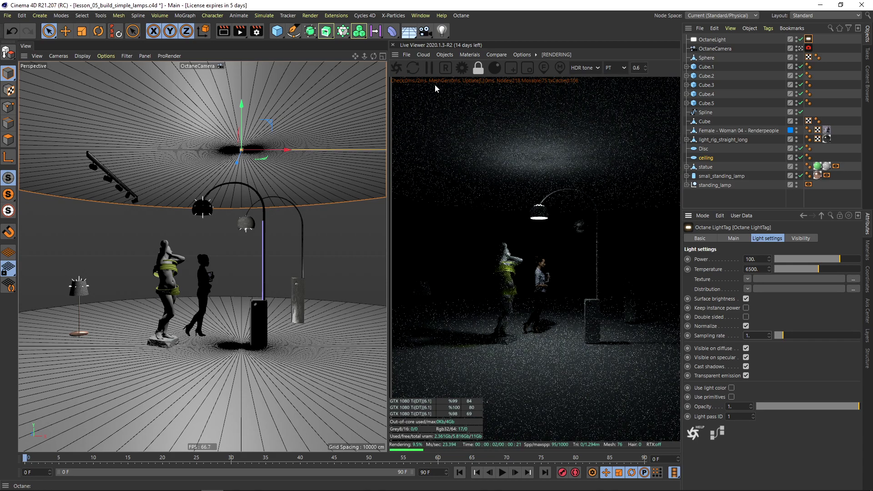
Set GI clamp to 1 in the Octane render settings and close them
left_click(461, 67)
left_click_drag(84, 13, 167, 63)
scroll(253, 143, "down", 3)
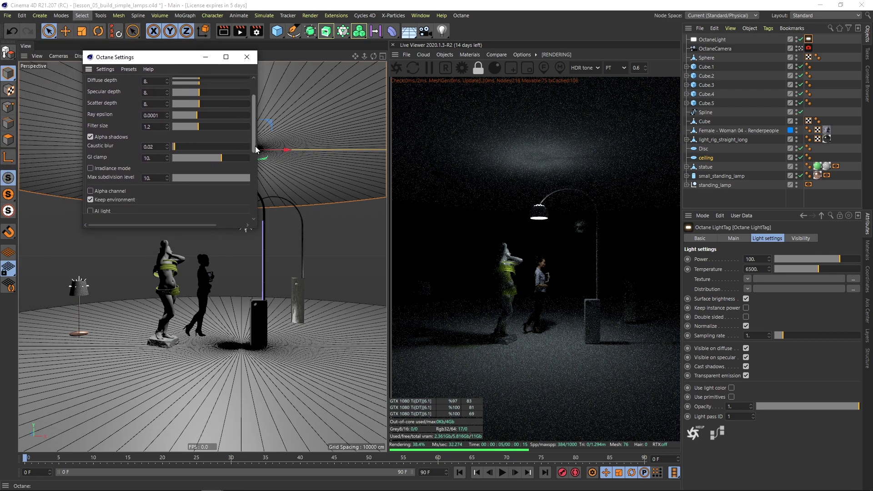
scroll(256, 149, "up", 1)
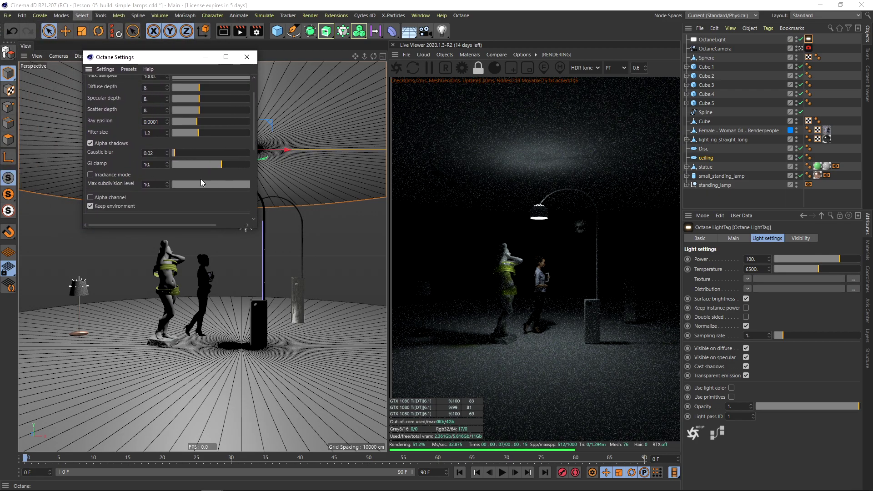
type("1")
key("Return")
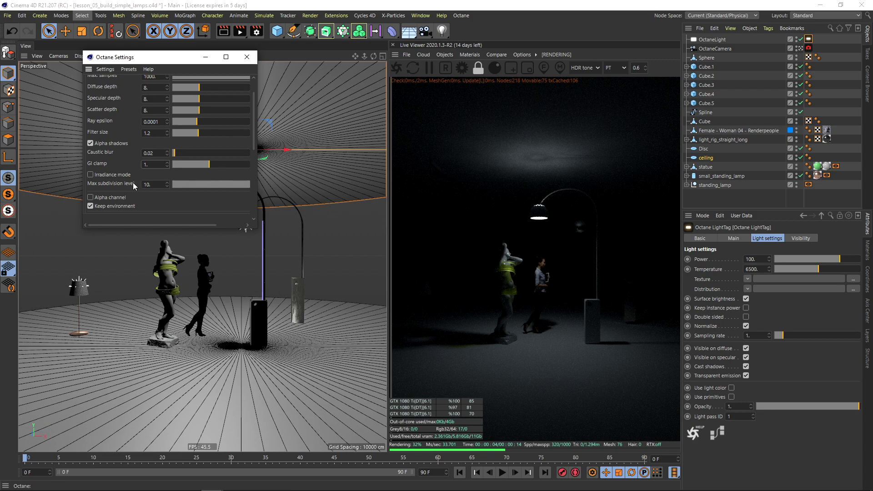
left_click(247, 57)
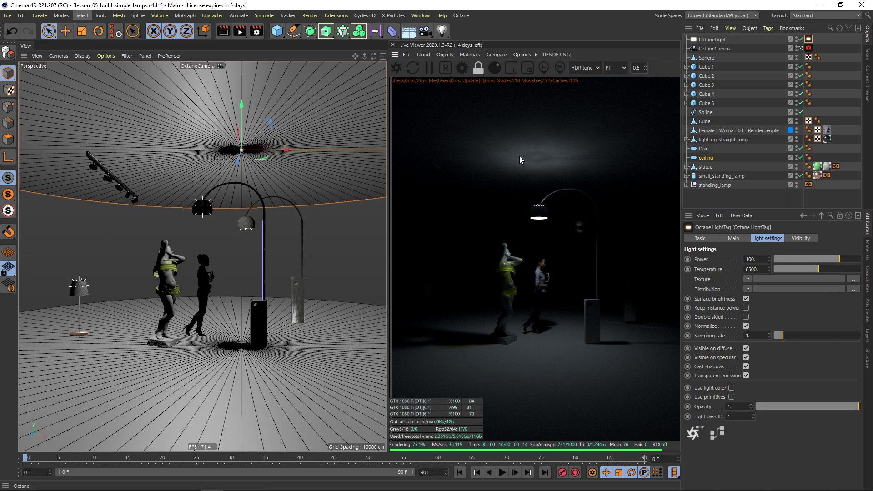
Select the arc lamp's OctaneLight and set its sphere size to 1 cm in X, Y and Z
left_click_drag(199, 205, 197, 207, "alt")
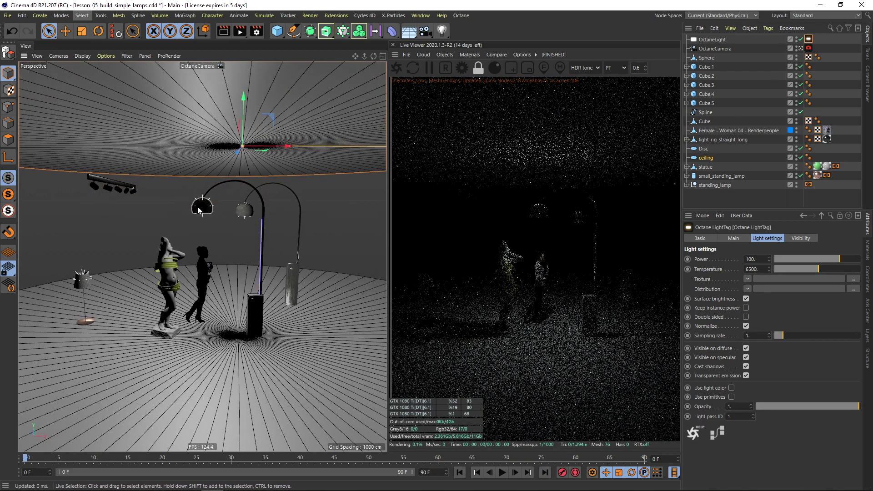
scroll(198, 210, "up", 6)
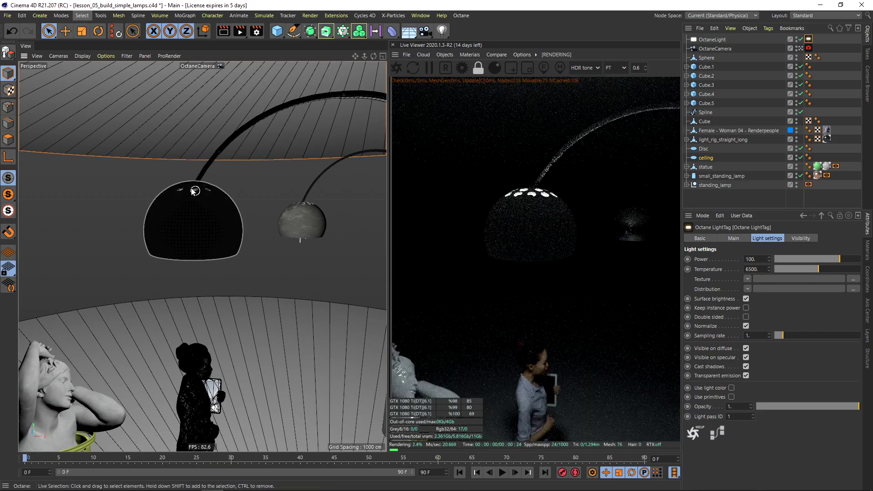
scroll(195, 191, "down", 10)
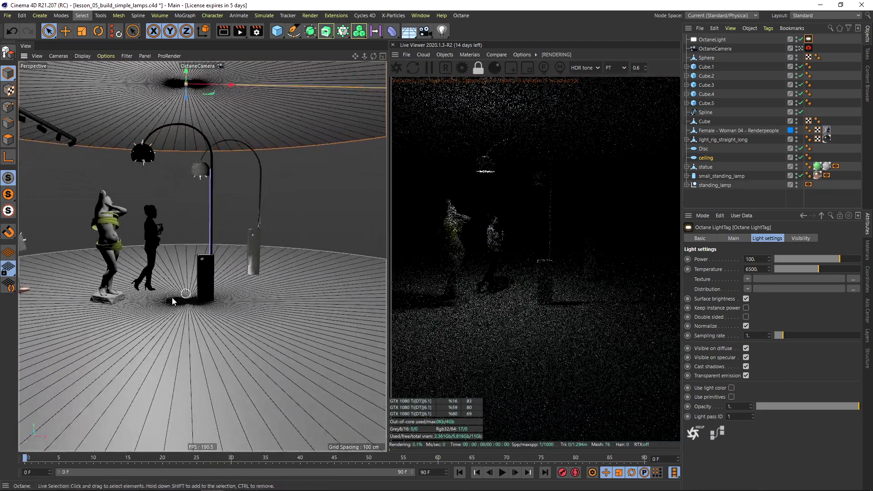
scroll(172, 299, "down", 5)
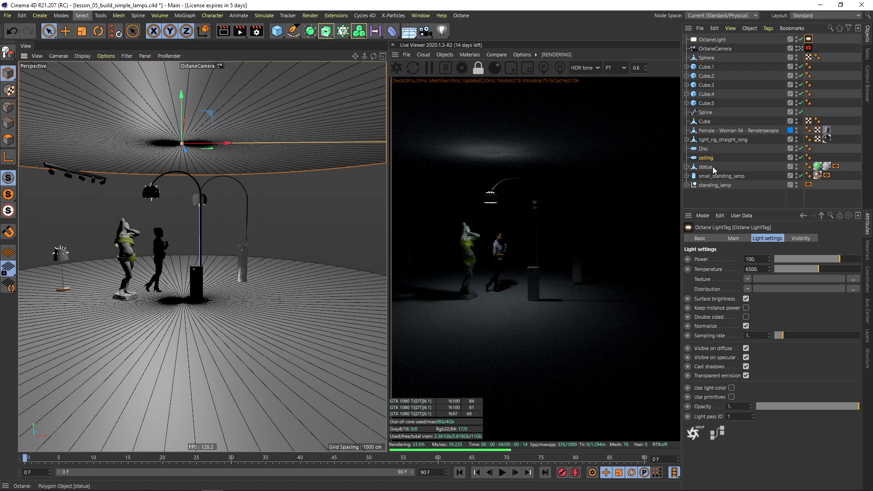
left_click(714, 40)
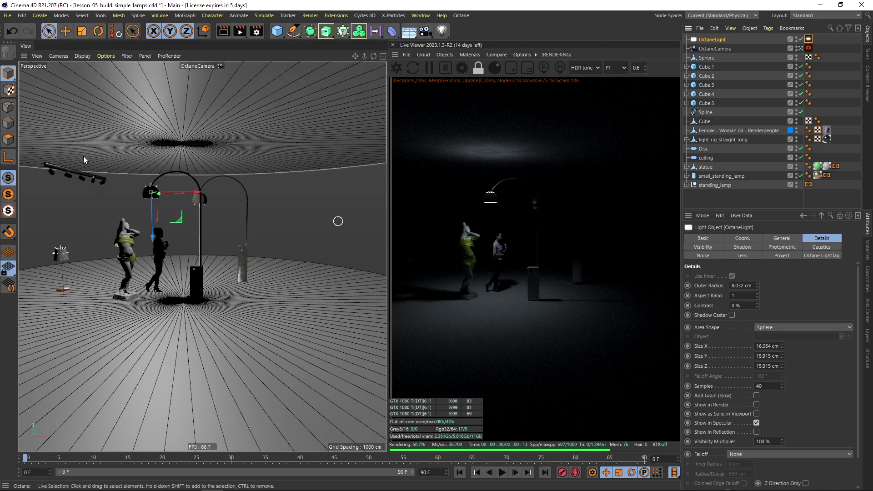
left_click(768, 346)
type("1")
key("Return")
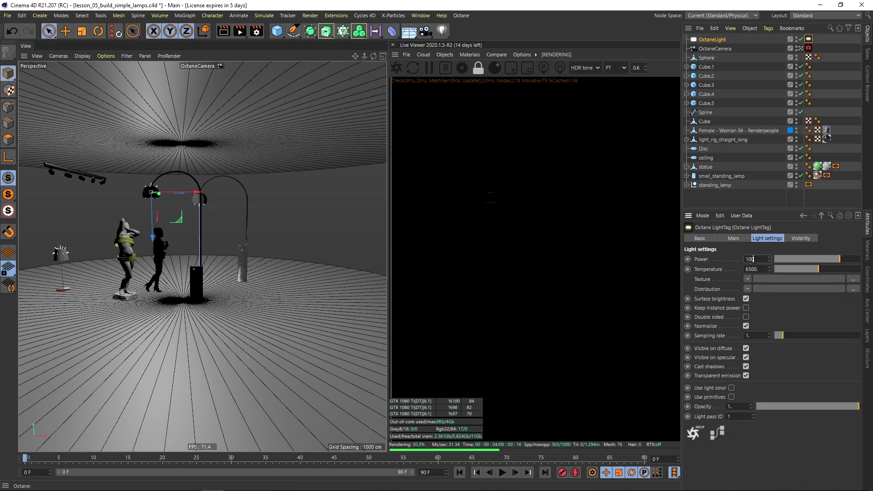
Set the arc lamp light's power to 10000 and turn off Surface brightness
type("0")
key("Return")
type("0.")
key("Return")
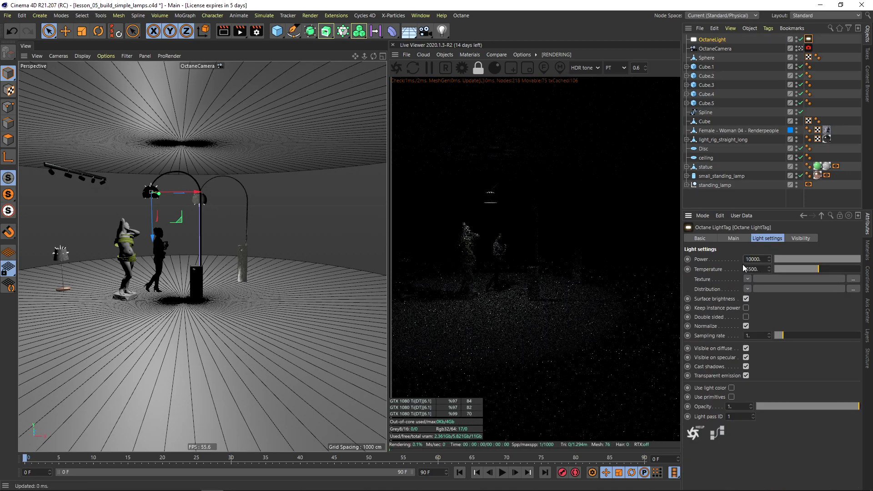
left_click(745, 300)
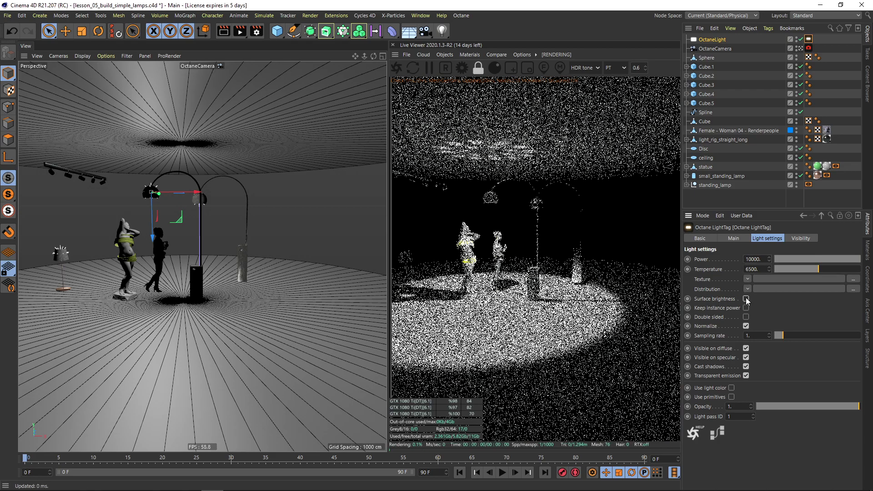
Try light powers of 1000, 100 and 30 on the arc lamp light
left_click_drag(762, 259, 740, 265)
type("1000")
key("Return")
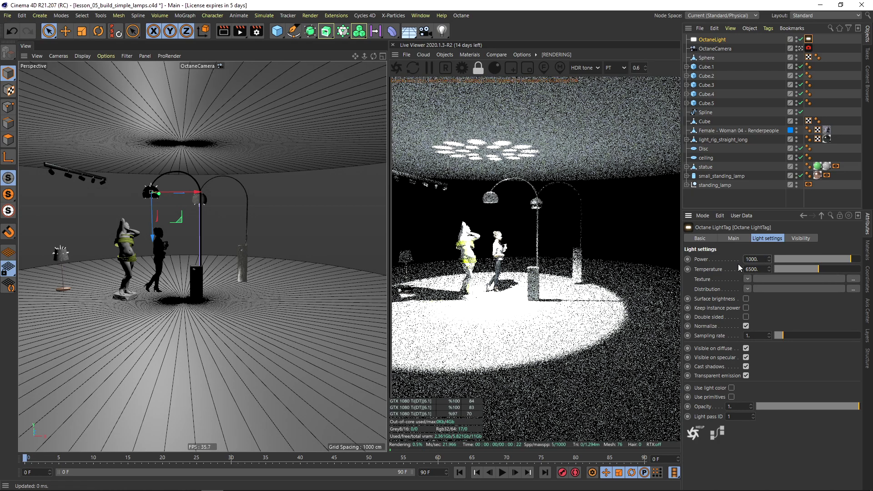
key("BackSpace")
key("BackSpace")
key("Return")
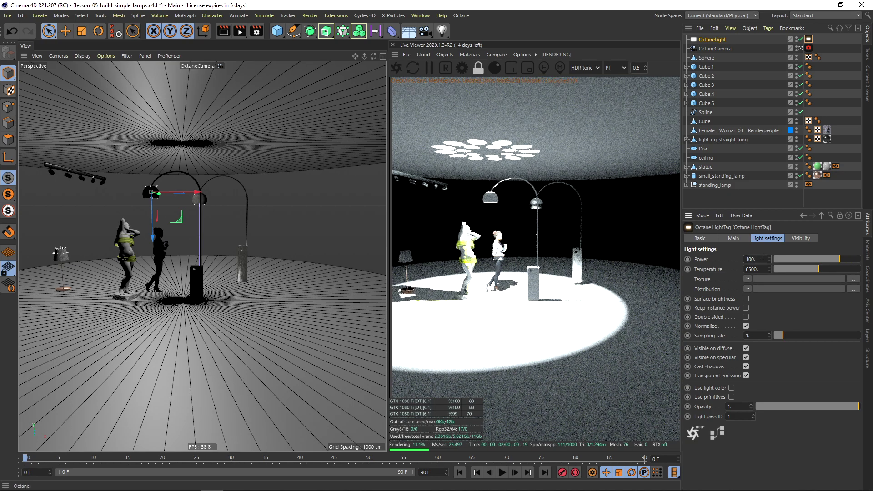
left_click_drag(744, 260, 760, 260)
type("30")
key("Return")
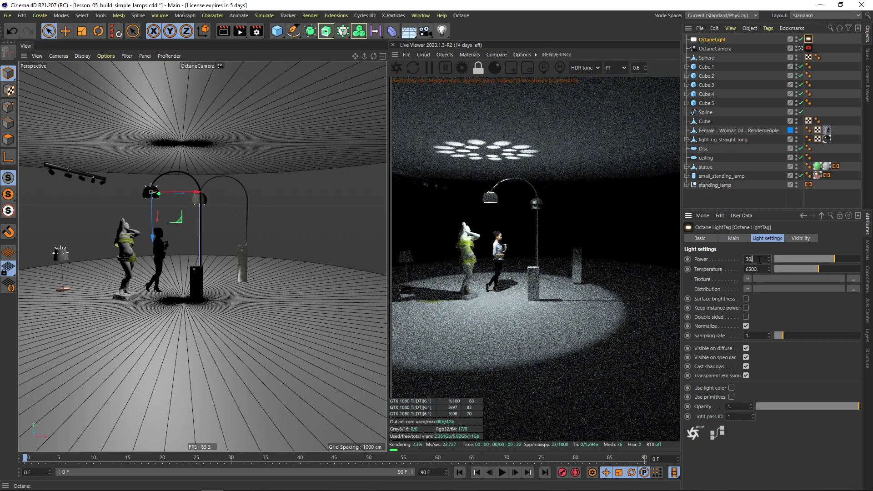
Set the arc lamp light's power to 10 and check the light pattern on the ceiling and floor
double_click(755, 258)
type("10")
key("Return")
middle_click_drag(197, 258, 240, 259, "alt")
scroll(209, 261, "up", 1)
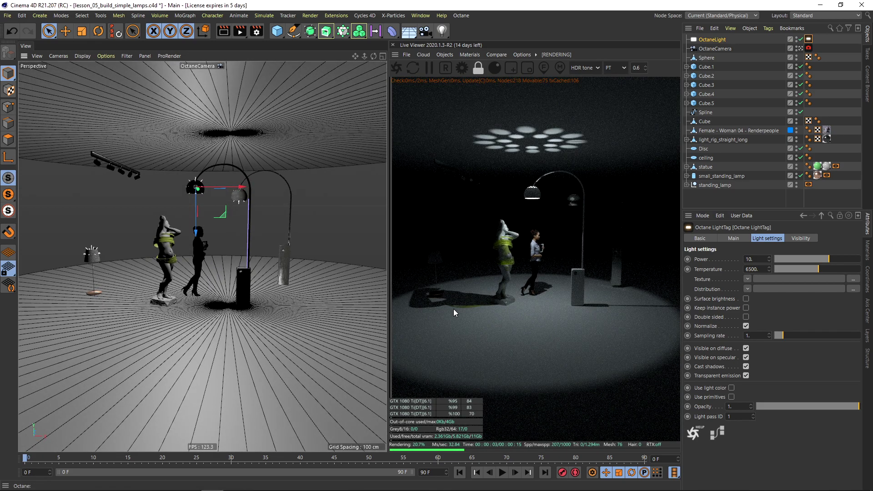
left_click_drag(240, 296, 229, 304, "alt")
scroll(229, 303, "down", 3)
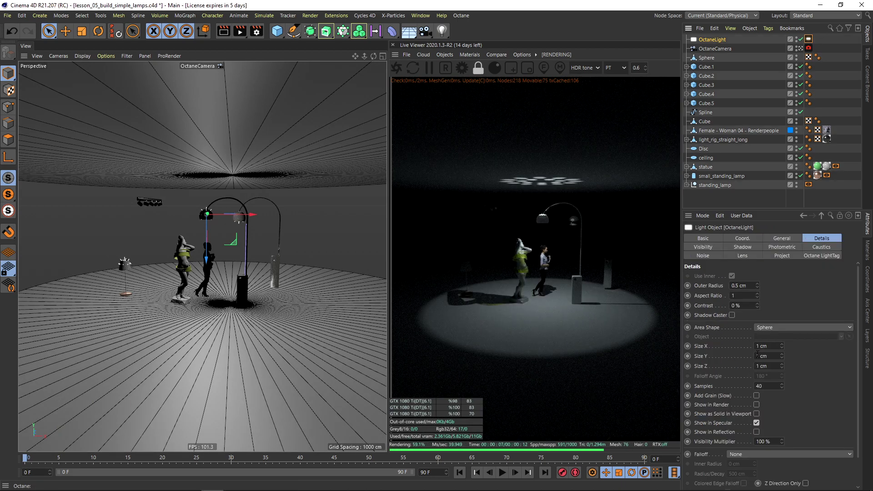
Try a sphere size of 10 cm in X, Y and Z for the arc lamp light
type("10")
left_click_drag(763, 356, 747, 367)
type("10")
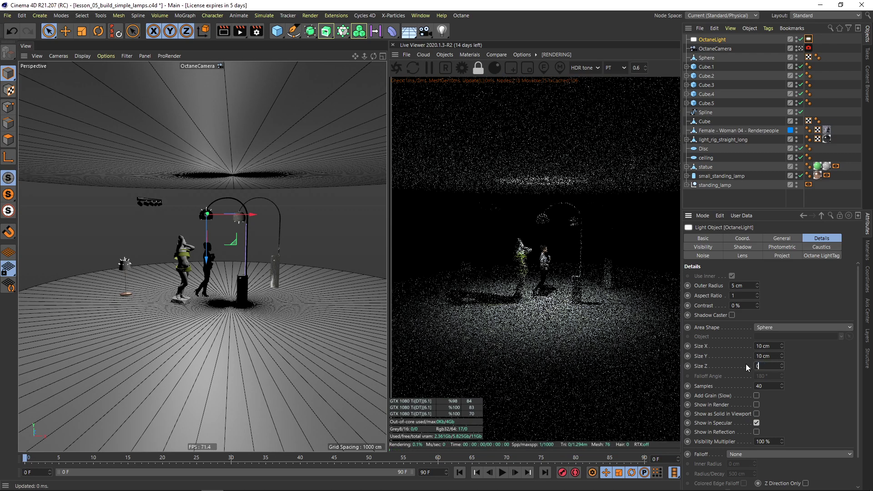
key("Return")
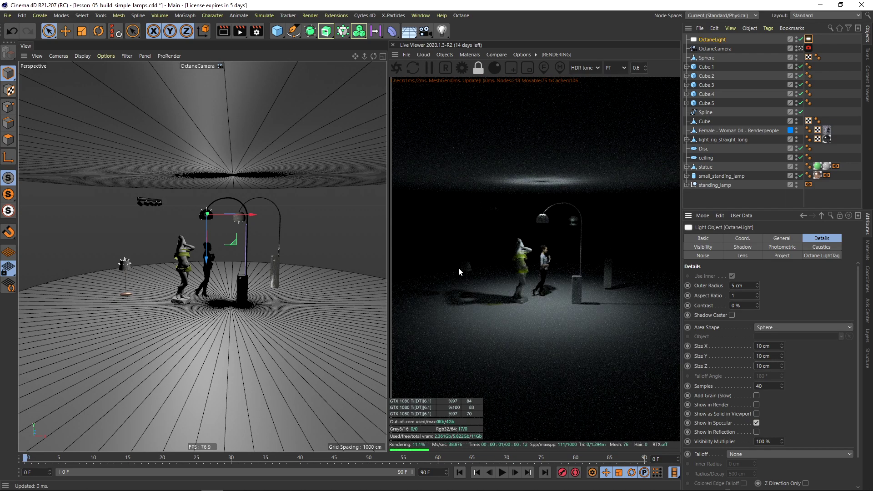
Try smaller sphere sizes of 1 cm and 0.1 cm to compare shadow sharpness
type("1")
left_click_drag(770, 346, 751, 367)
type("11")
key("Return")
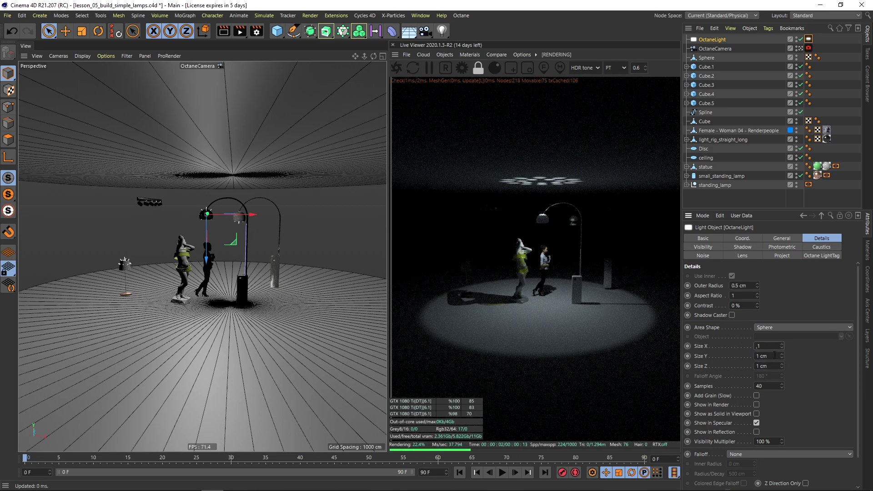
key("Return")
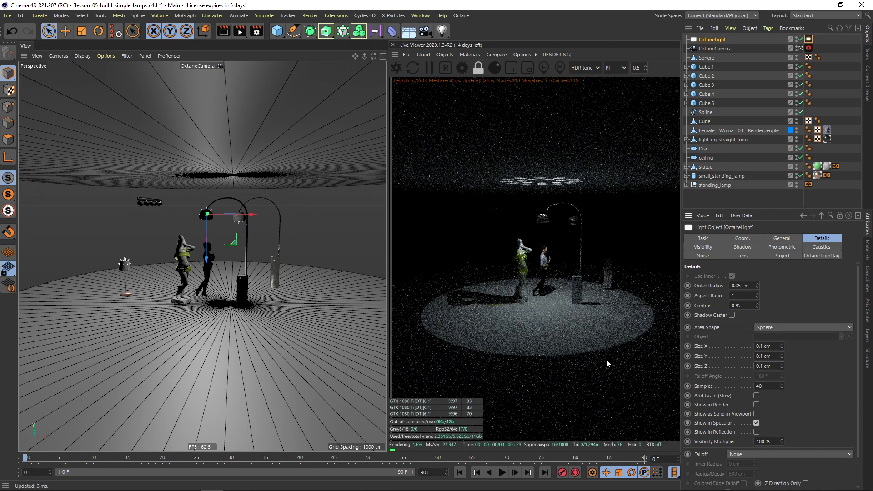
Set the arc lamp light's size back to 1 cm in X, Y and Z and check the projected pattern
middle_click_drag(547, 314, 505, 297)
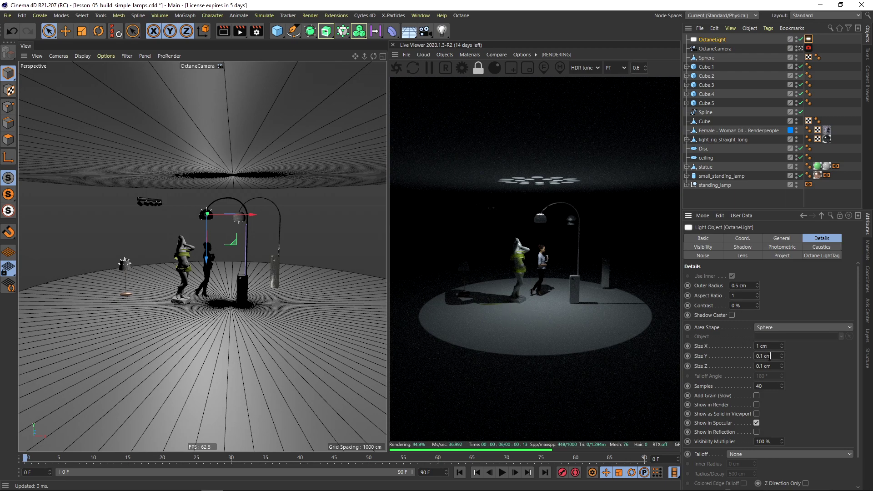
type("1")
left_click_drag(770, 357, 743, 365)
type("1")
key("Return")
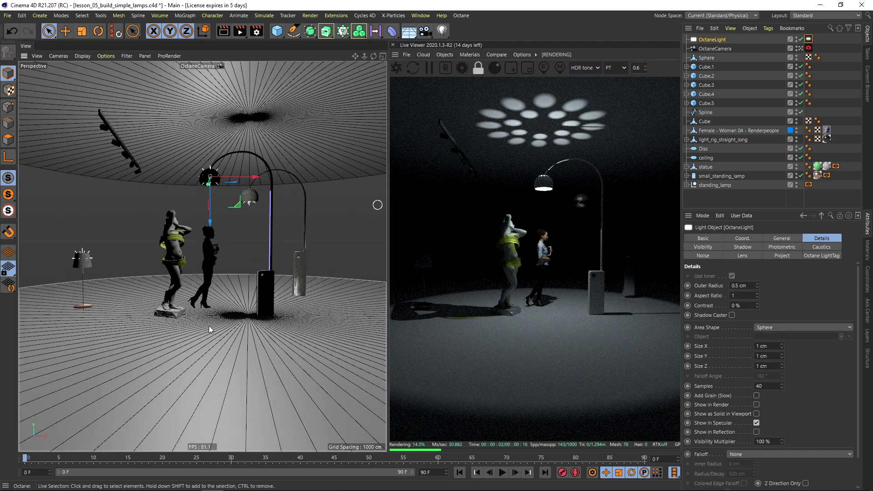
left_click_drag(265, 288, 261, 304, "alt")
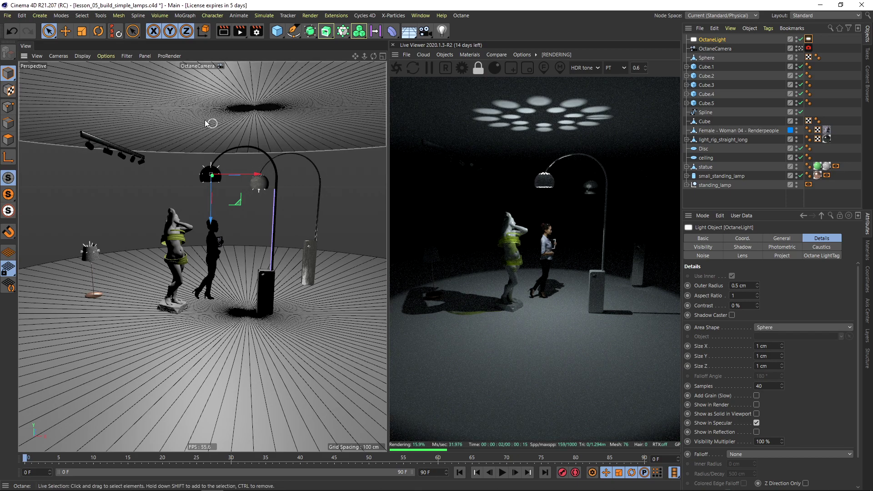
Enable the OctaneLight inside small_standing_lamp and check its glow on the shade, floor and ceiling
middle_click_drag(120, 267, 189, 263, "alt")
right_click_drag(149, 255, 177, 247, "alt")
left_click(187, 250)
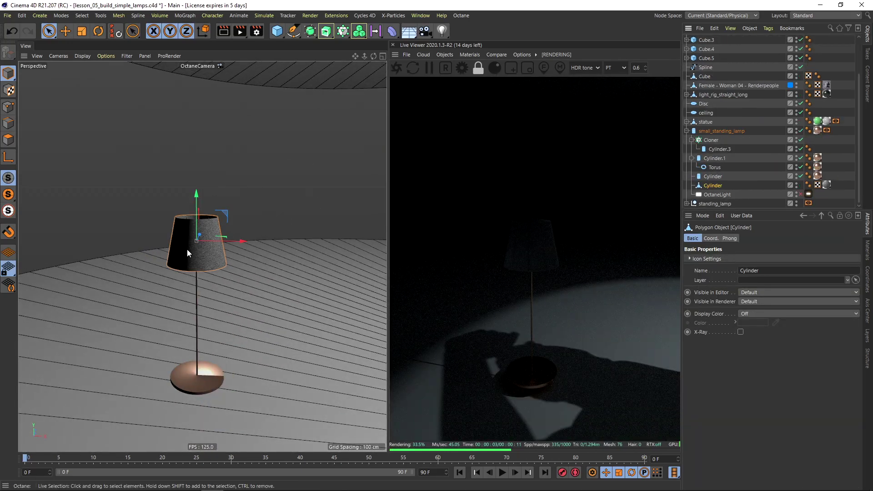
left_click(703, 195)
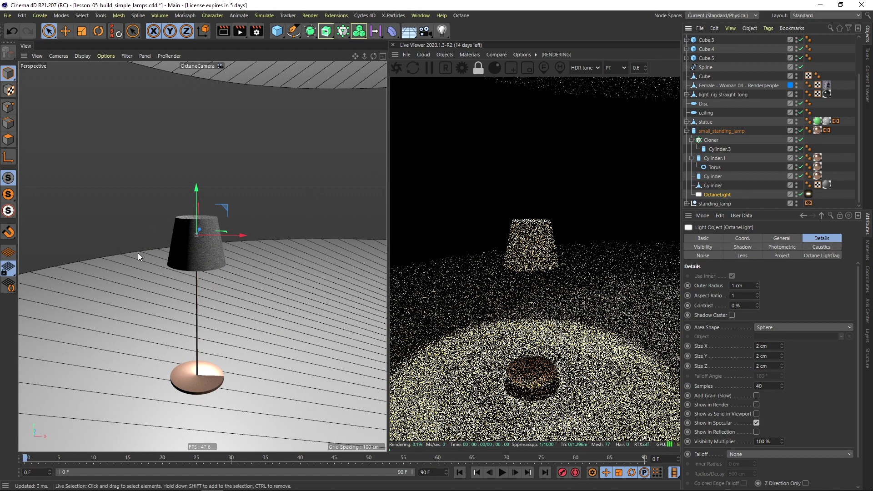
scroll(185, 267, "down", 3)
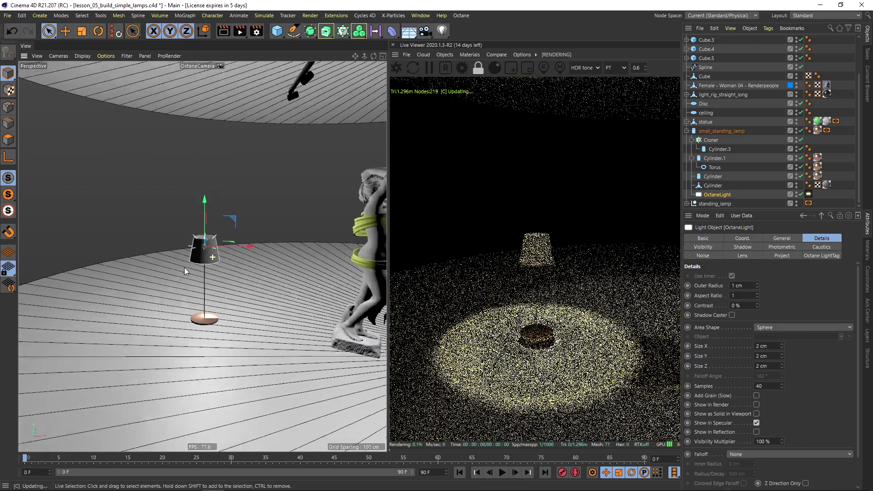
scroll(184, 267, "down", 3)
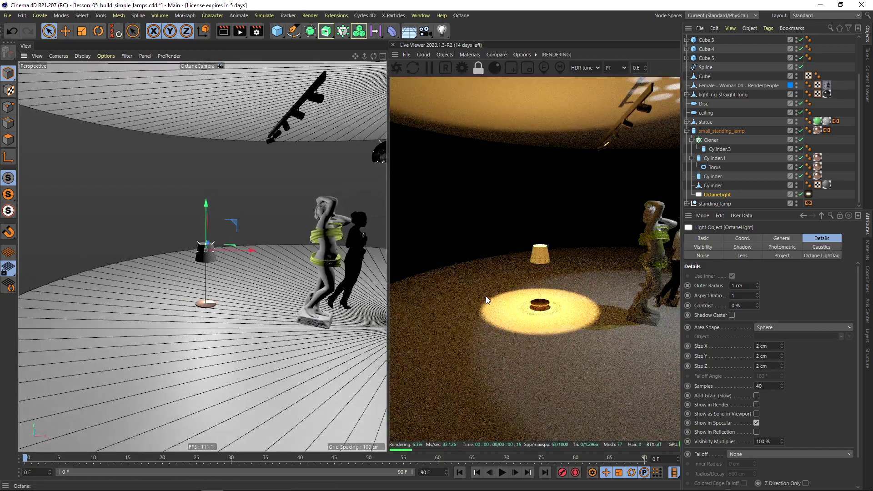
scroll(217, 260, "down", 5)
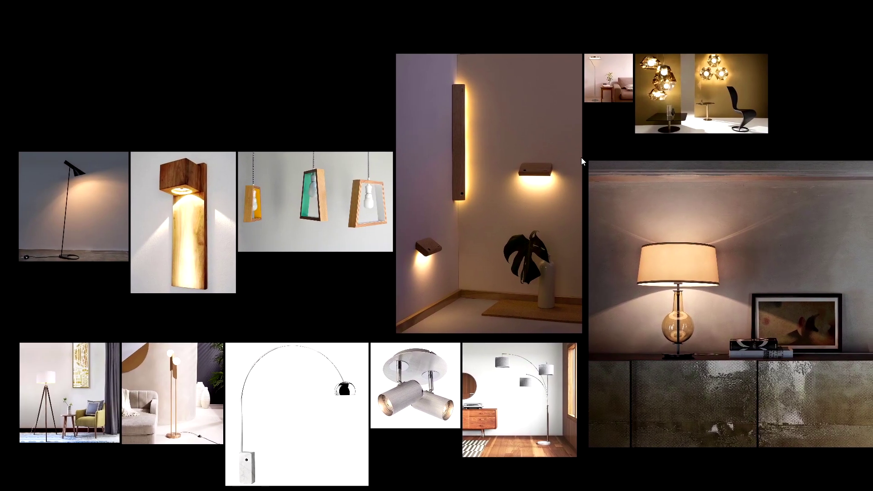
Look over the collected lamp reference images on the reference board
scroll(200, 237, "down", 3)
middle_click_drag(320, 457, 298, 228)
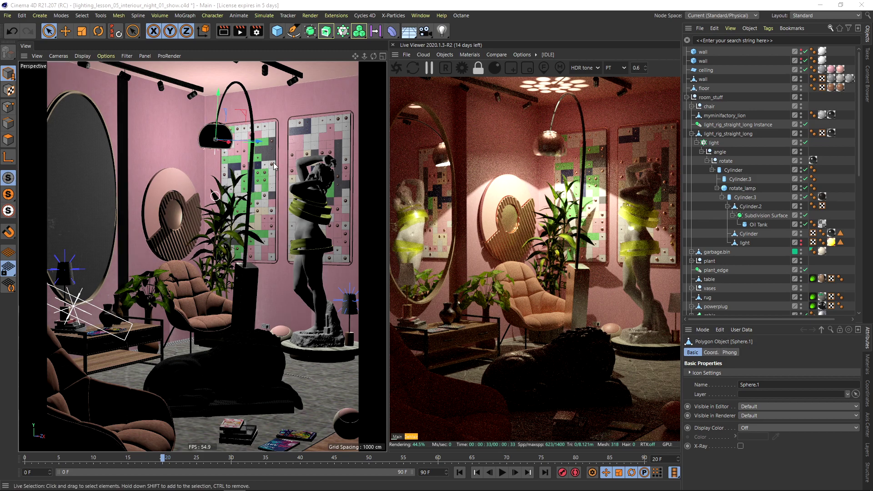
Switch to the lesson_05_simple_room project and inspect the room through its different cameras
left_click(420, 16)
left_click(452, 289)
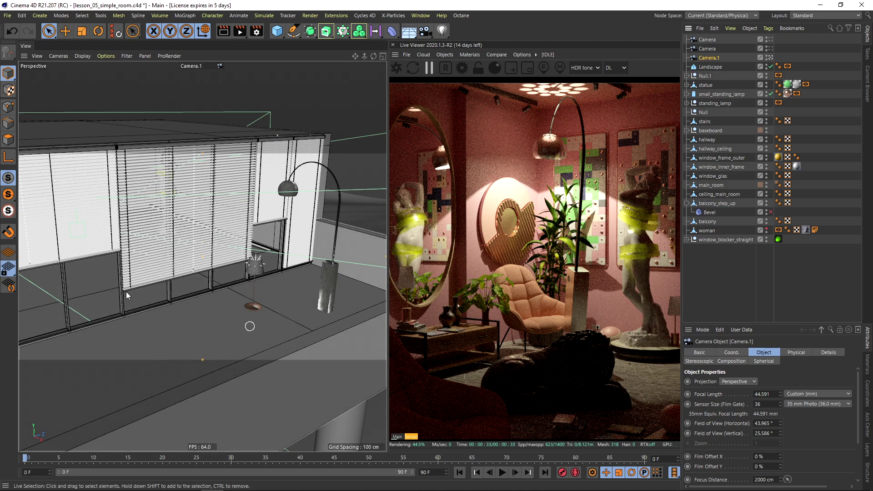
left_click(771, 48)
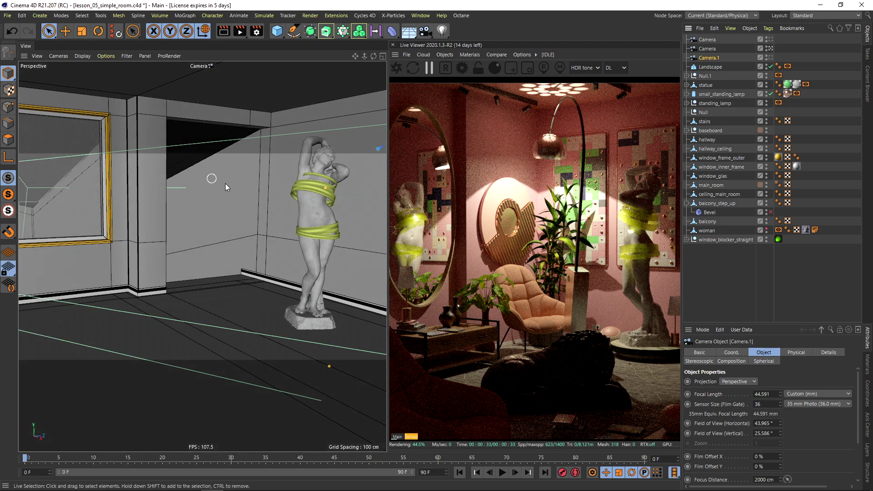
left_click(771, 40)
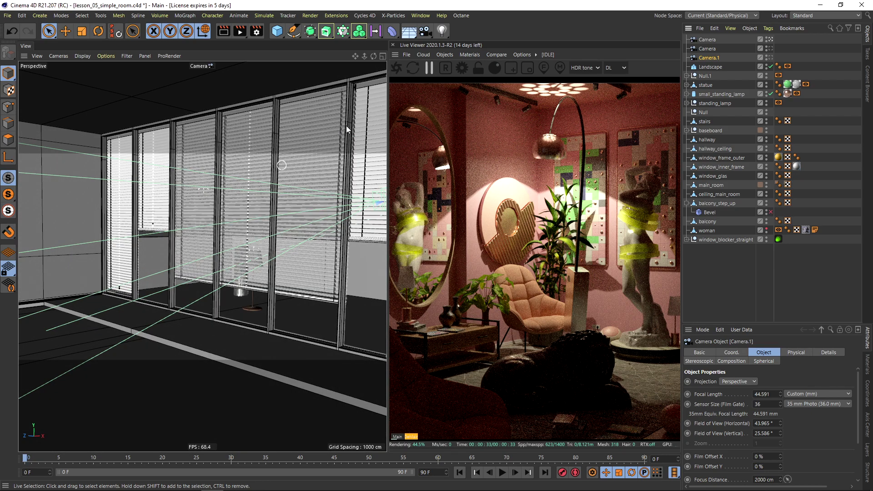
left_click(768, 58)
left_click(771, 49)
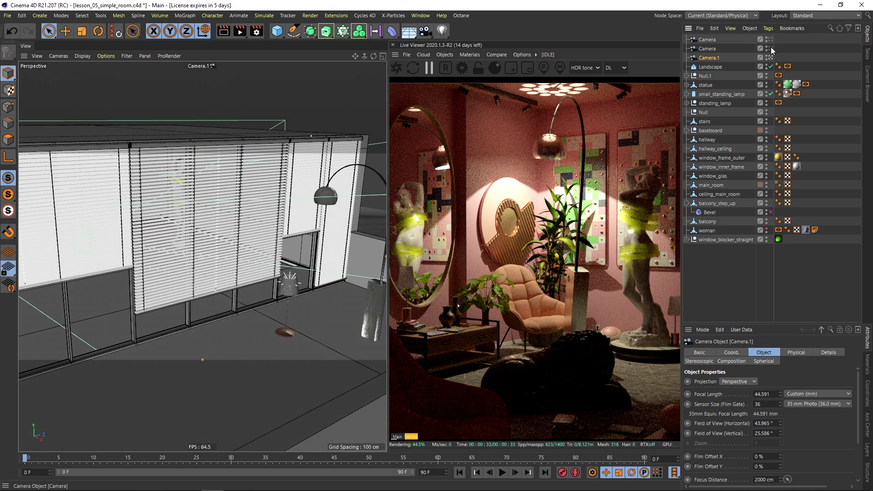